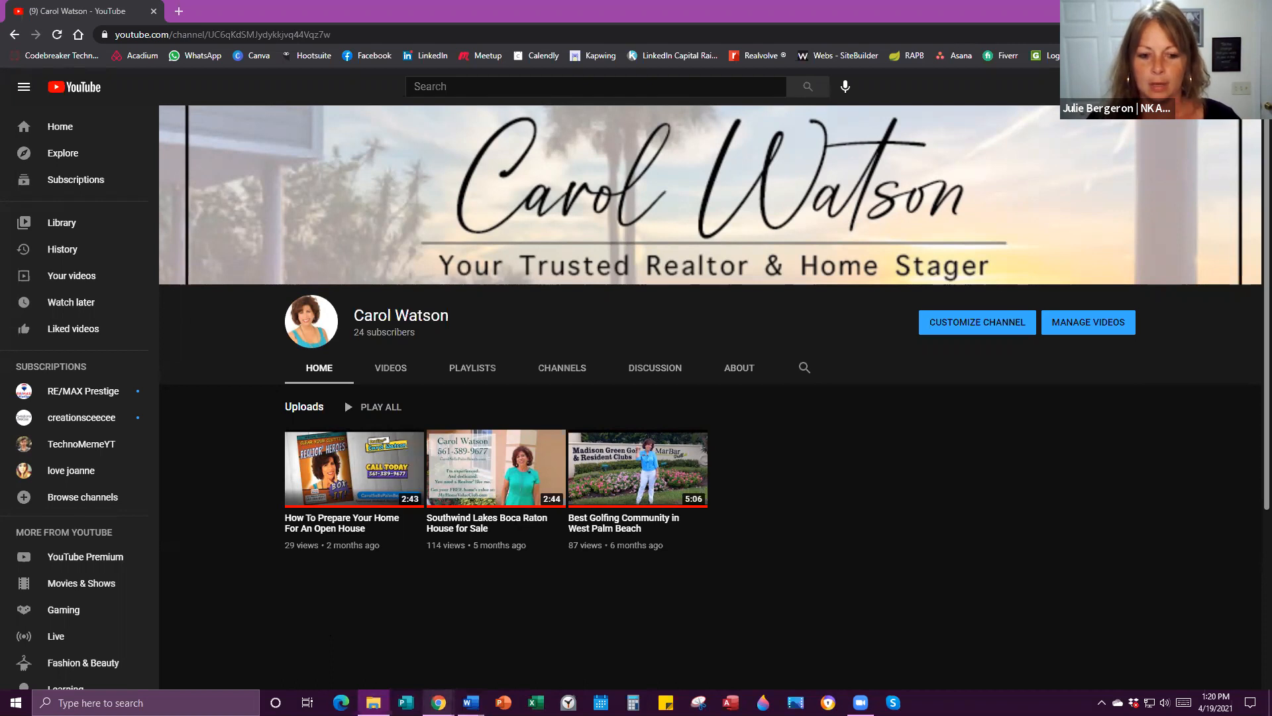
# Check the email inbox window, then go back to the YouTube channel page.
pyautogui.moveTo(438, 702)
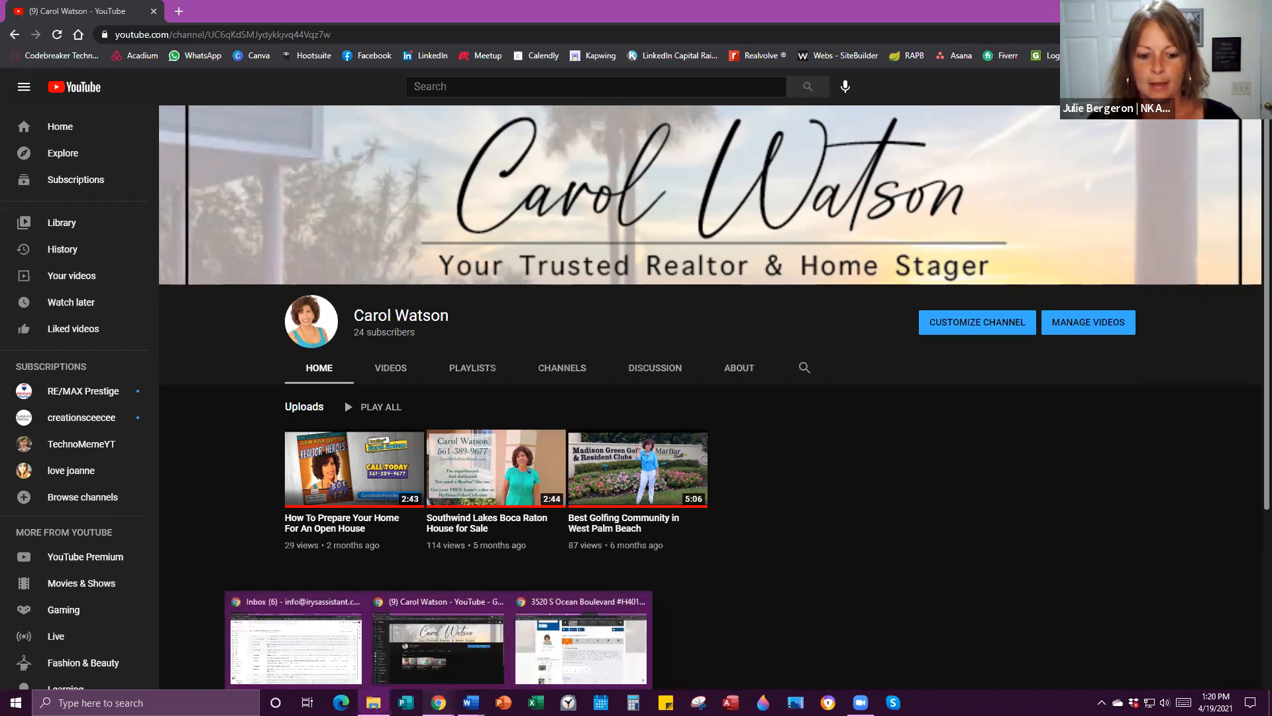
pyautogui.click(310, 619)
pyautogui.click(1195, 9)
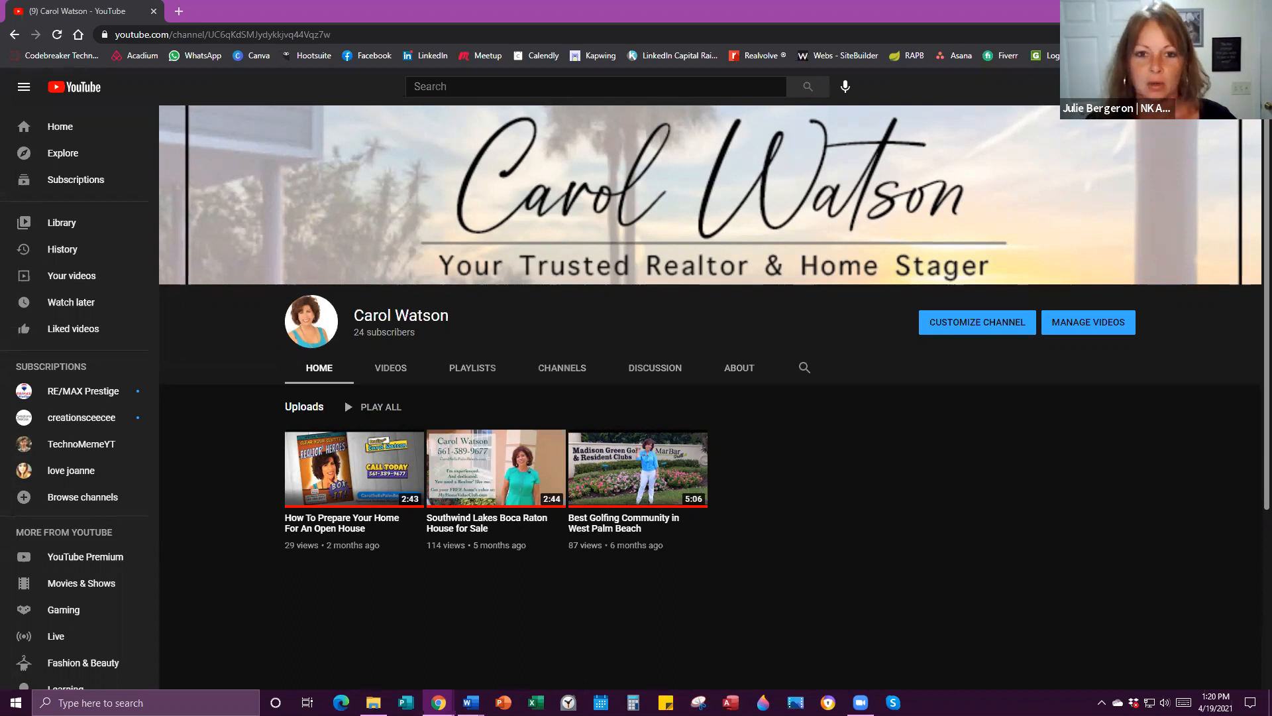
# Maximize the Vimeo window and download the Palmsea video in HD 1080p.
pyautogui.moveTo(1271, 40); pyautogui.dragTo(696, 40)
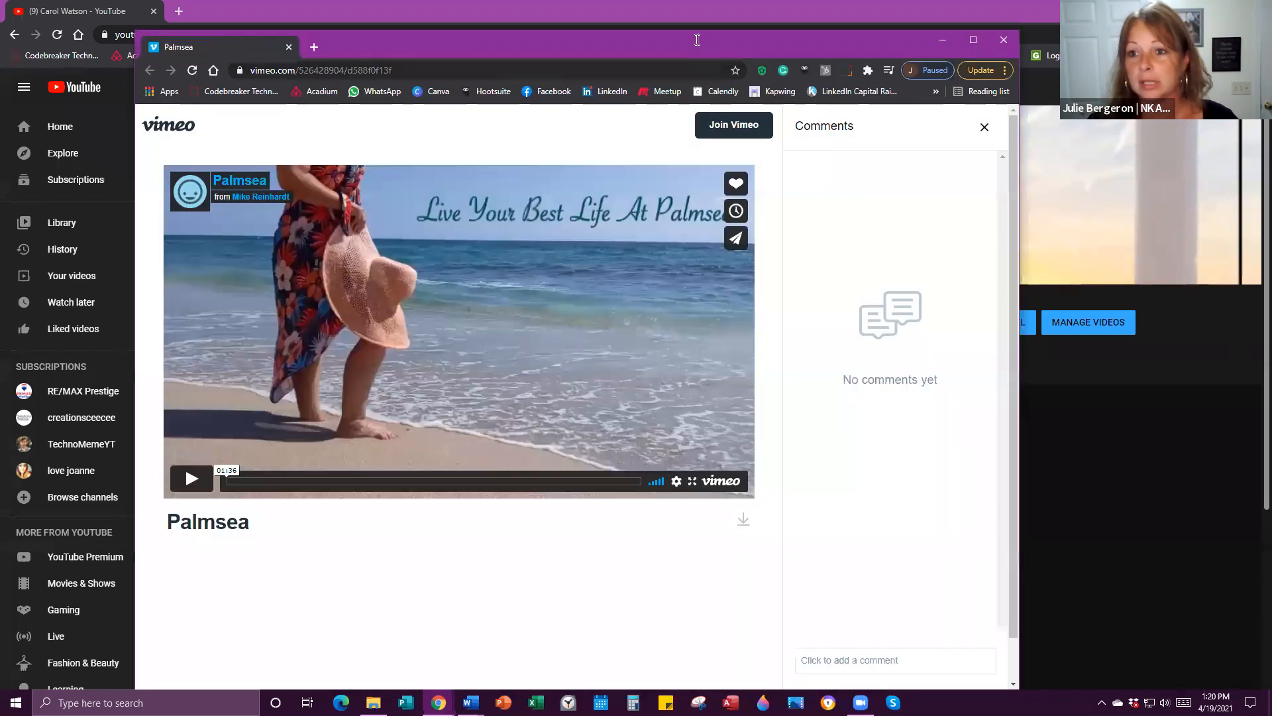
pyautogui.click(979, 39)
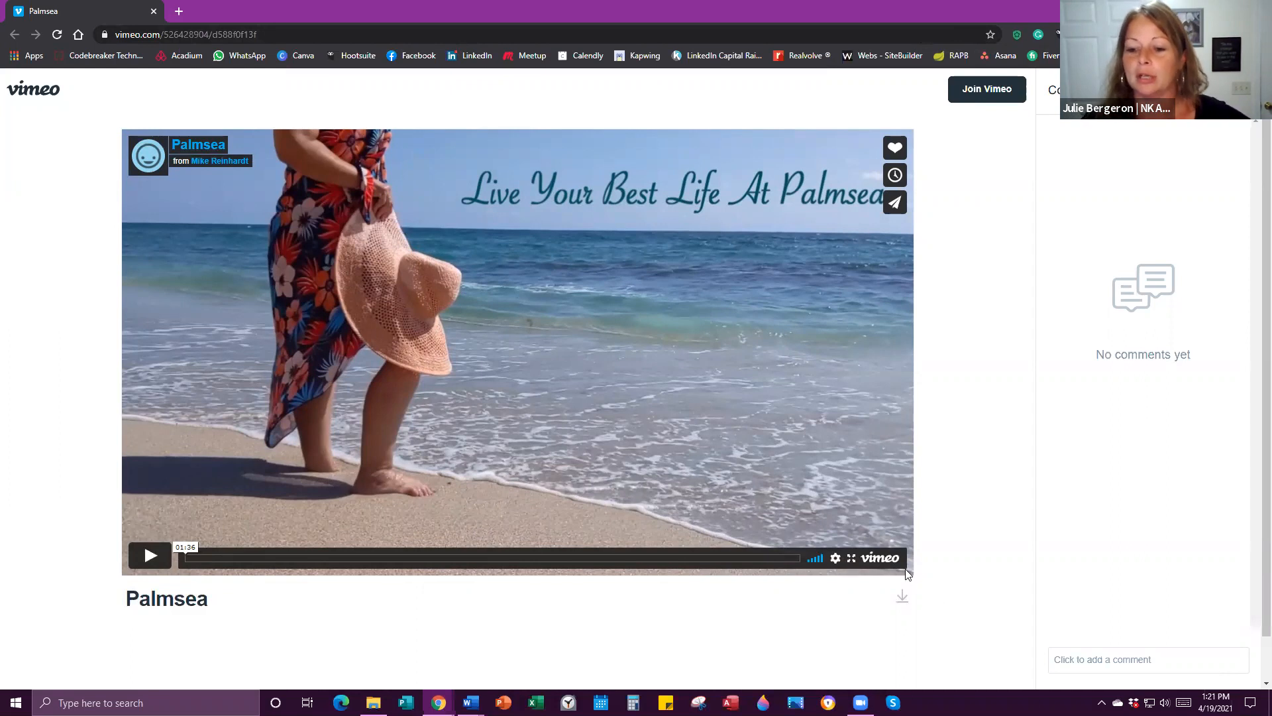
pyautogui.click(904, 606)
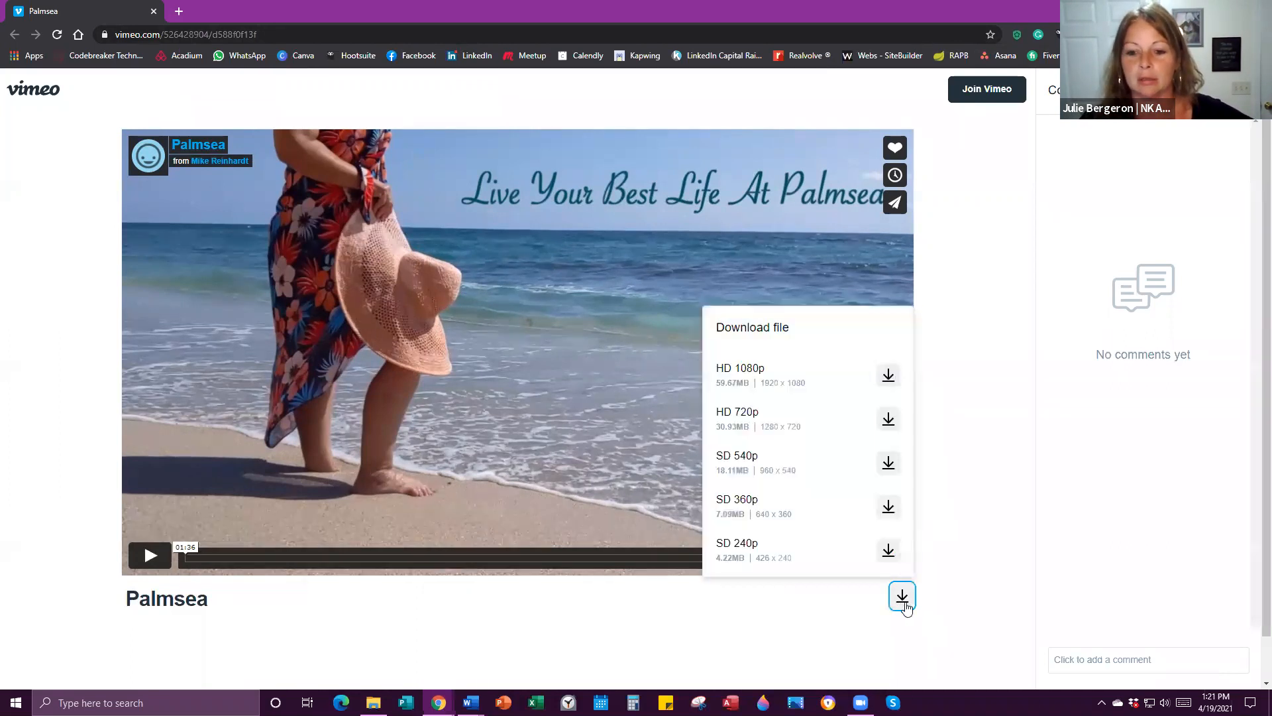
pyautogui.click(889, 376)
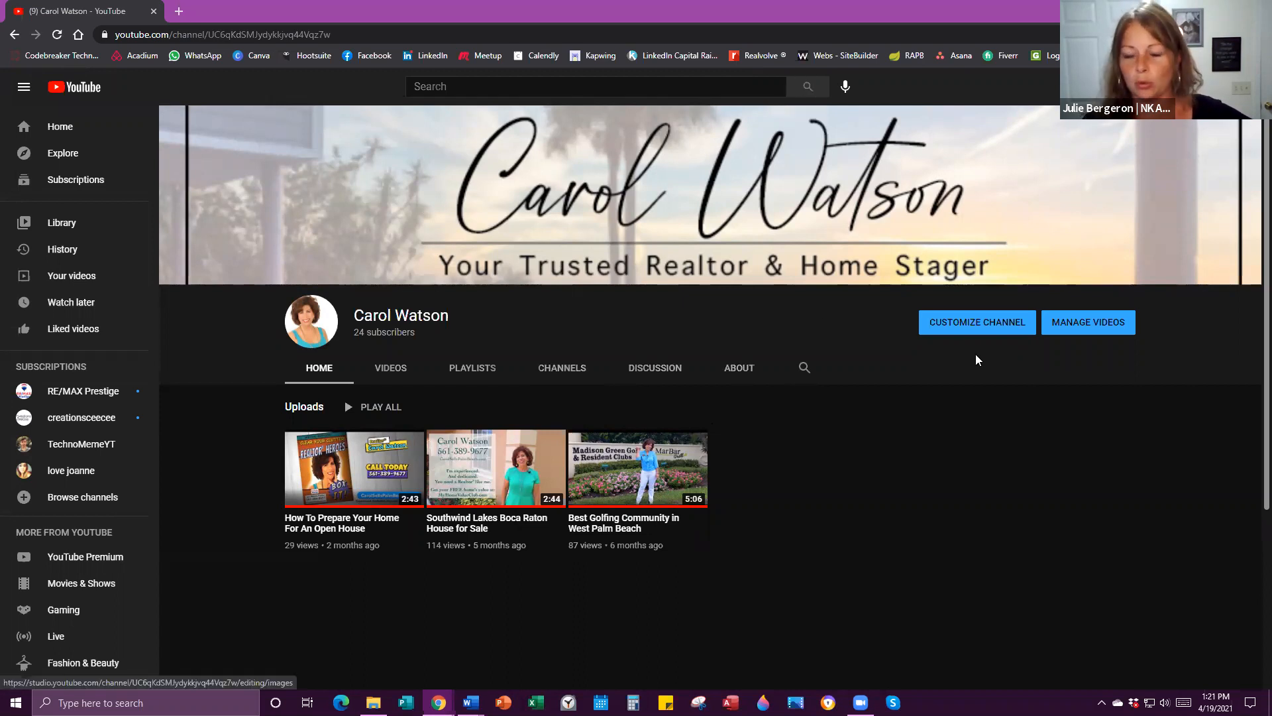
# Choose Upload video from YouTube's Create menu to open the Upload videos dialog.
pyautogui.moveTo(1234, 131)
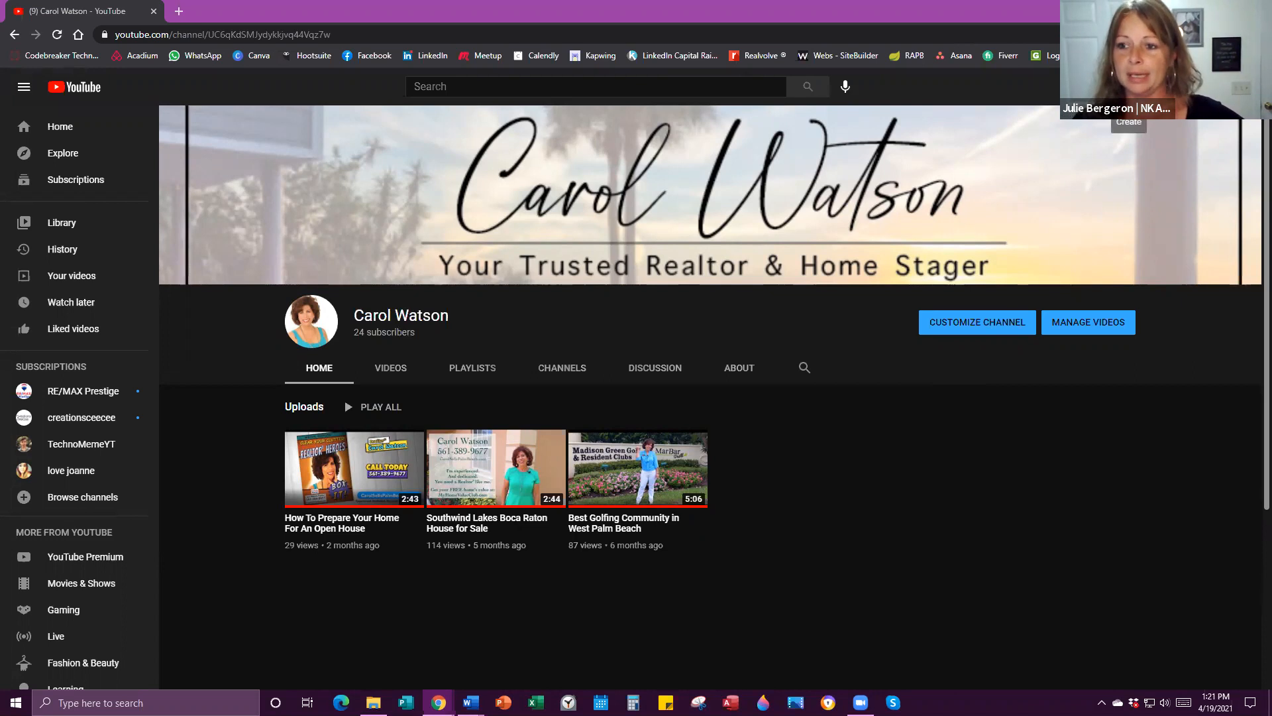
pyautogui.click(1129, 86)
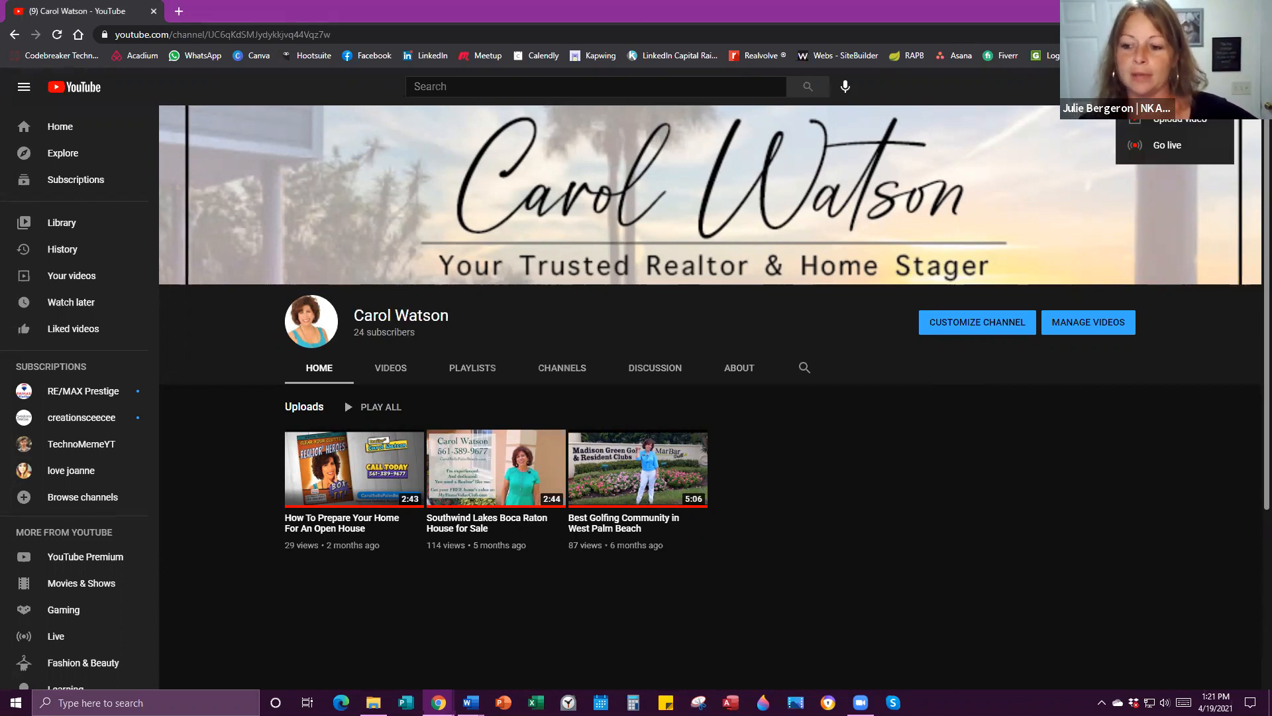
pyautogui.click(1182, 131)
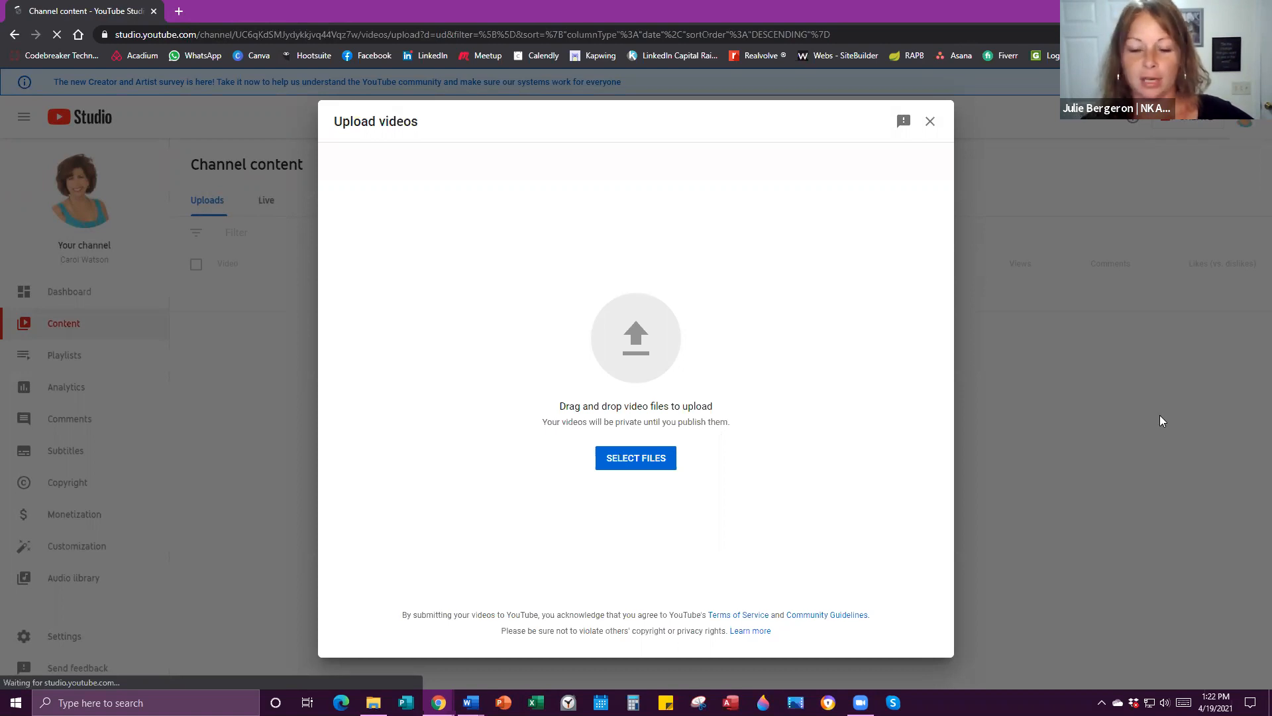
# Select Palmsea.mp4 from the Downloads folder and upload it.
pyautogui.click(633, 458)
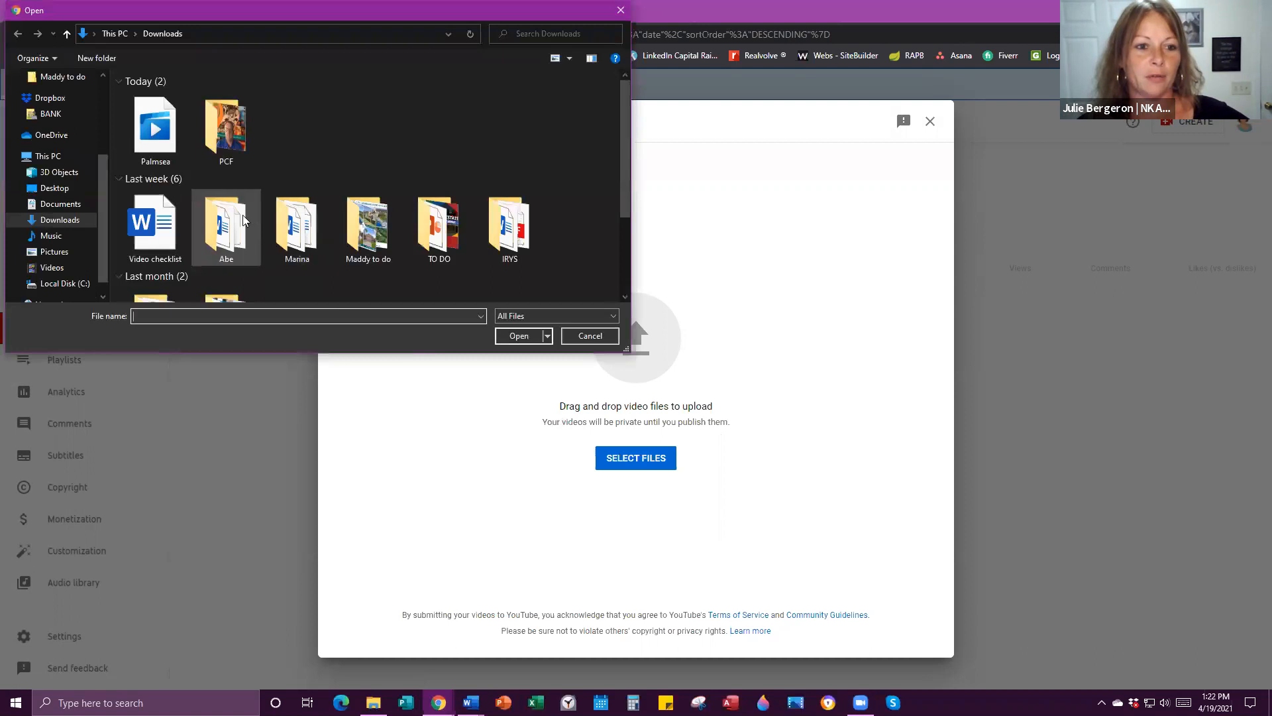
pyautogui.click(155, 133)
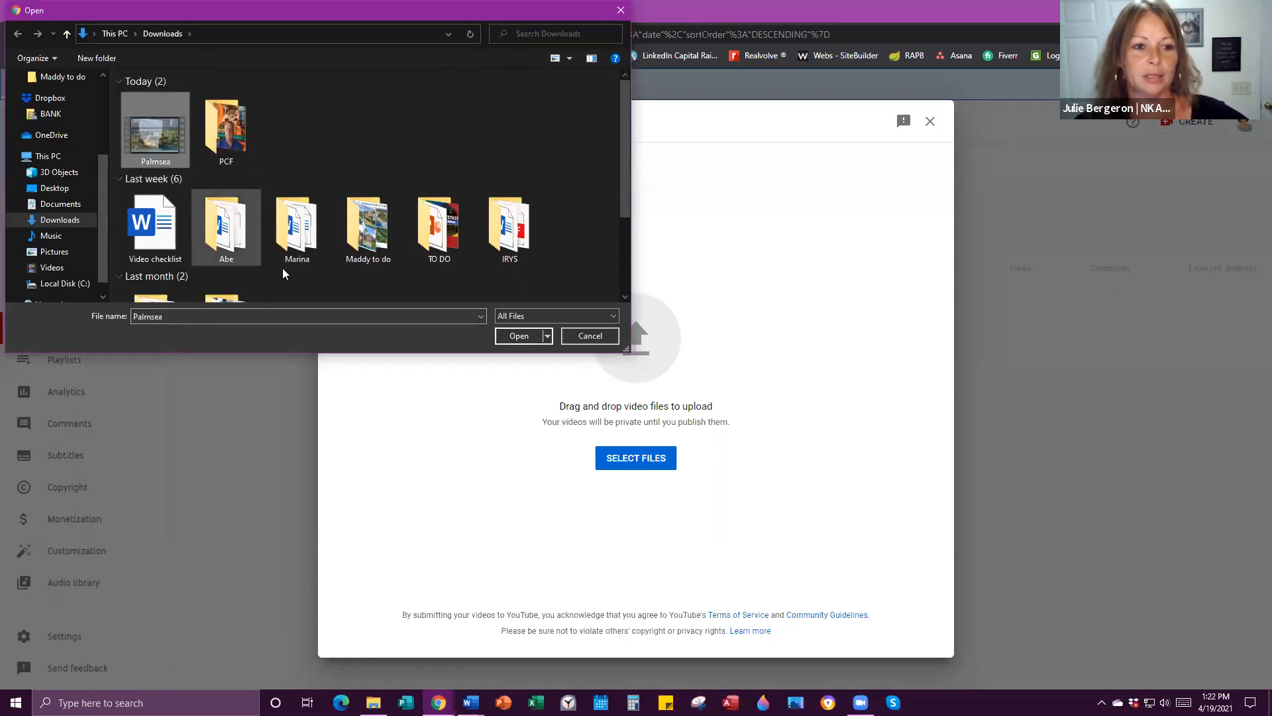
pyautogui.click(516, 336)
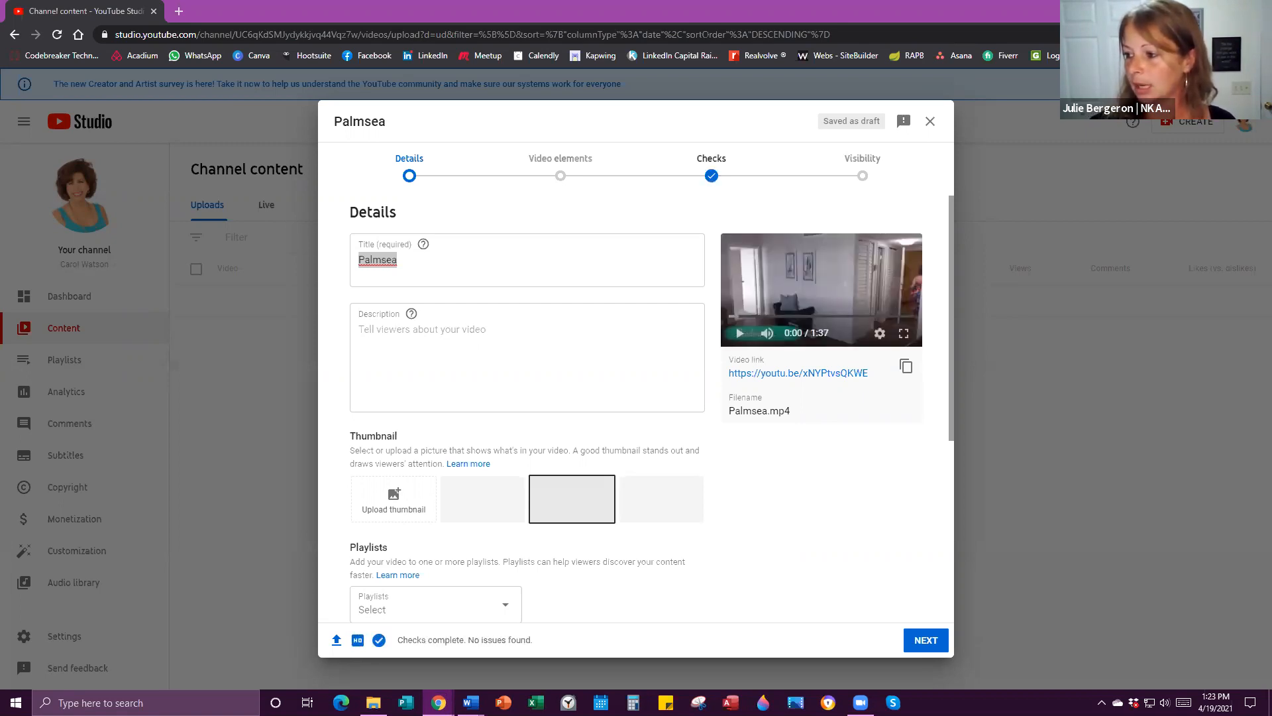
# Paste the 'THE TIME IS NOW' condo listing text into the description and select the title Palmsea.
pyautogui.rightClick(385, 339)
pyautogui.click(477, 438)
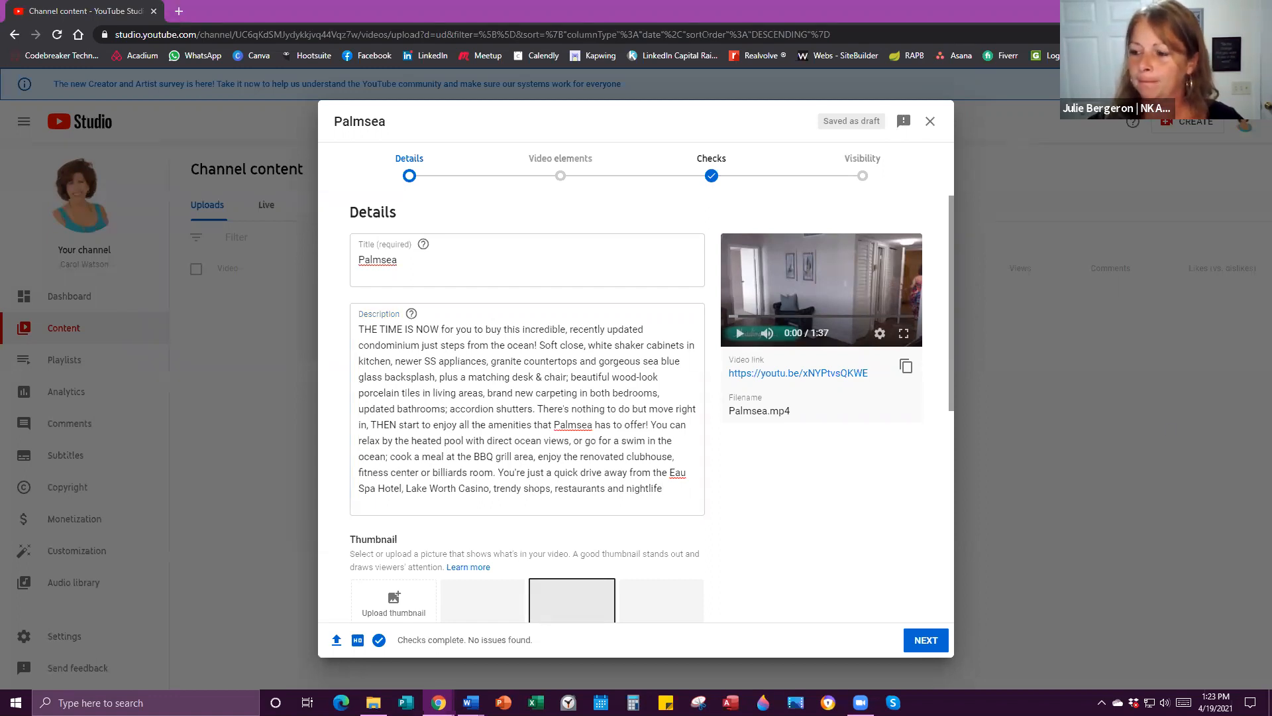
pyautogui.moveTo(400, 260); pyautogui.dragTo(331, 263)
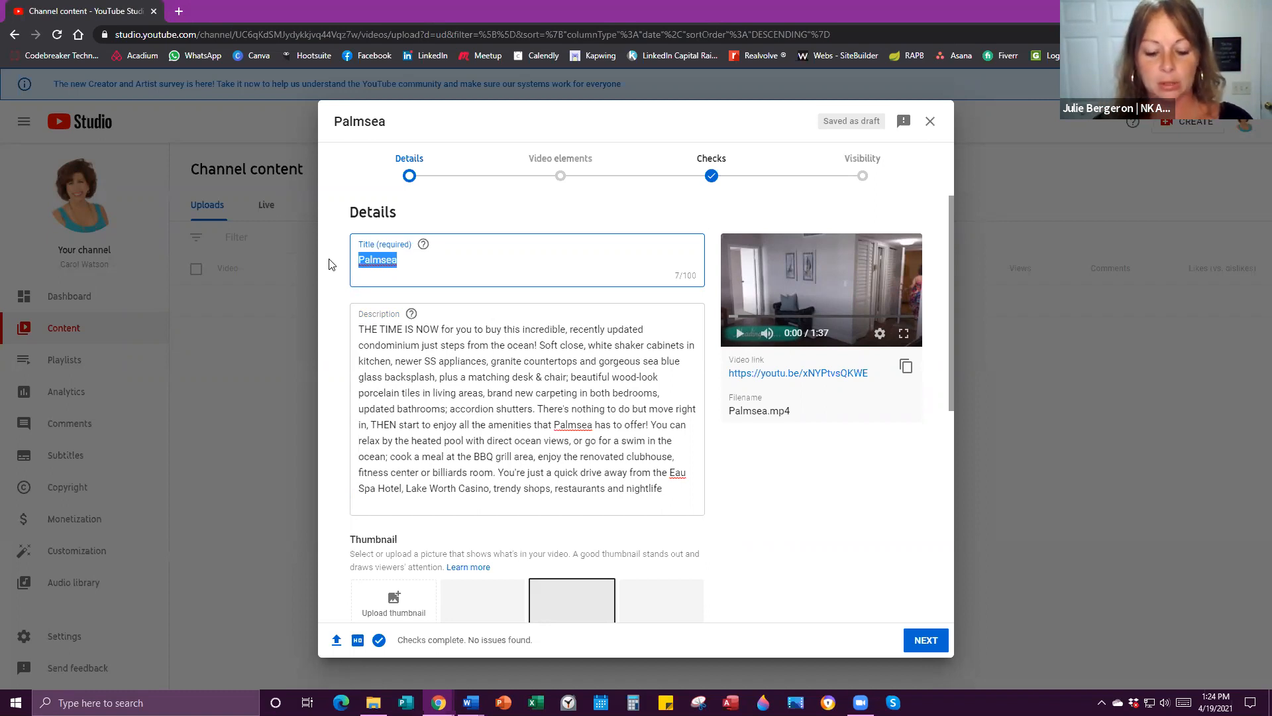
pyautogui.write('25')
pyautogui.press('BackSpace')
pyautogui.press('BackSpace')
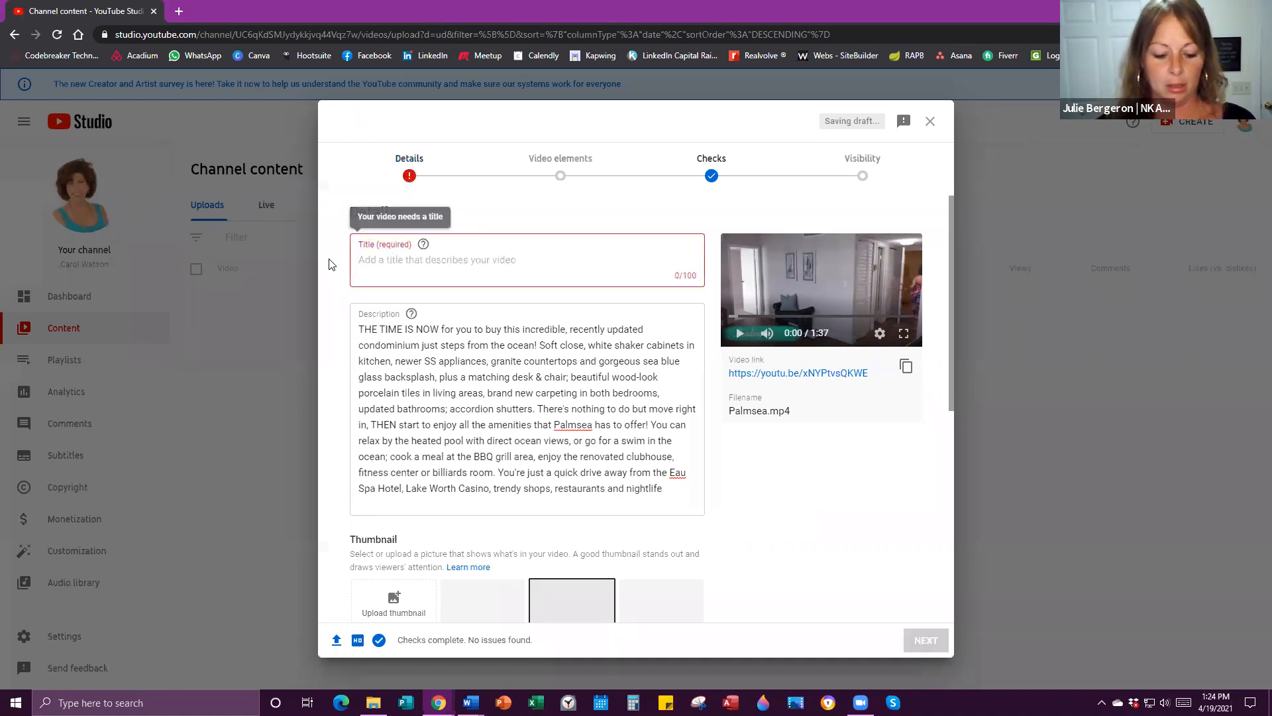
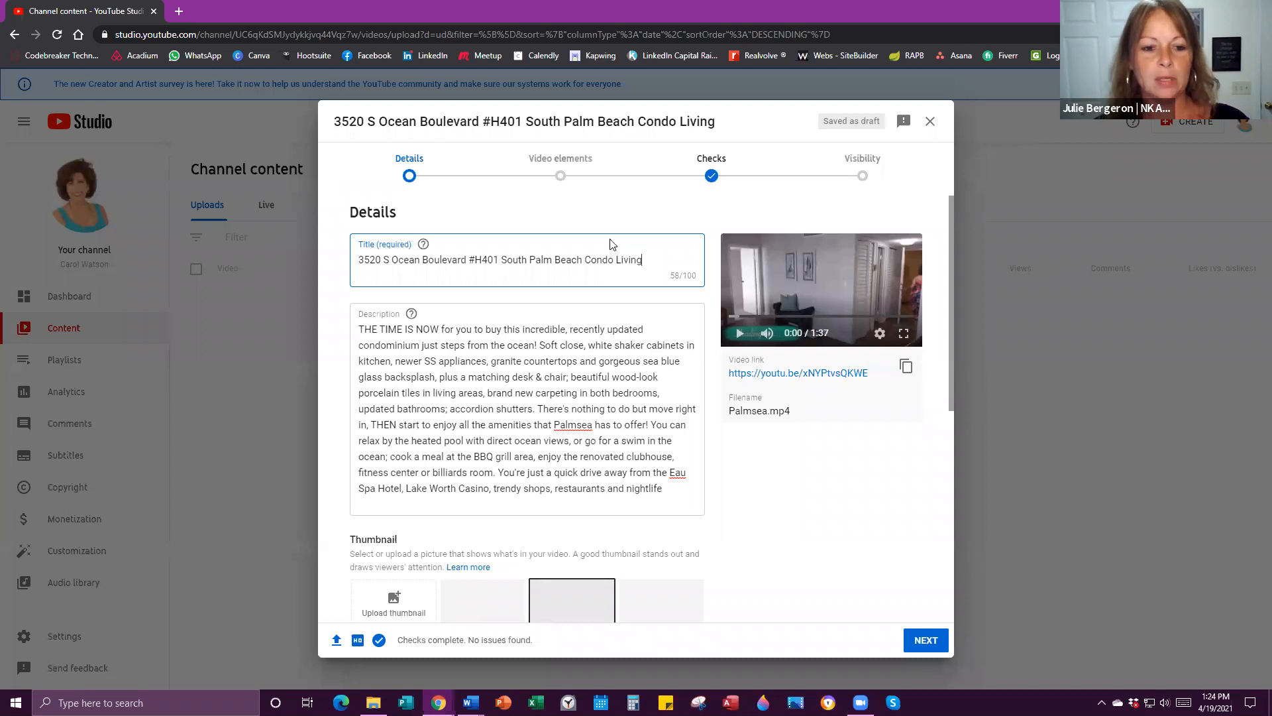
# Delete the unit number #H401 from the title.
pyautogui.moveTo(359, 261); pyautogui.dragTo(499, 262)
pyautogui.click(501, 261)
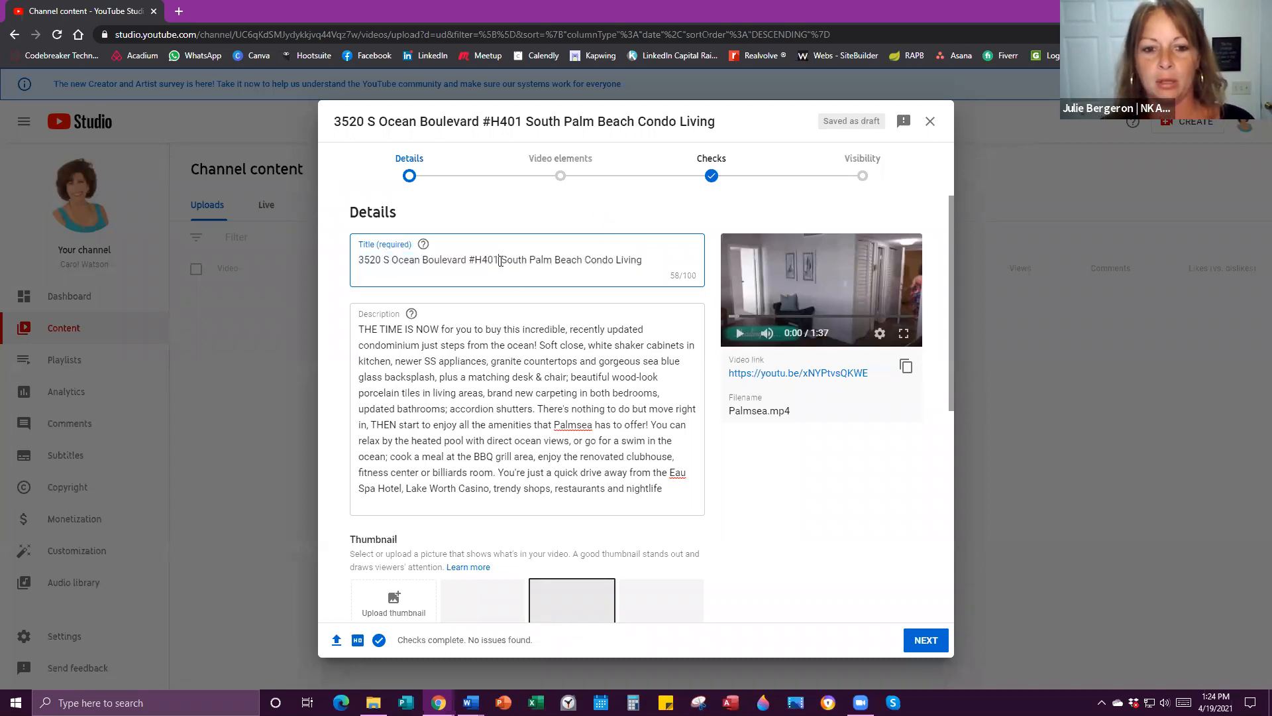
pyautogui.press('BackSpace')
pyautogui.press('BackSpace')
pyautogui.press('BackSpace')
pyautogui.press('BackSpace')
pyautogui.press('BackSpace')
pyautogui.press('BackSpace')
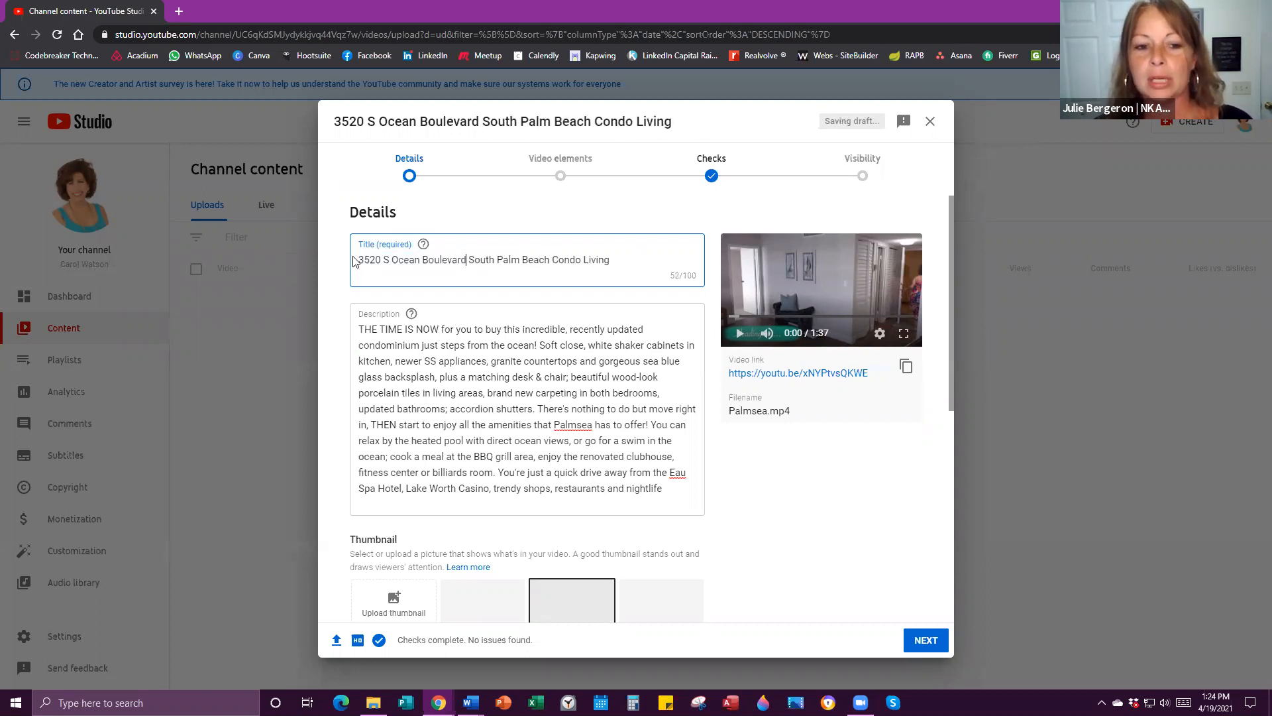
pyautogui.moveTo(358, 262); pyautogui.dragTo(496, 267)
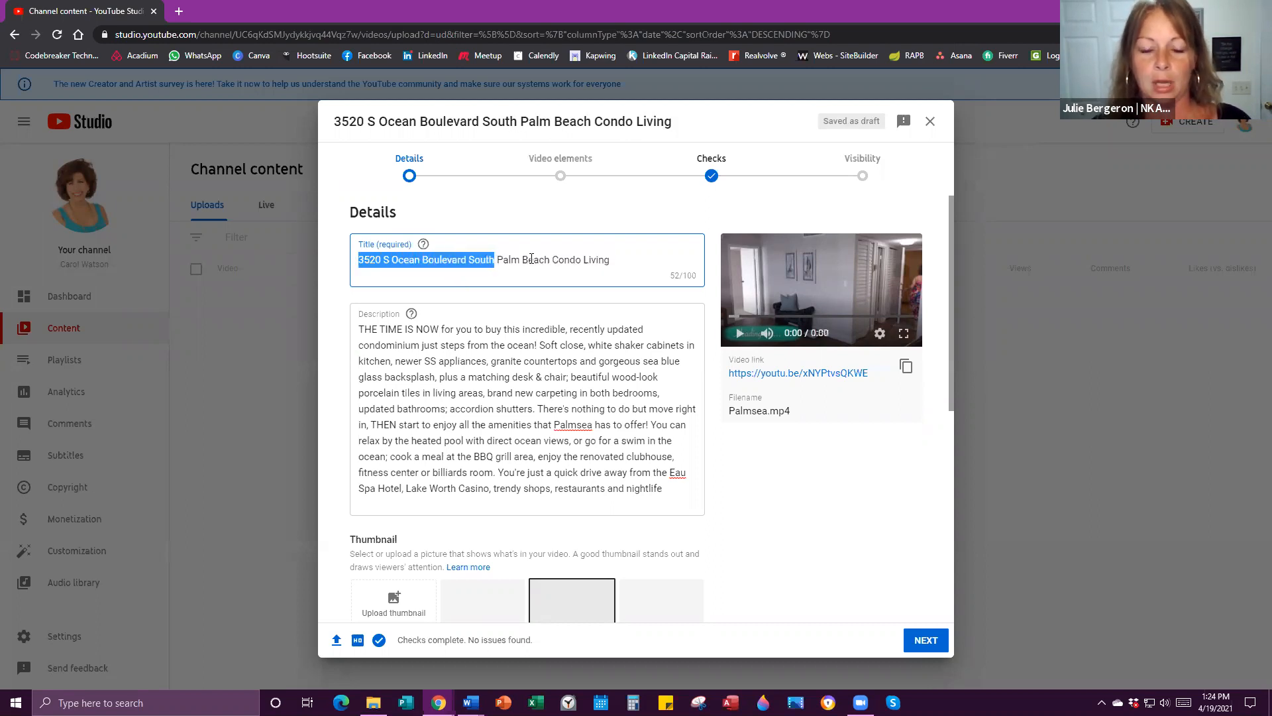
pyautogui.click(553, 267)
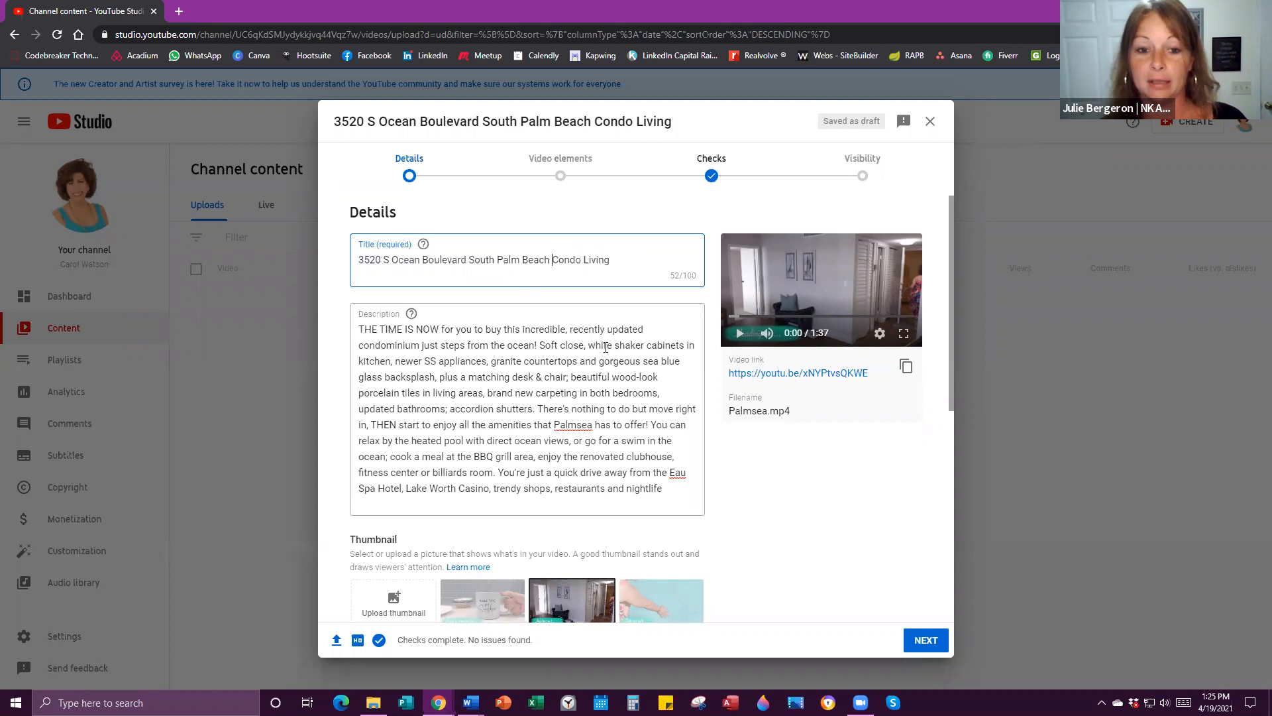
# Change the abbreviated 'S' in the title to 'South'.
pyautogui.click(390, 260)
pyautogui.write('outh')
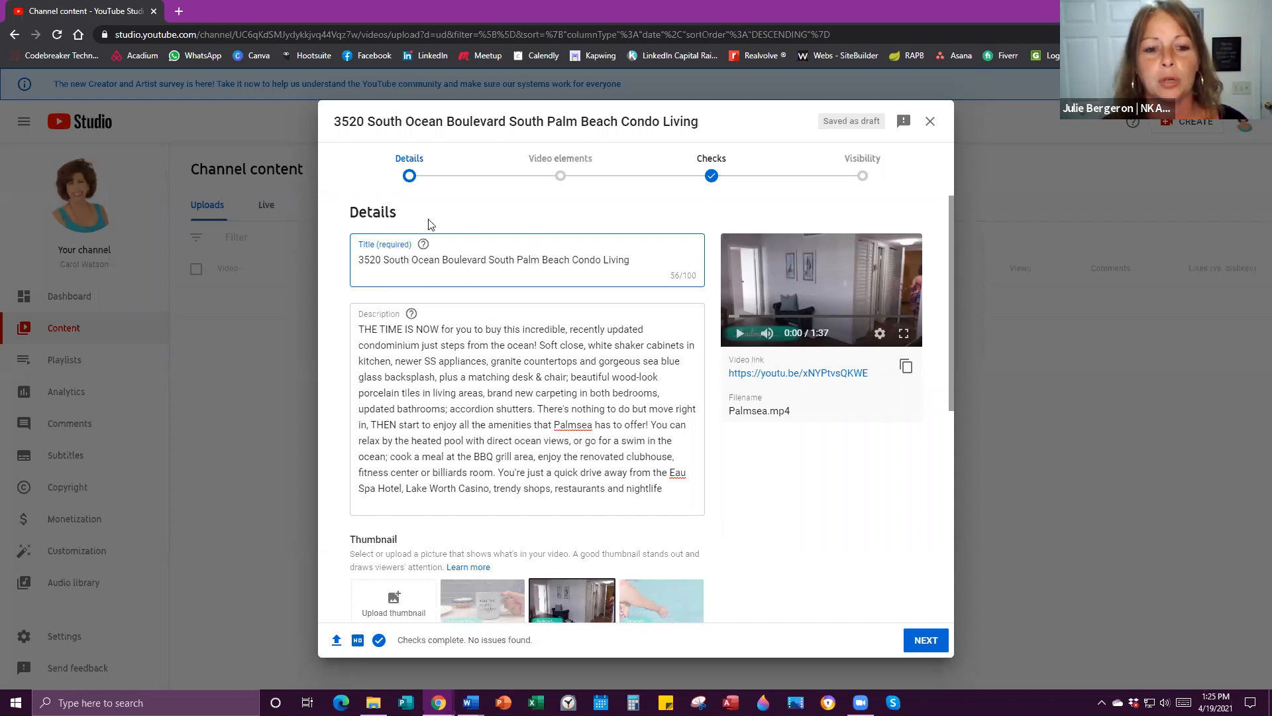
pyautogui.moveTo(359, 260); pyautogui.dragTo(486, 263)
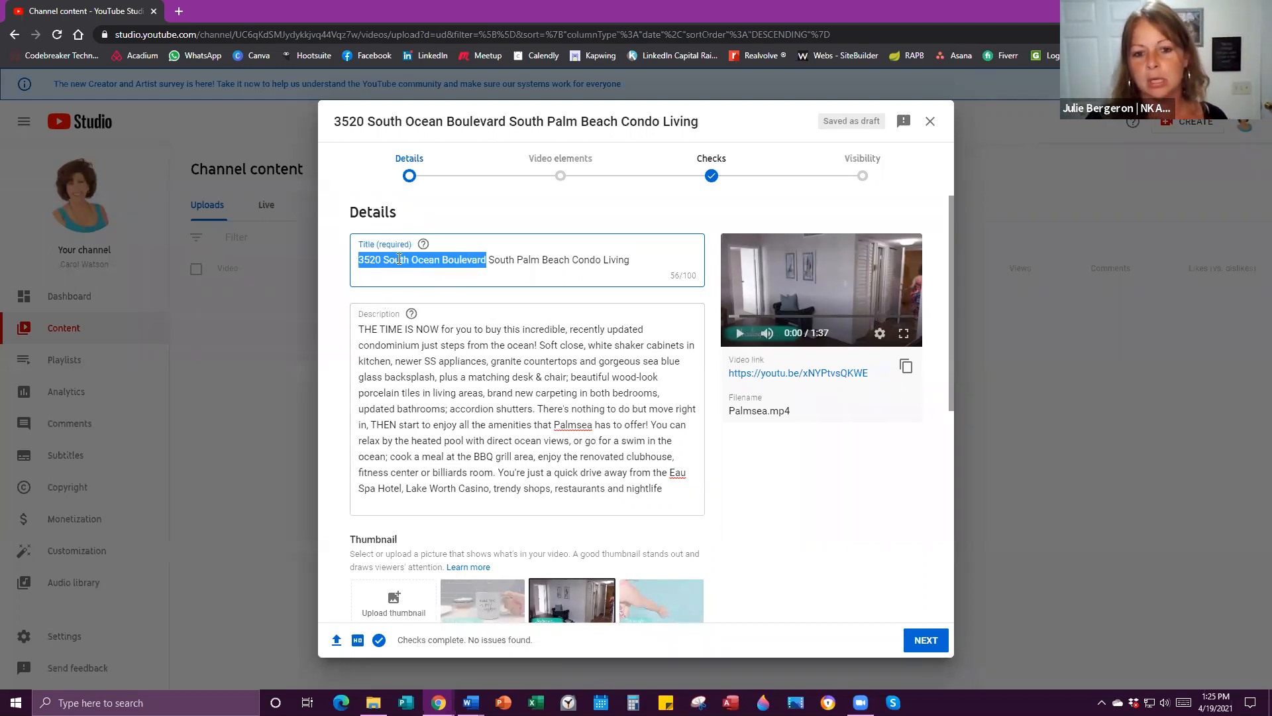
pyautogui.click(492, 261)
pyautogui.moveTo(496, 262); pyautogui.dragTo(630, 260)
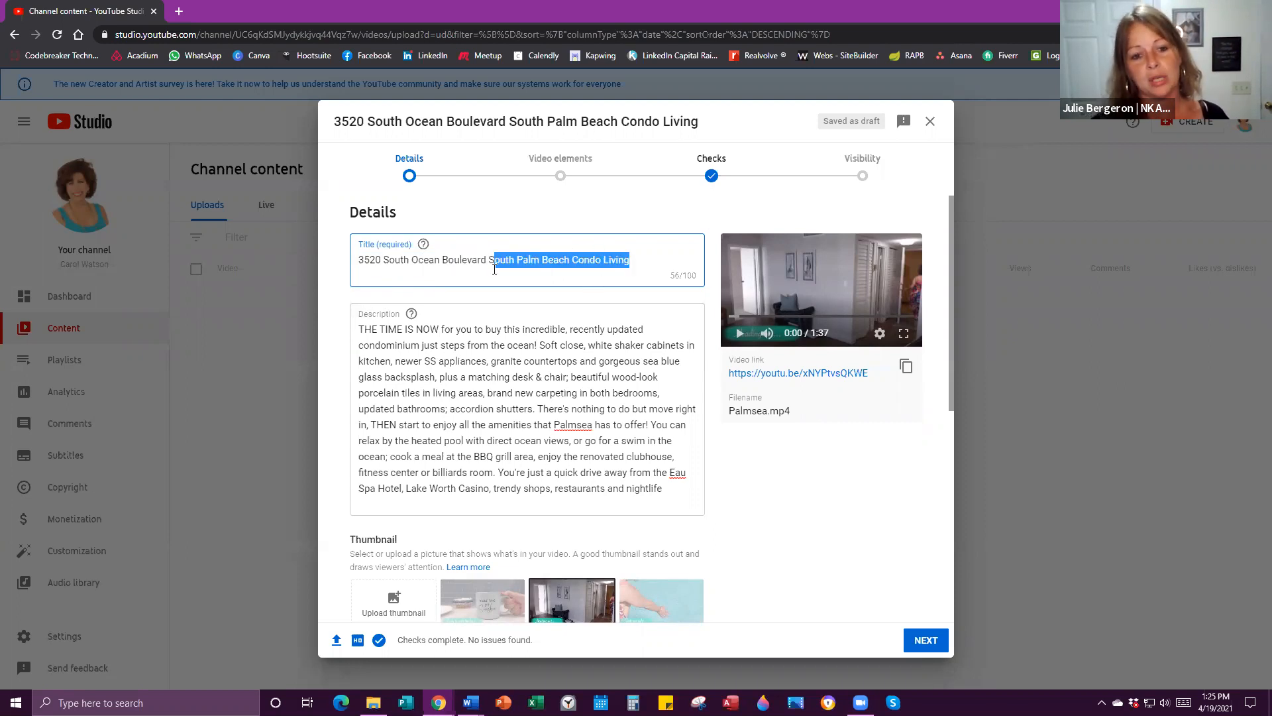
pyautogui.scroll(-1, 452, 300)
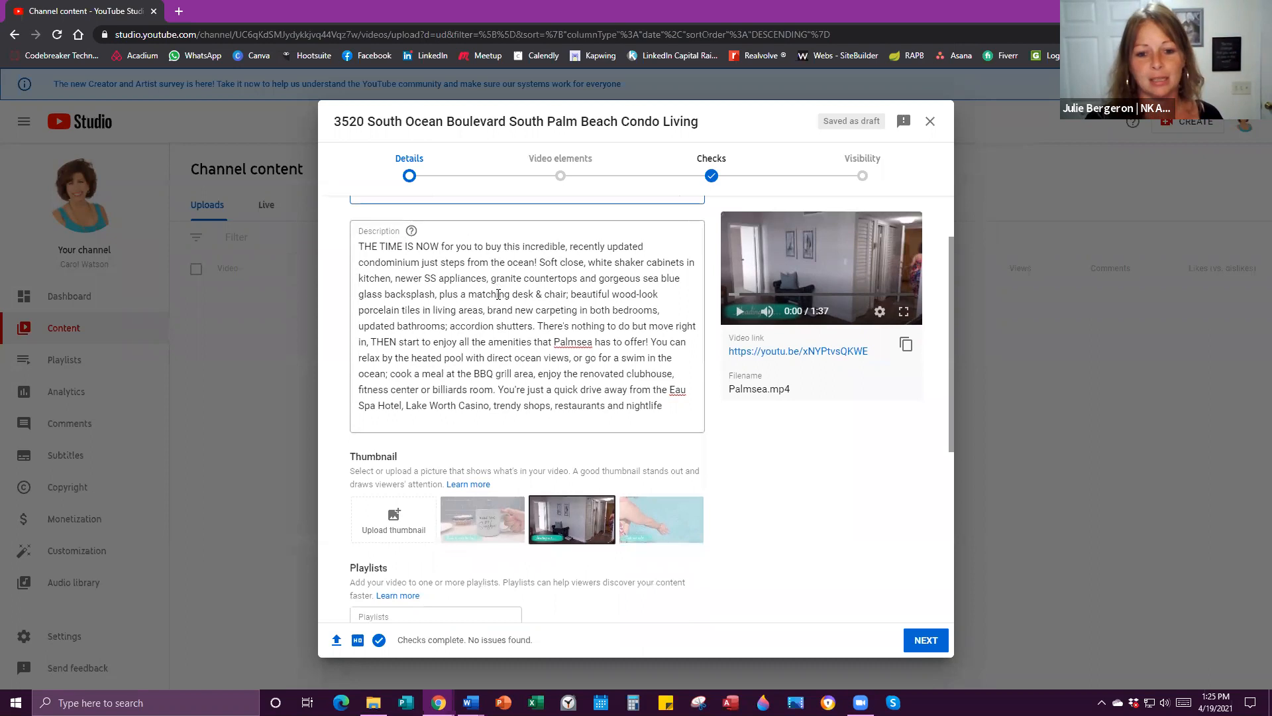
pyautogui.scroll(1, 475, 293)
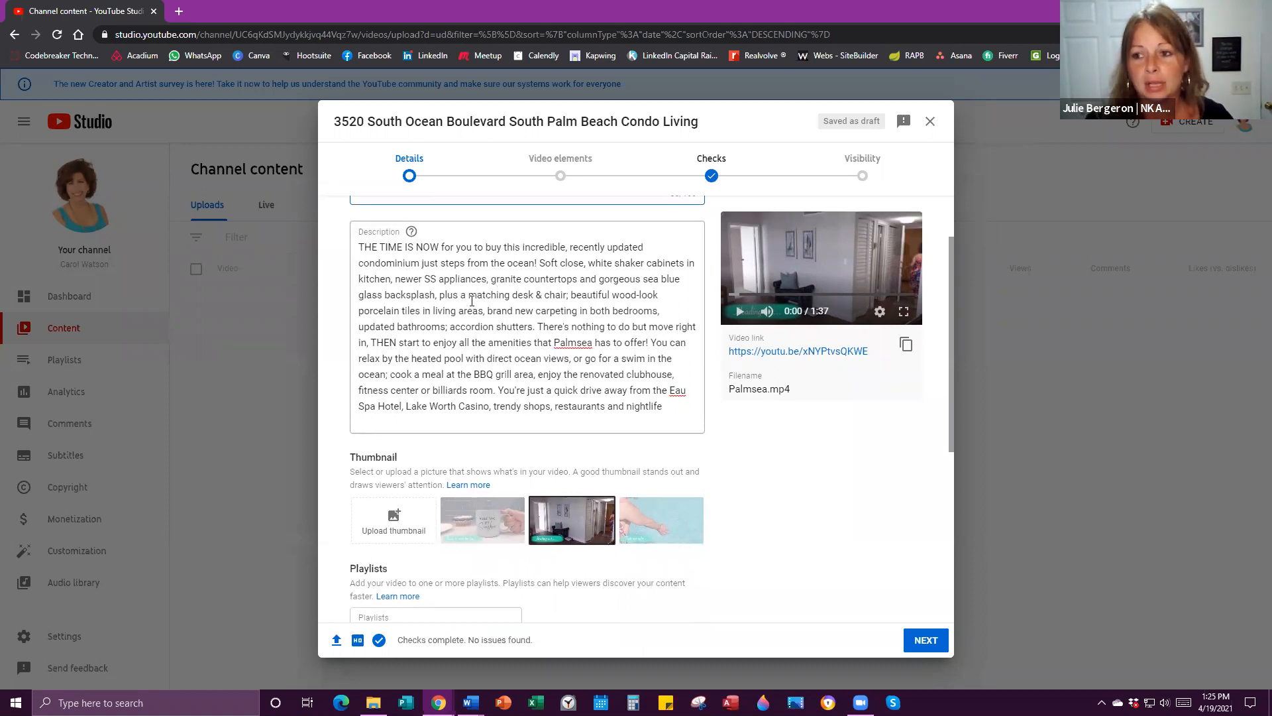
pyautogui.scroll(-1, 491, 311)
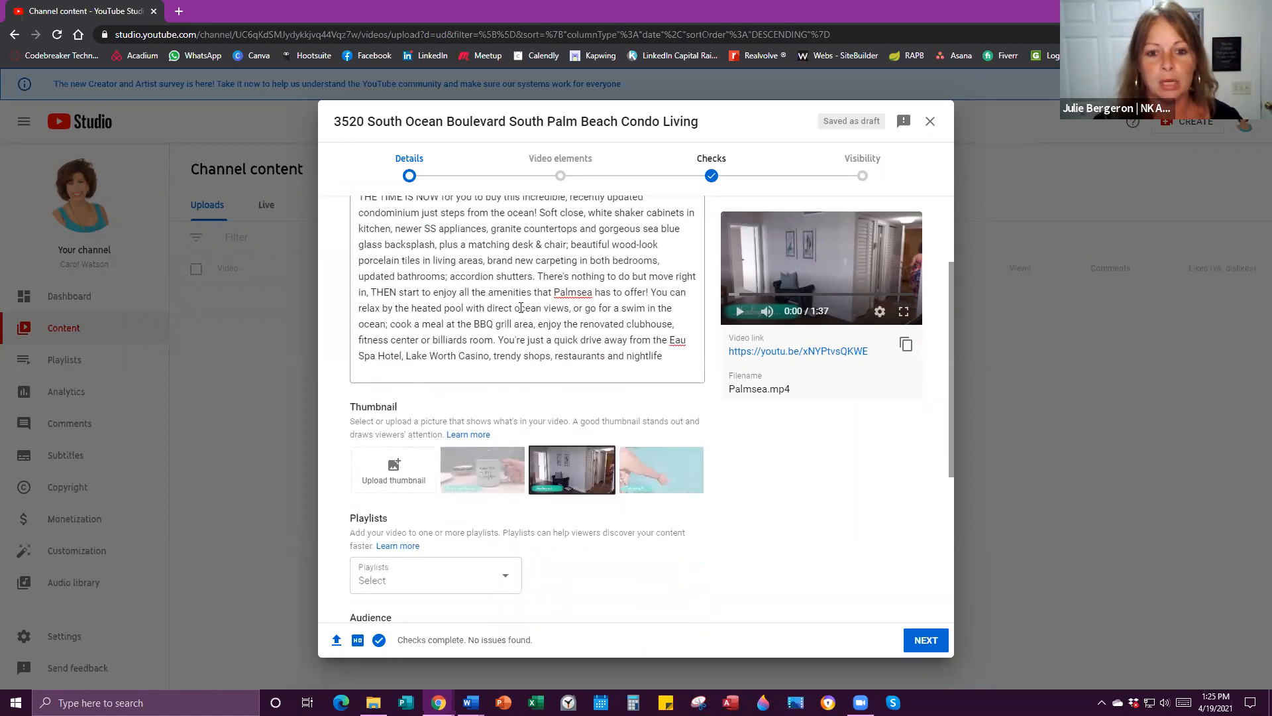
pyautogui.scroll(1, 521, 309)
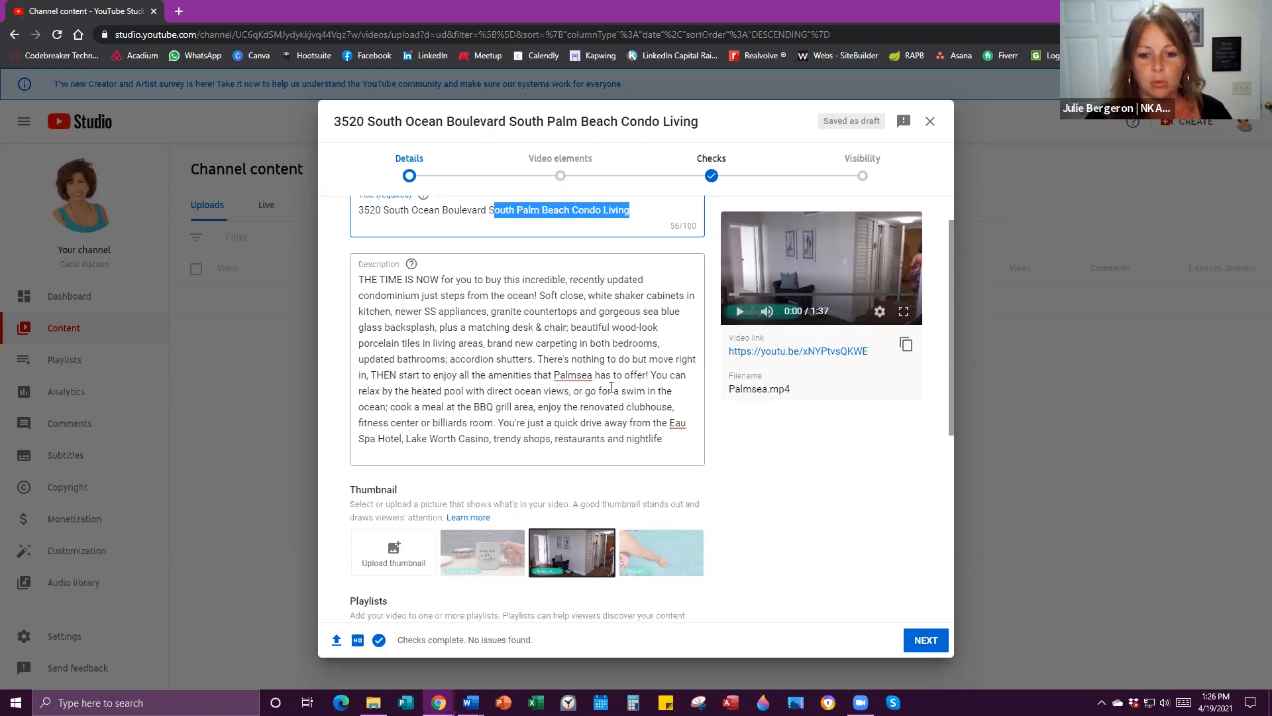
pyautogui.click(359, 277)
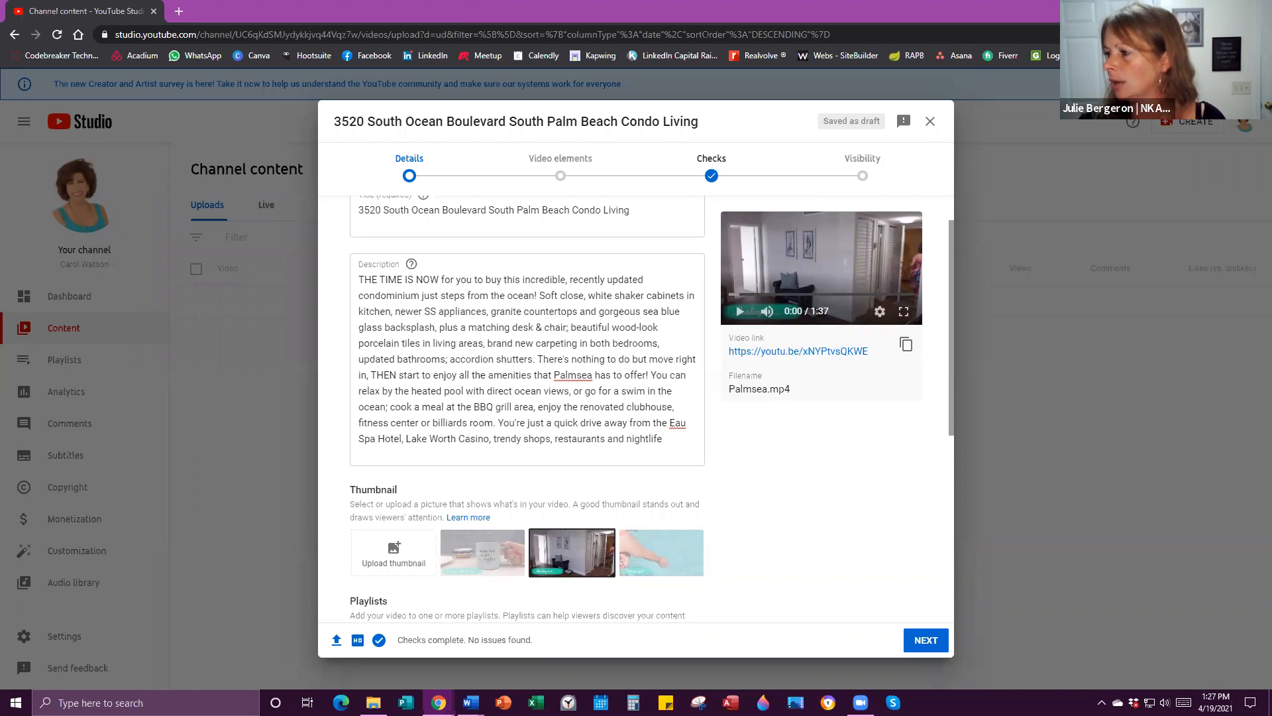
# Paste the welcome intro at the start of the description and add 'condo', 'life' and 'South'.
pyautogui.click(359, 281)
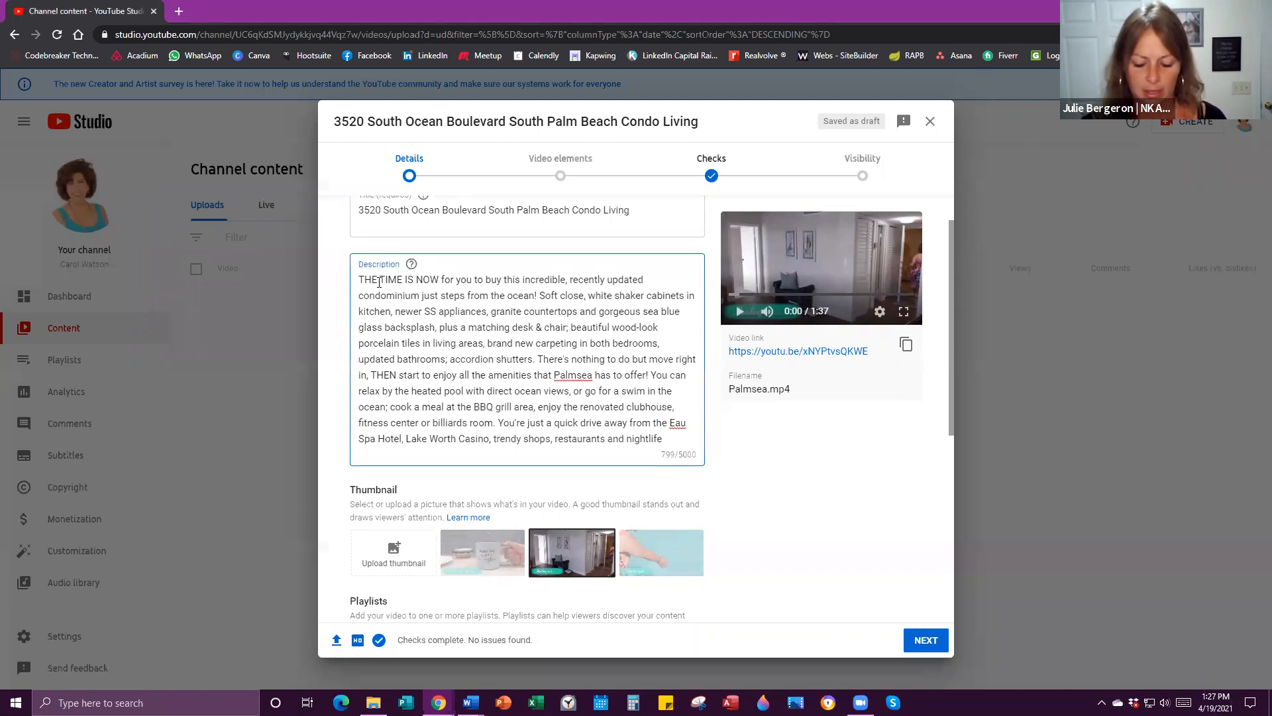
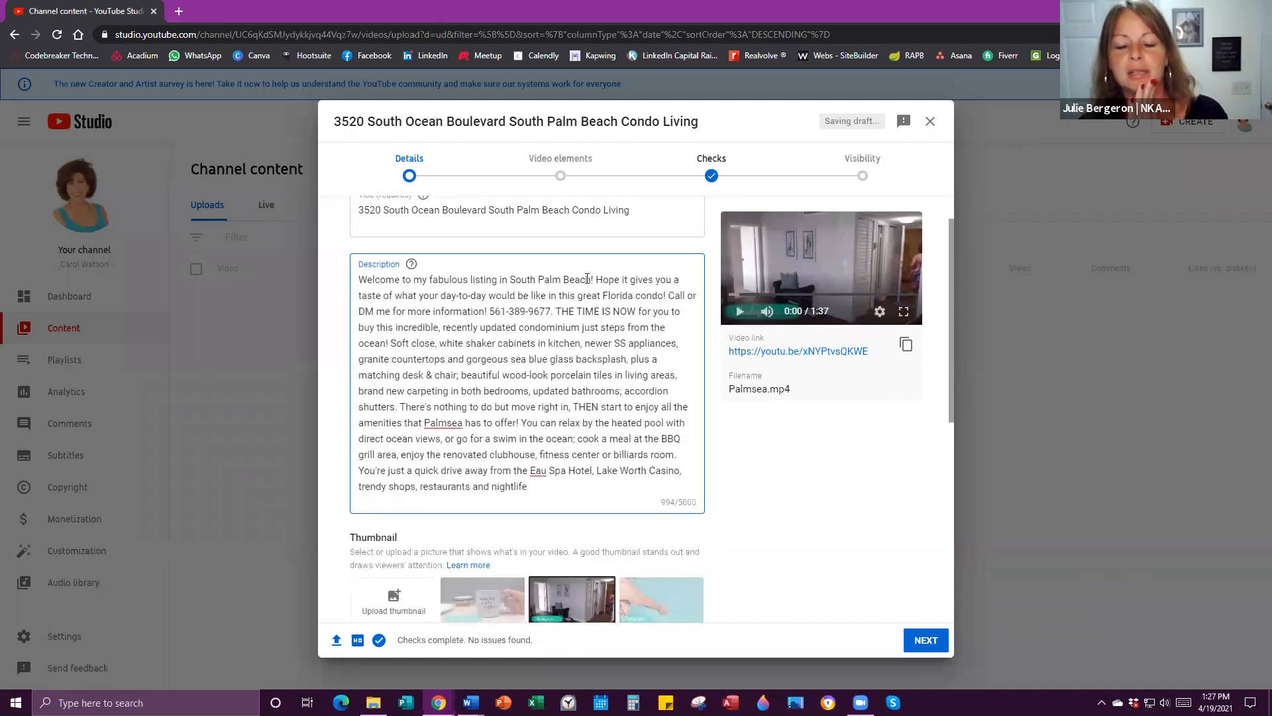
pyautogui.click(470, 279)
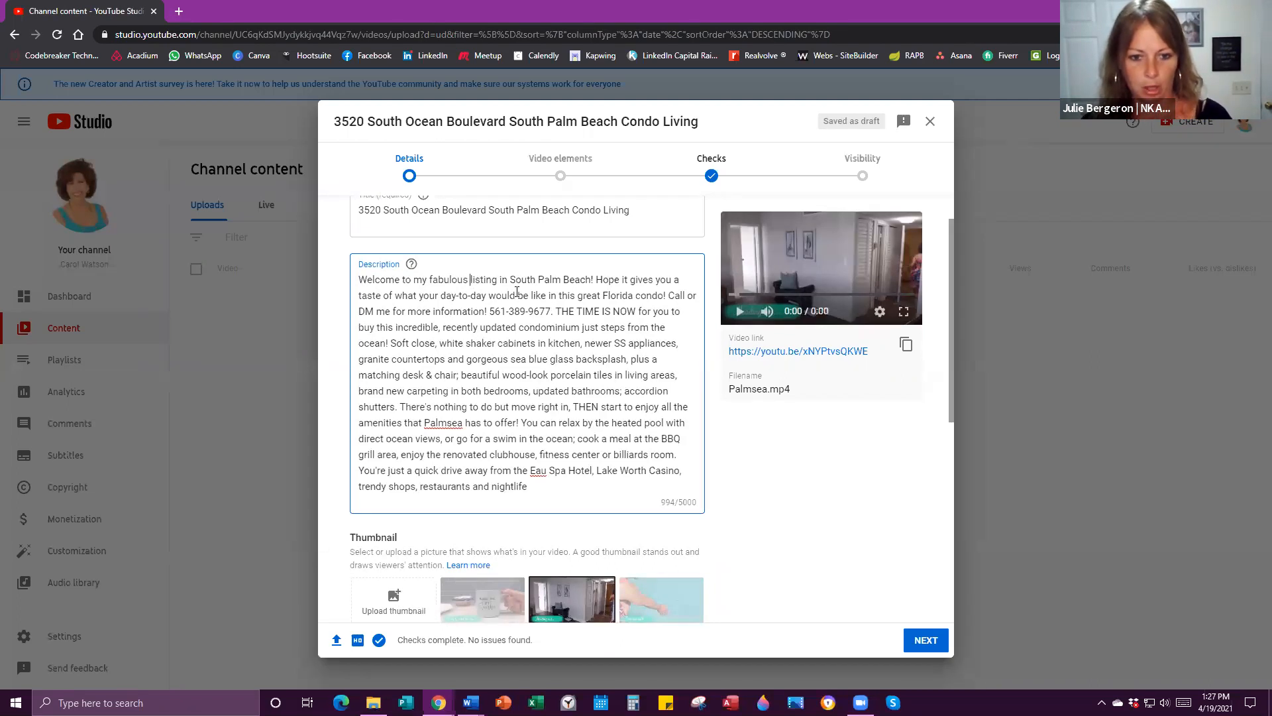
pyautogui.write('condo')
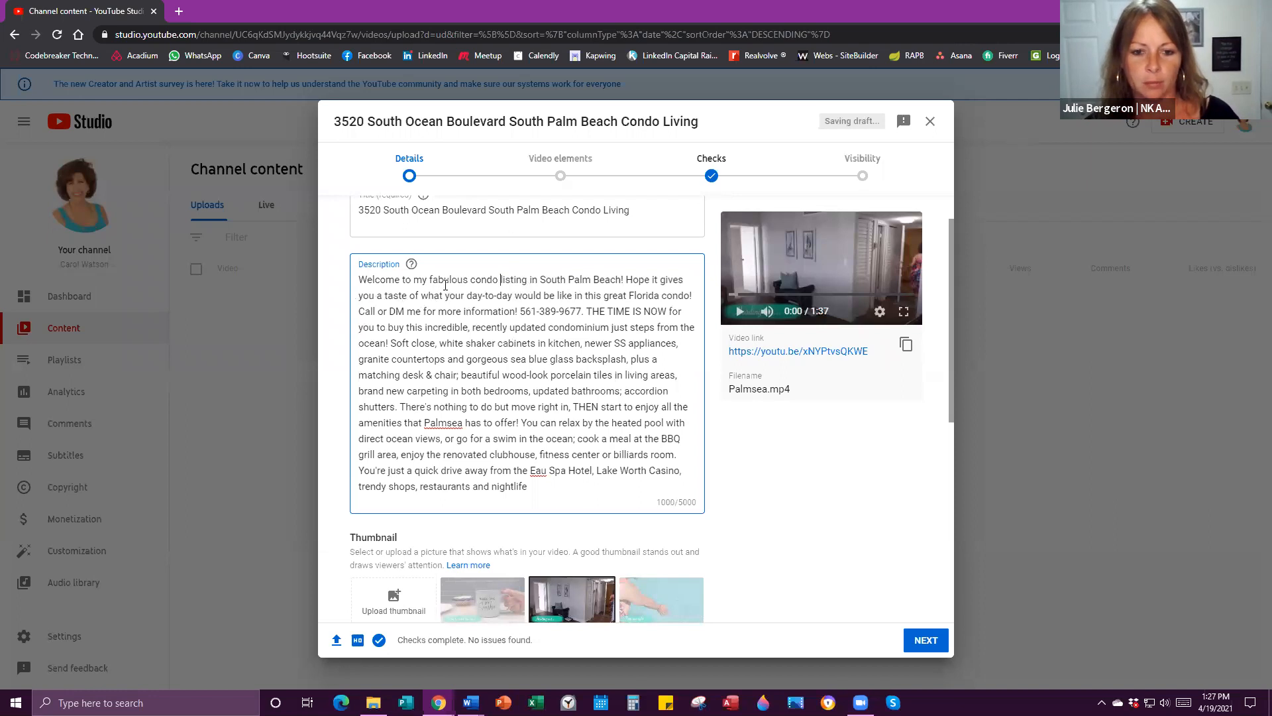
pyautogui.click(516, 296)
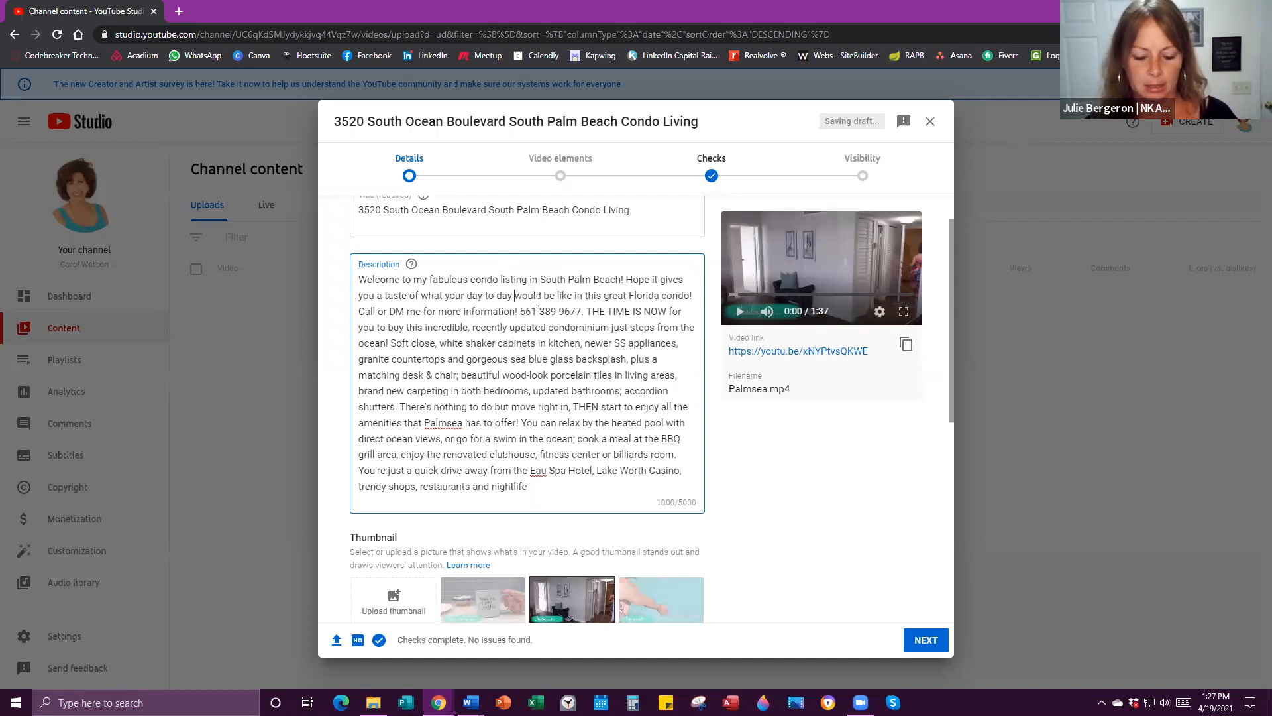
pyautogui.write('life')
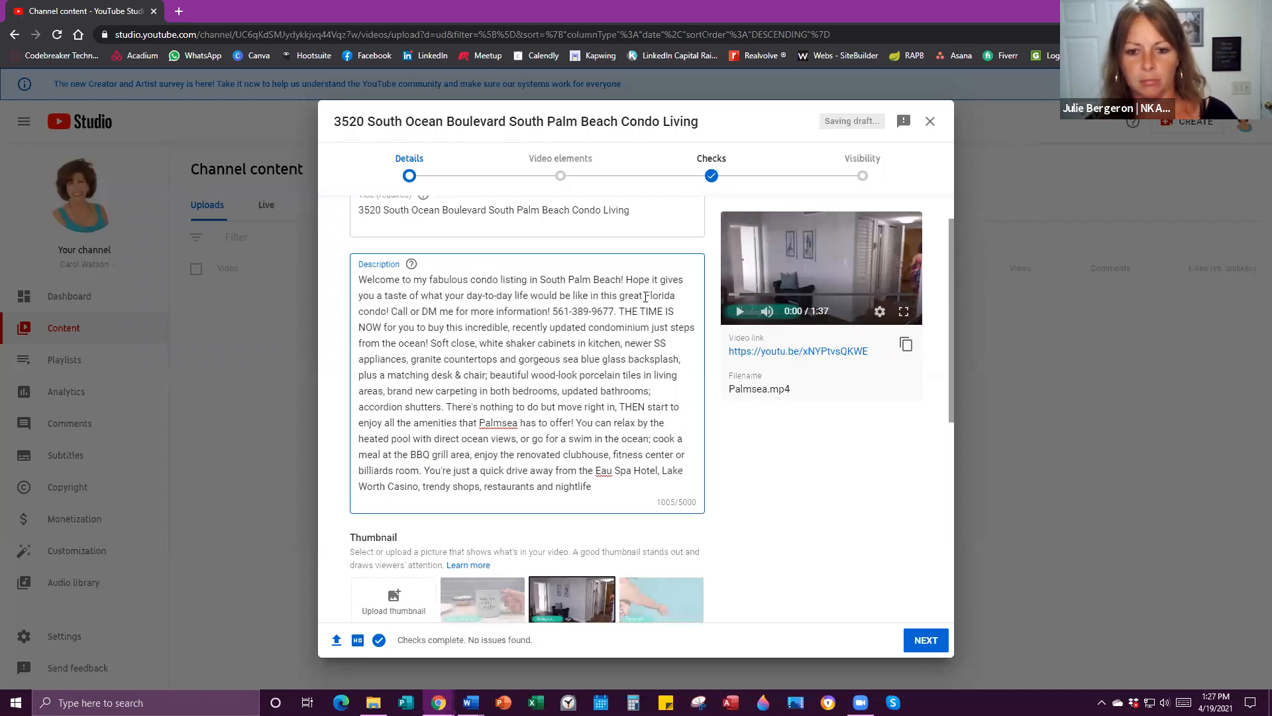
pyautogui.write('South')
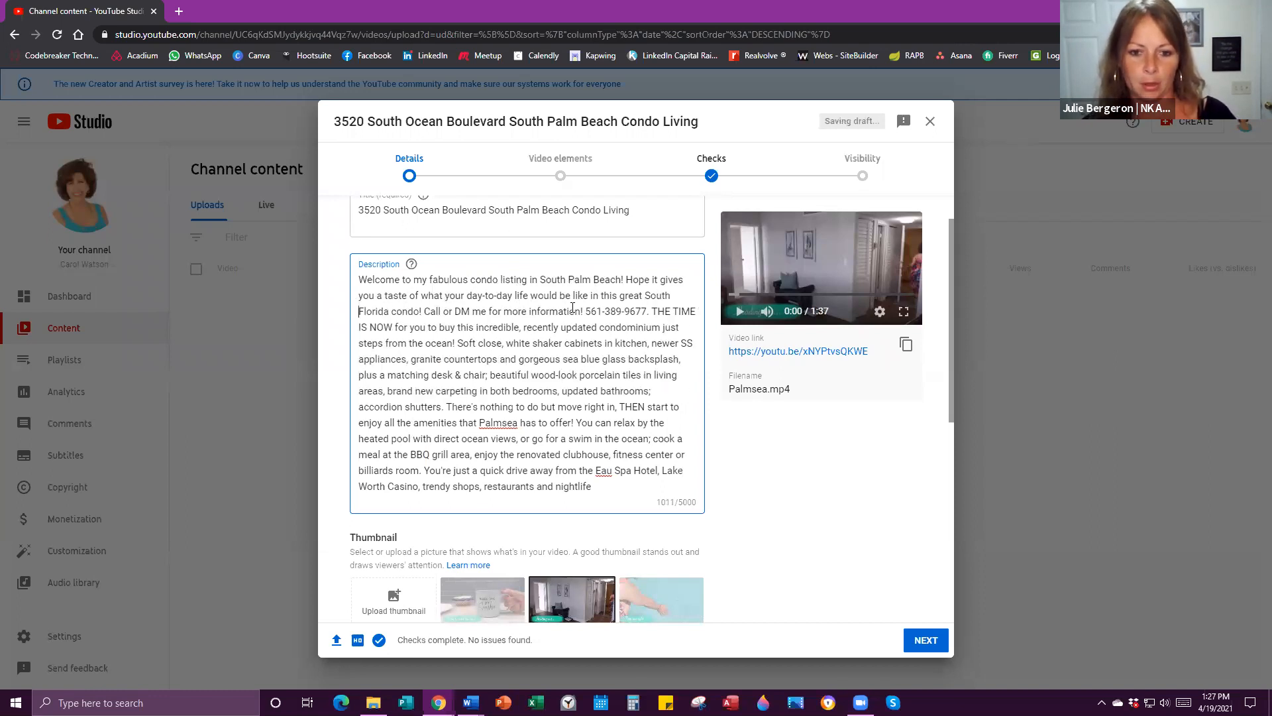
# Cut the call sentence from the intro and add blank lines between the paragraphs.
pyautogui.moveTo(647, 312); pyautogui.dragTo(424, 312)
pyautogui.rightClick(424, 312)
pyautogui.click(462, 342)
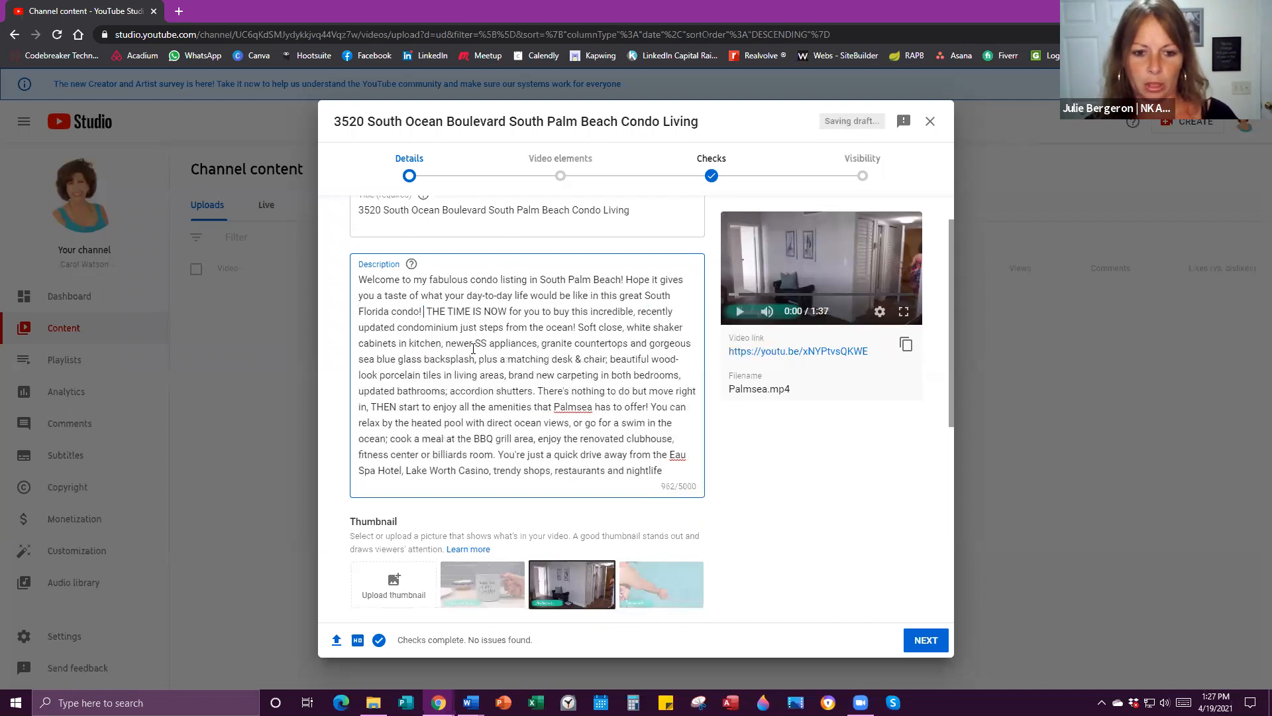
pyautogui.press('Return')
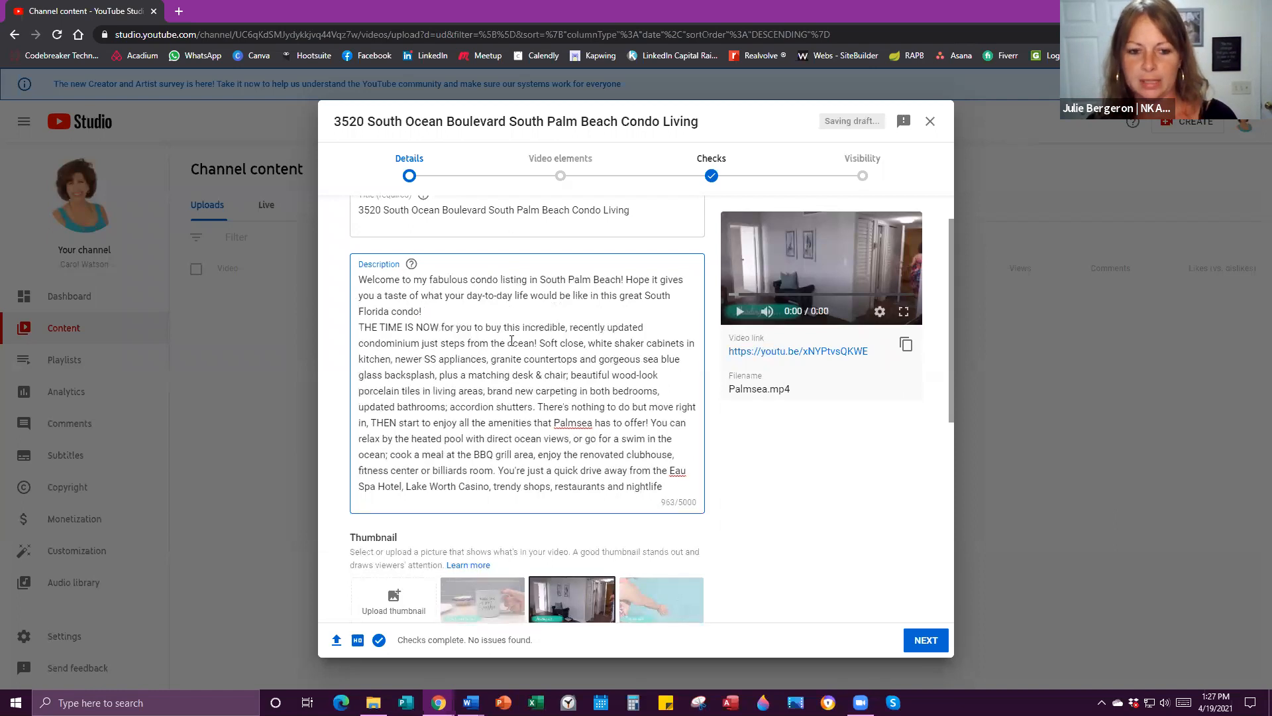
pyautogui.press('Return')
pyautogui.click(668, 502)
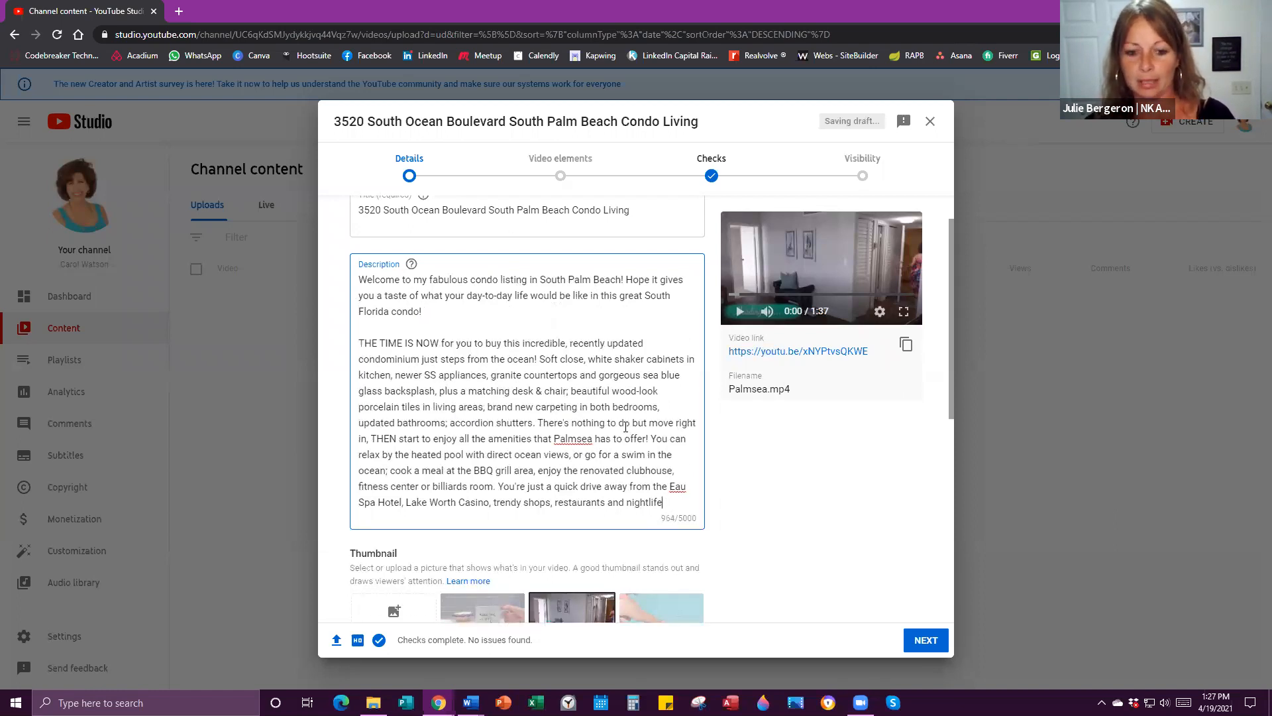
pyautogui.scroll(-1, 682, 424)
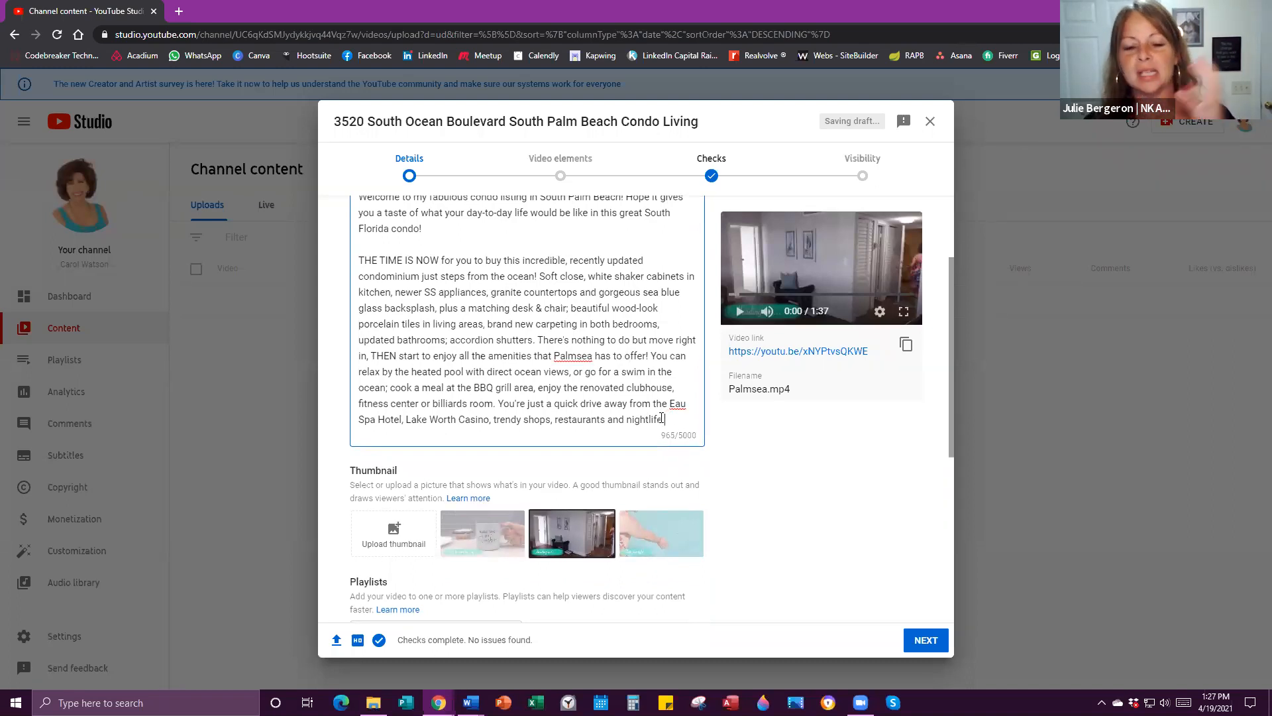
pyautogui.press('Return')
pyautogui.press('Return')
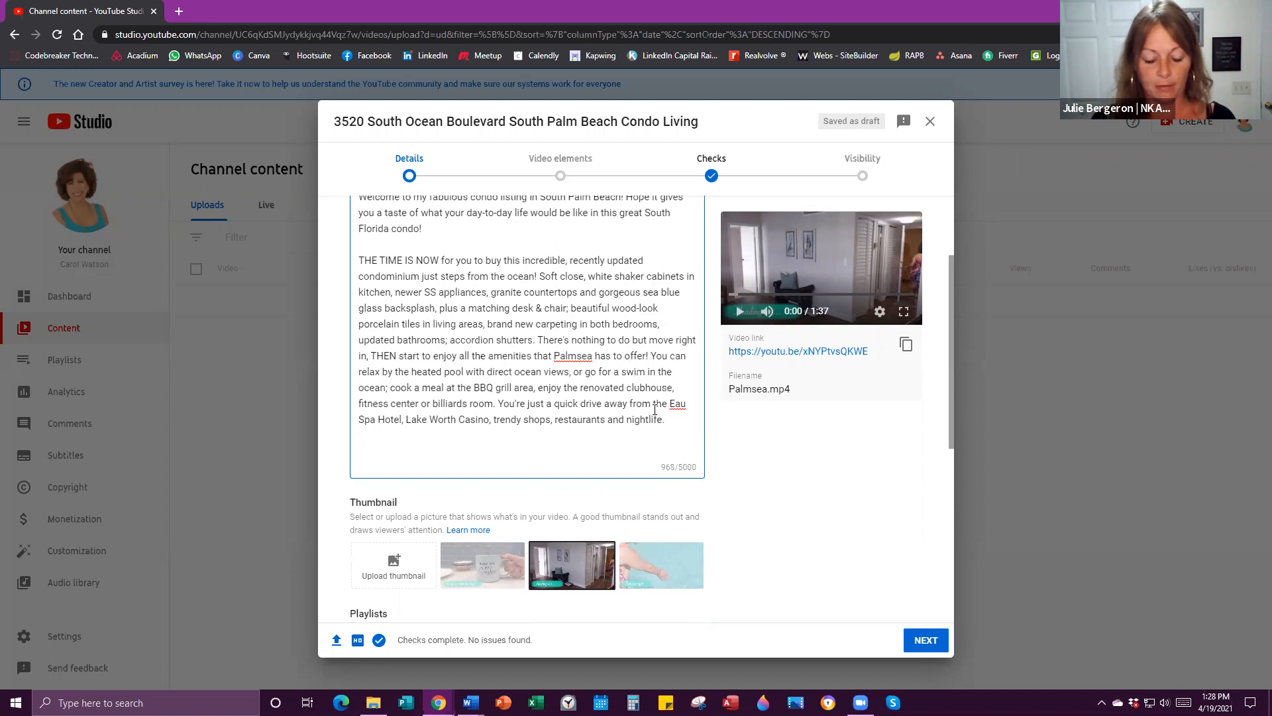
# Paste the call line at the end and remove 'or DM' so it reads 'Call me for more information!'.
pyautogui.hotkey('ctrl', 'v')
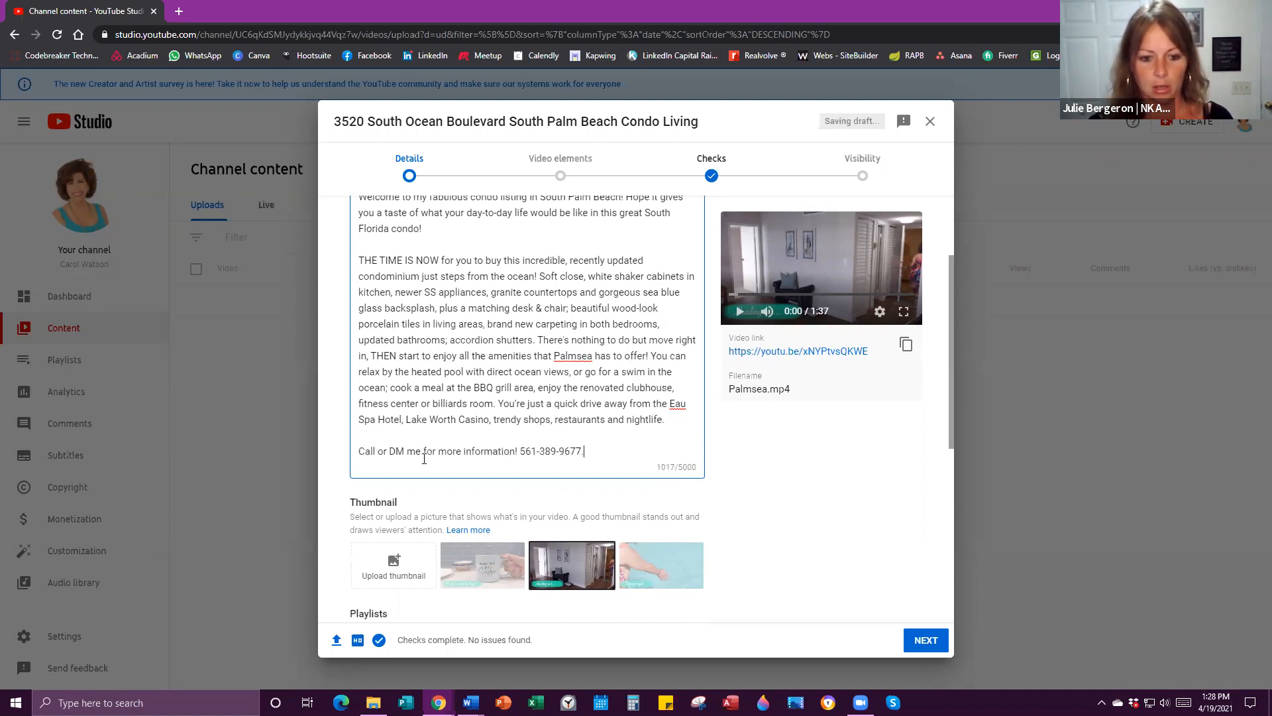
pyautogui.moveTo(407, 451); pyautogui.dragTo(373, 451)
pyautogui.press('BackSpace')
pyautogui.write('l')
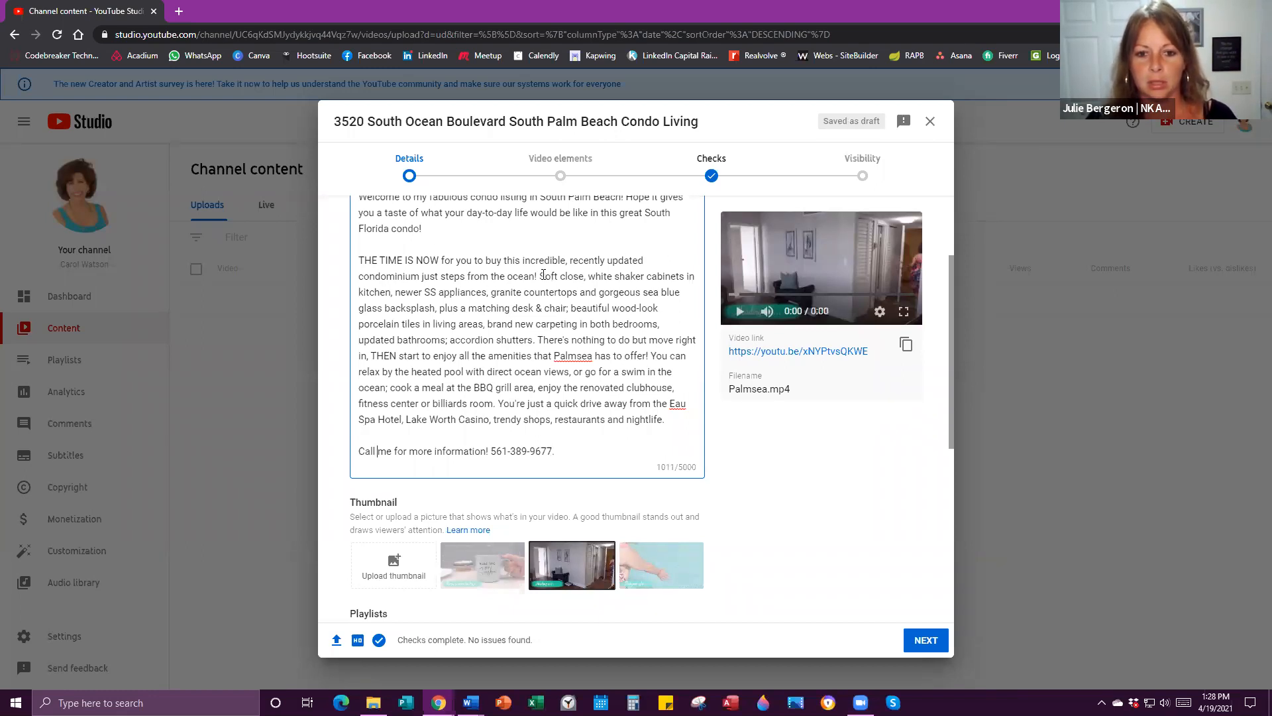
# Start the 'There's nothing to do' and 'You're just a quick drive' sentences on new lines.
pyautogui.click(538, 341)
pyautogui.press('Return')
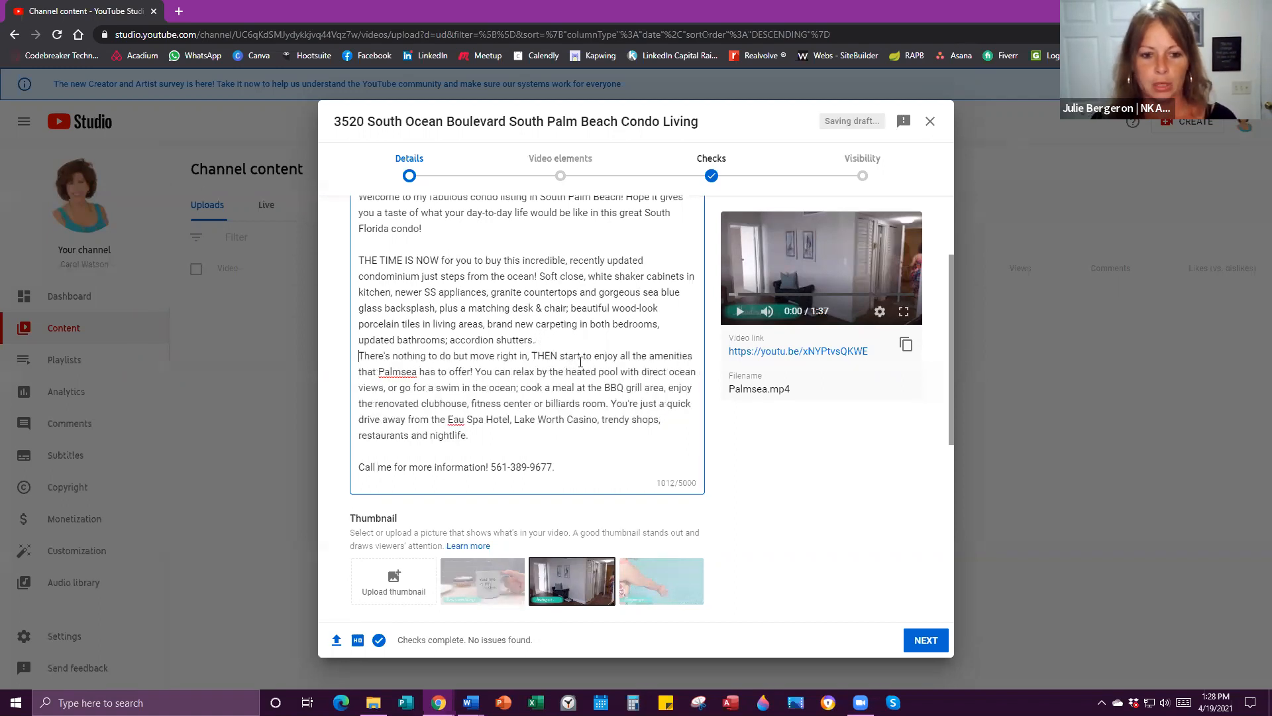
pyautogui.press('Return')
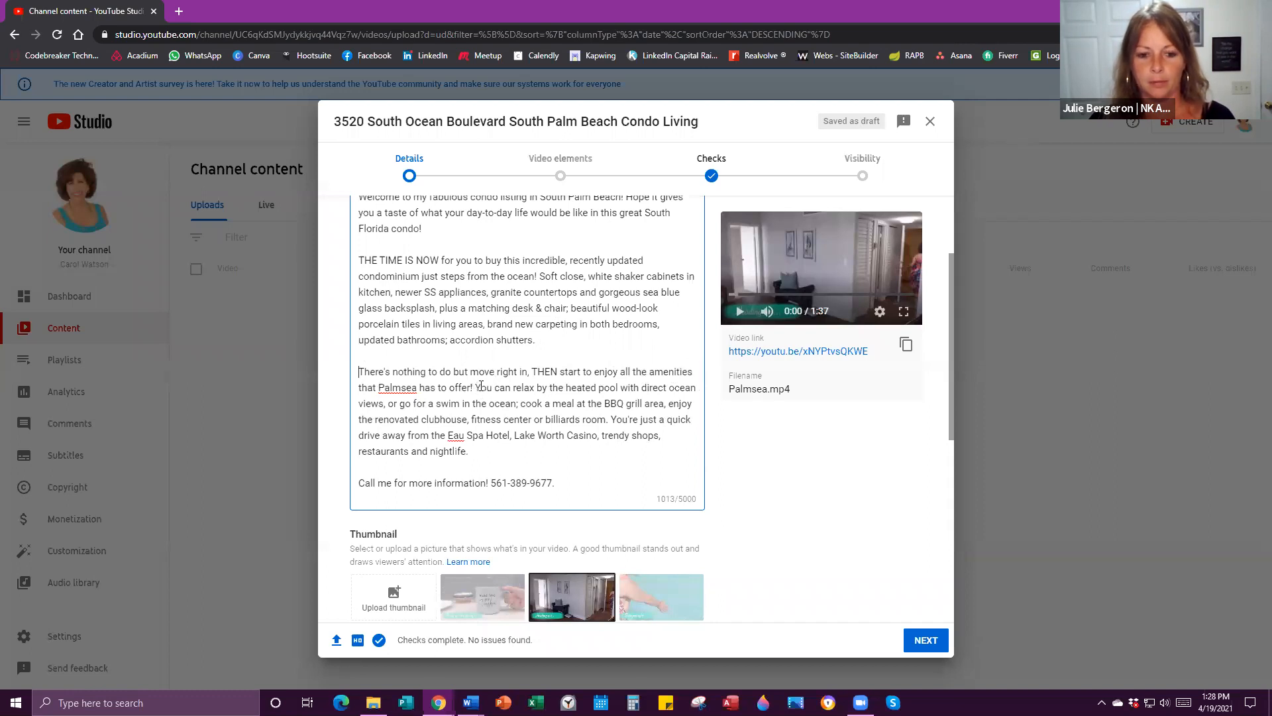
pyautogui.click(613, 422)
pyautogui.press('Return')
pyautogui.press('Return')
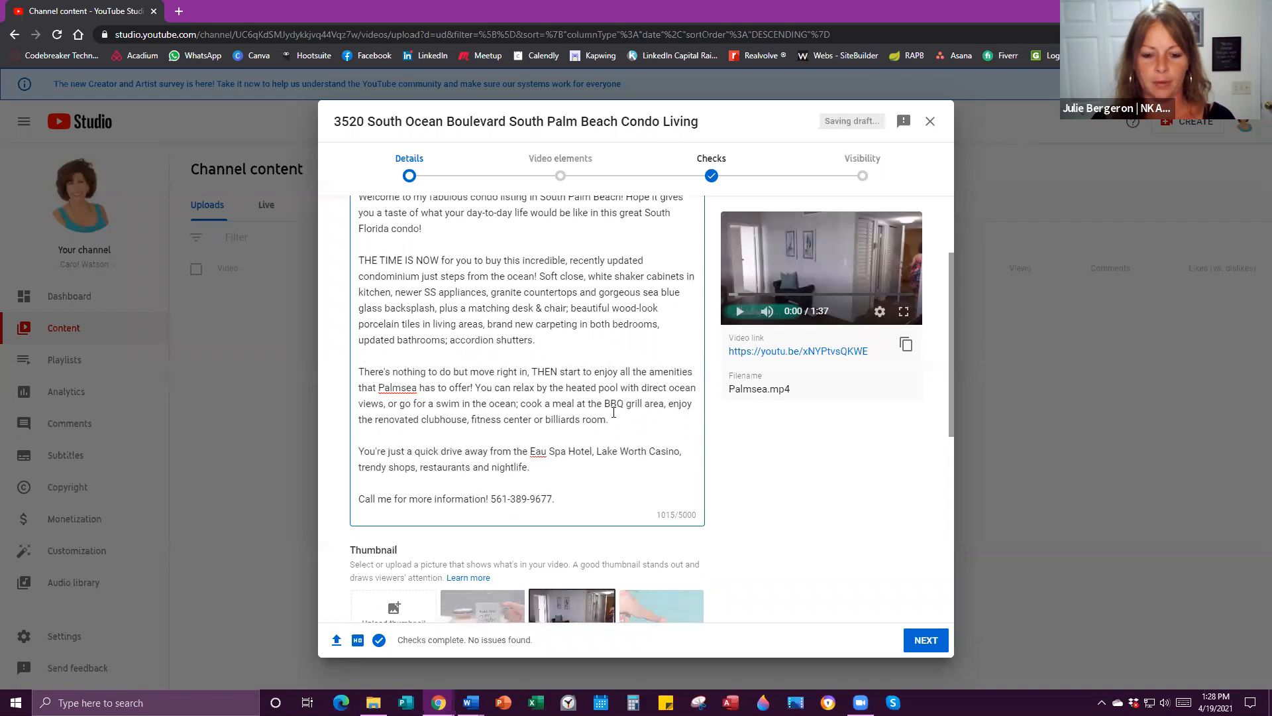
pyautogui.scroll(2, 496, 427)
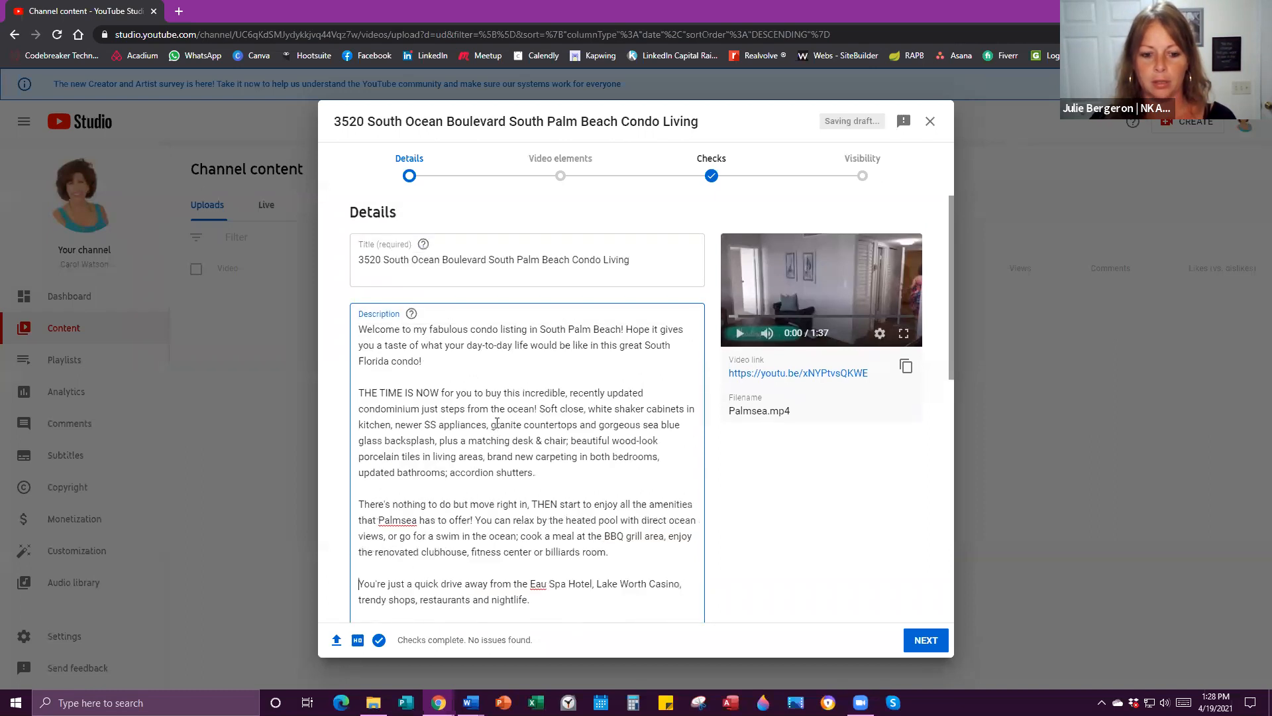
pyautogui.scroll(-6, 498, 423)
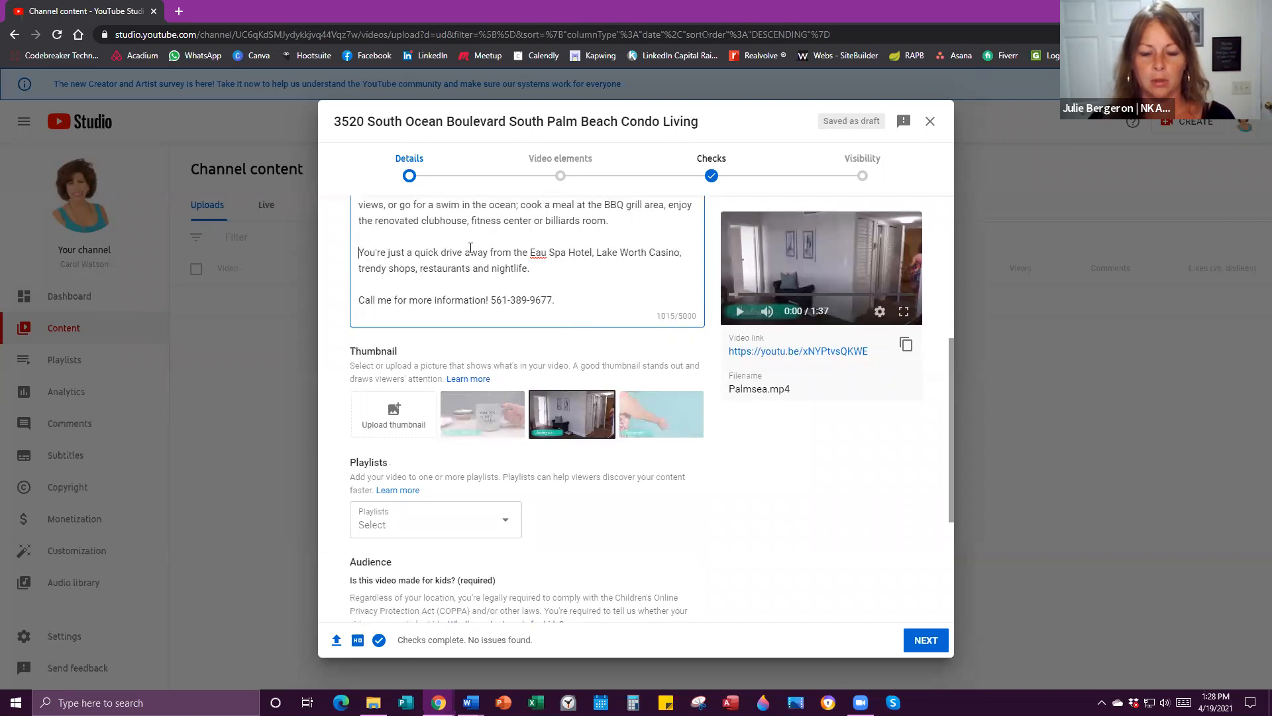
pyautogui.moveTo(464, 253); pyautogui.dragTo(668, 259)
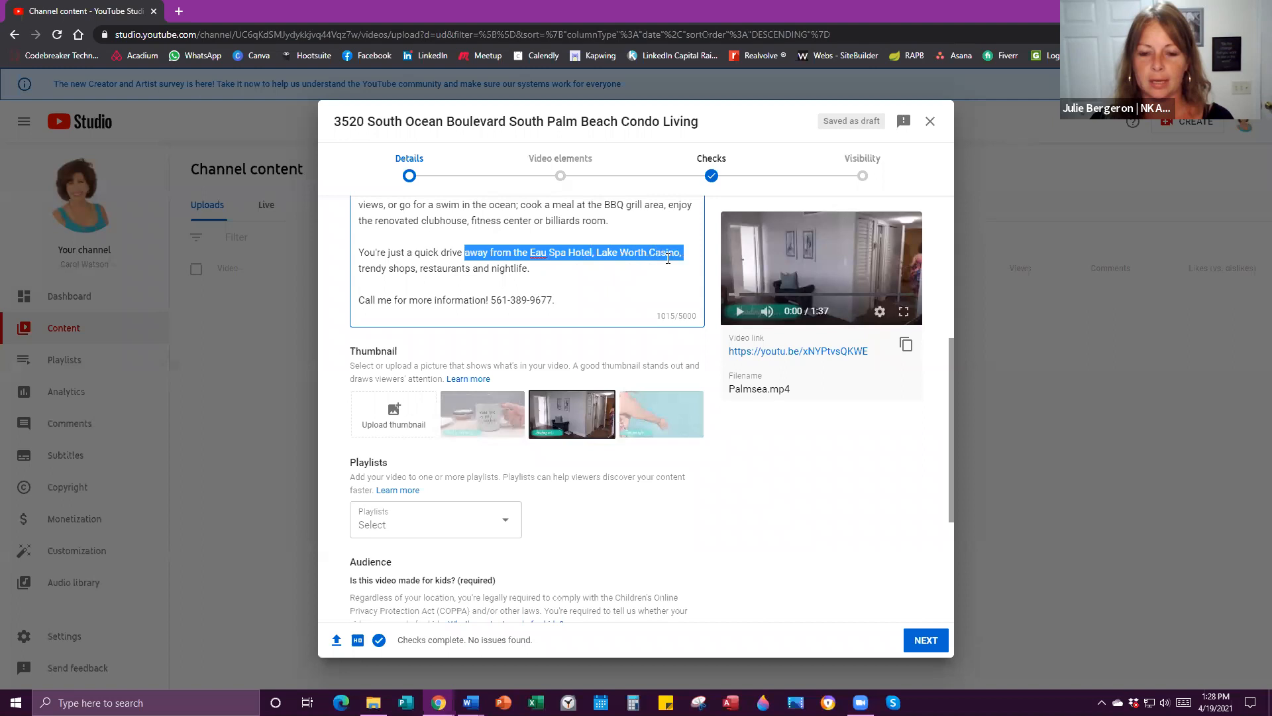
pyautogui.click(530, 253)
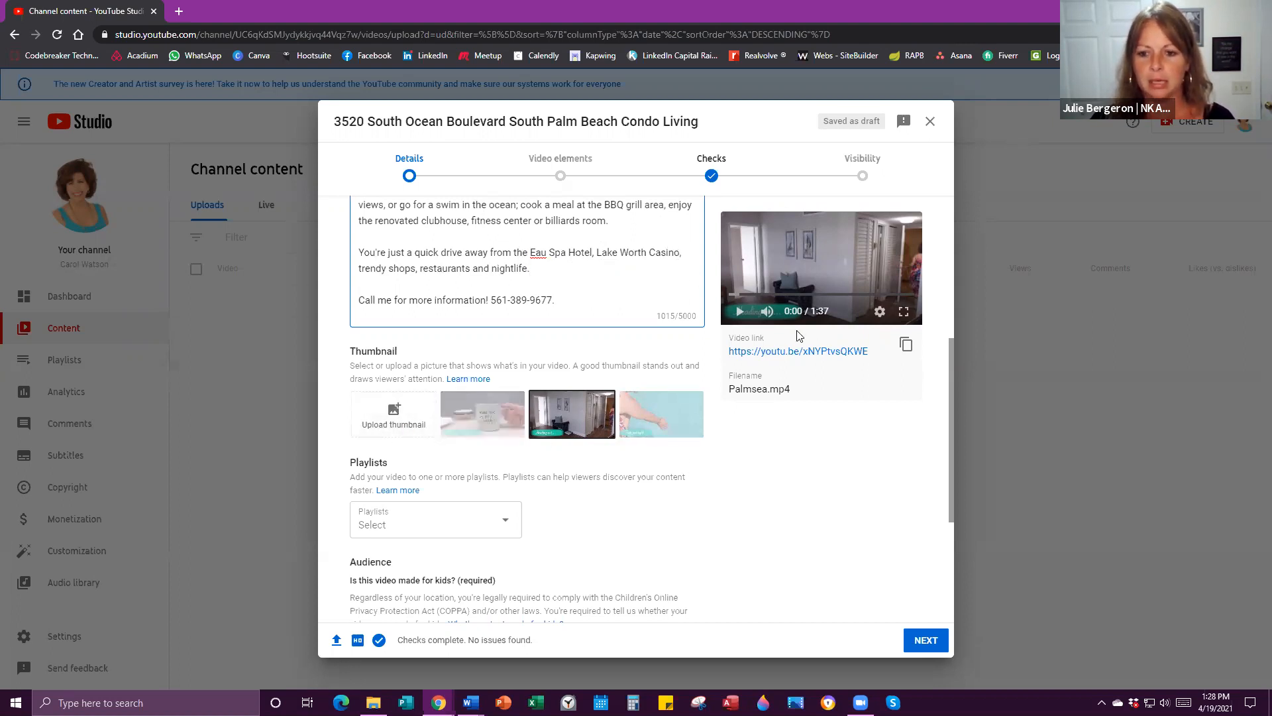
pyautogui.scroll(5, 607, 289)
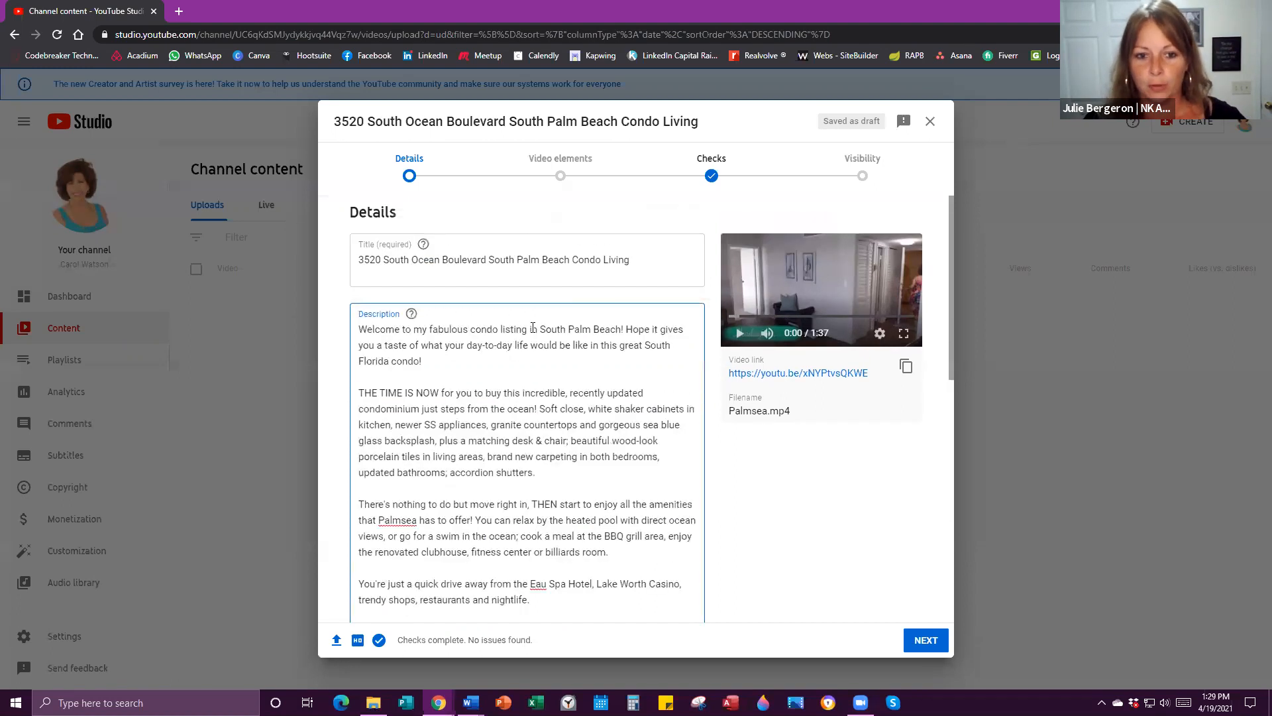
pyautogui.scroll(-3, 571, 353)
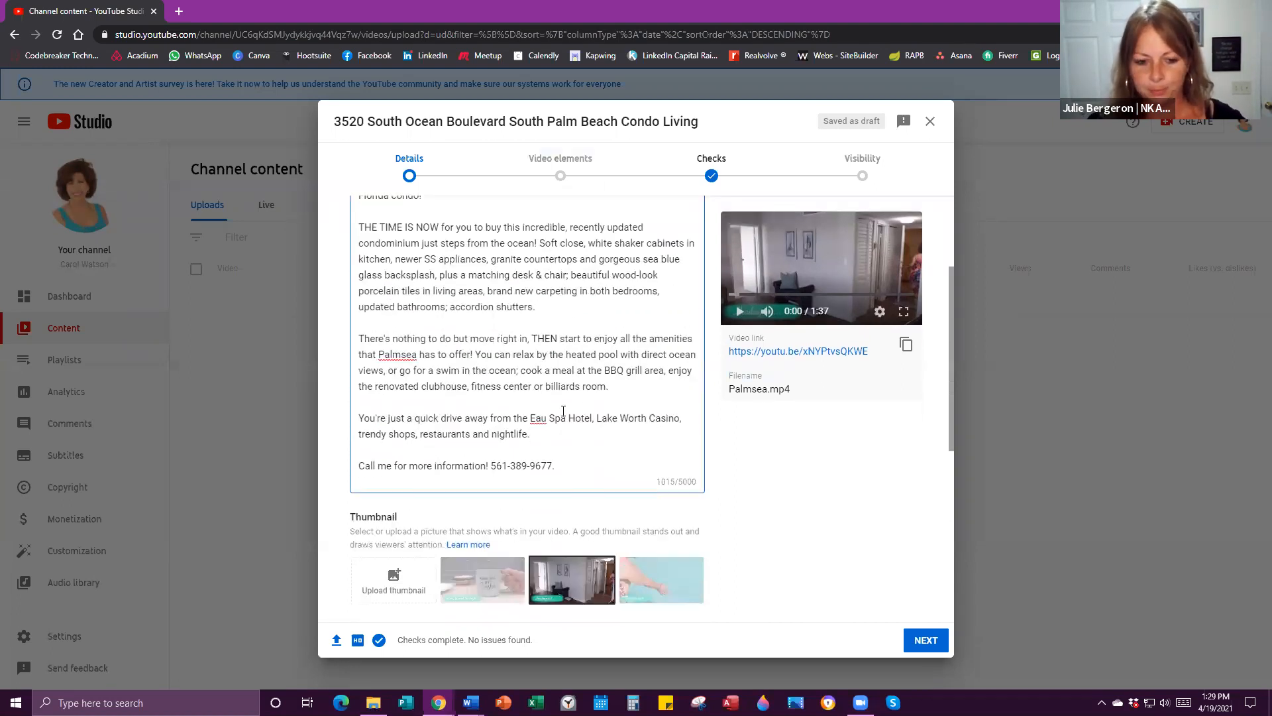
pyautogui.scroll(-3, 564, 411)
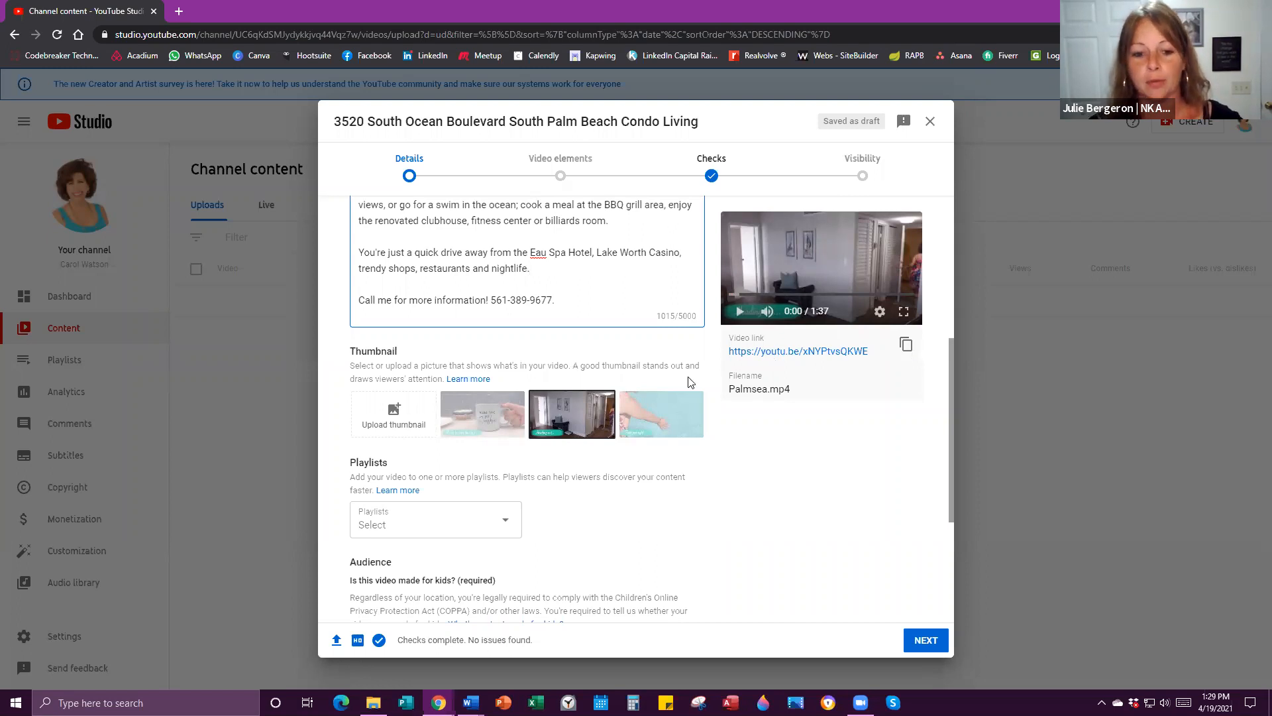
pyautogui.click(470, 414)
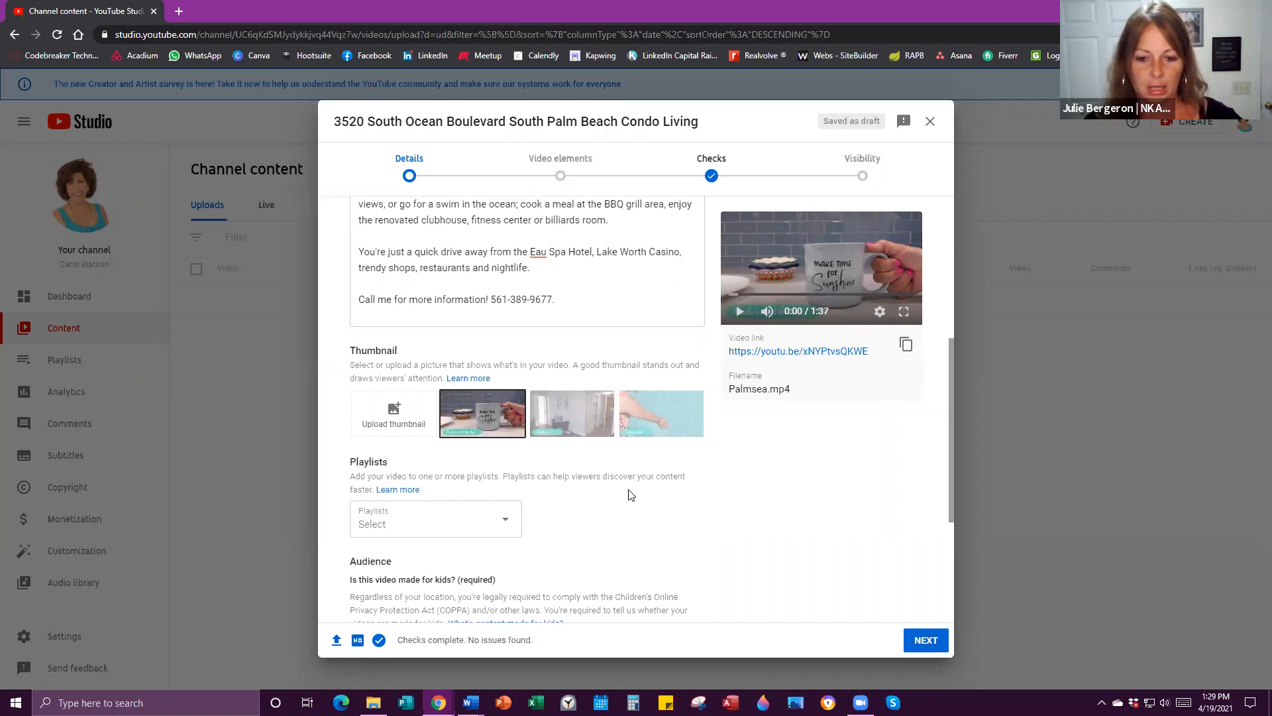
pyautogui.scroll(-2, 802, 255)
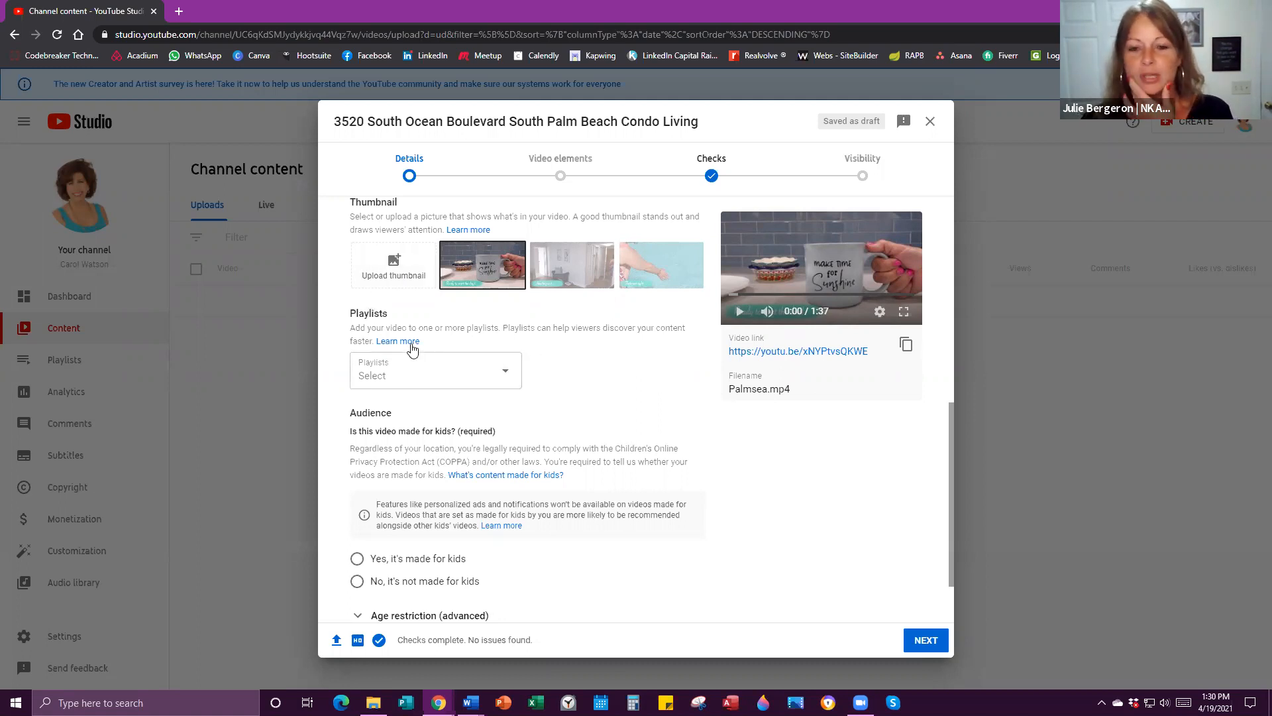
pyautogui.click(511, 378)
pyautogui.click(616, 365)
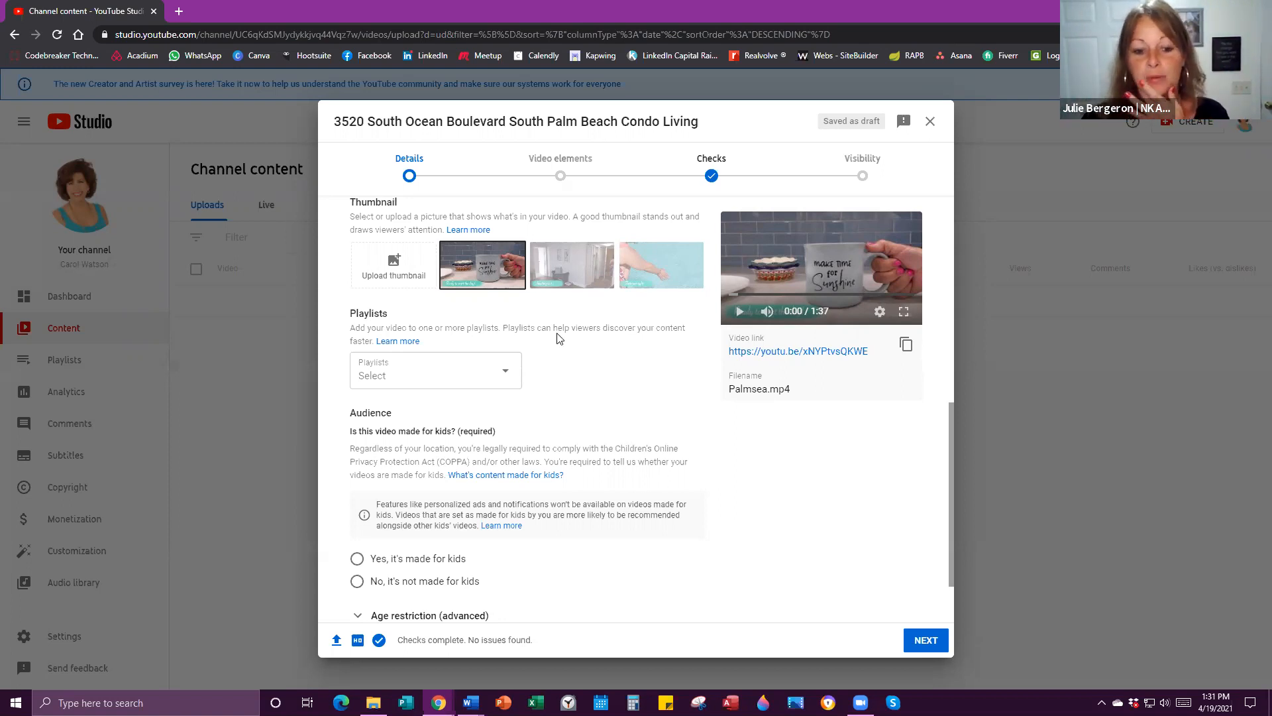
pyautogui.scroll(-2, 521, 371)
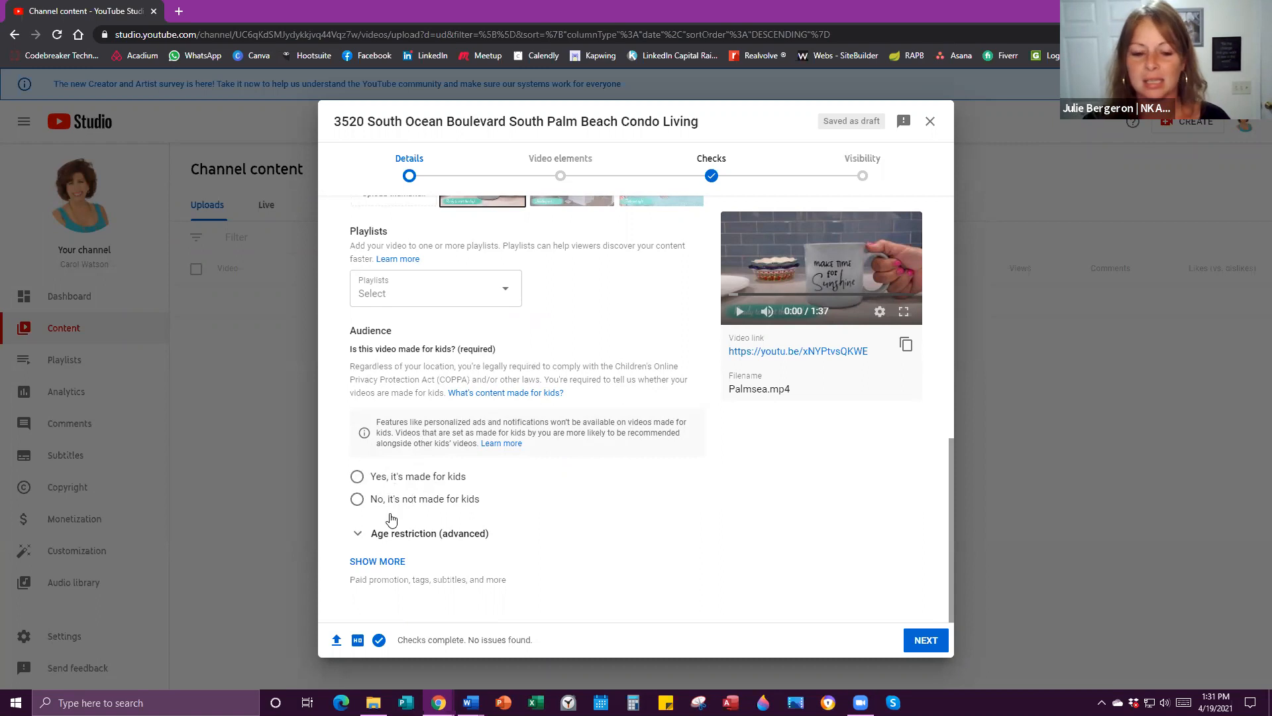
# Mark the video 'No, it's not made for kids' and show more settings down to the Tags box.
pyautogui.click(357, 500)
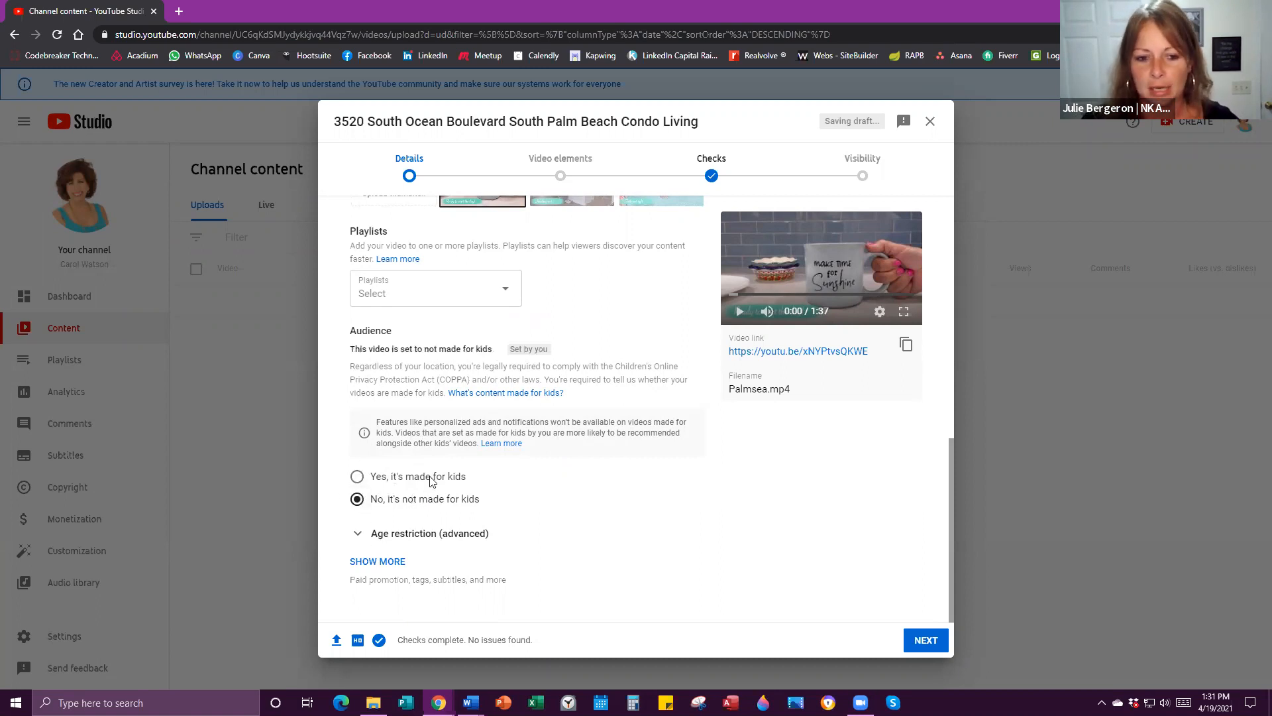
pyautogui.click(378, 562)
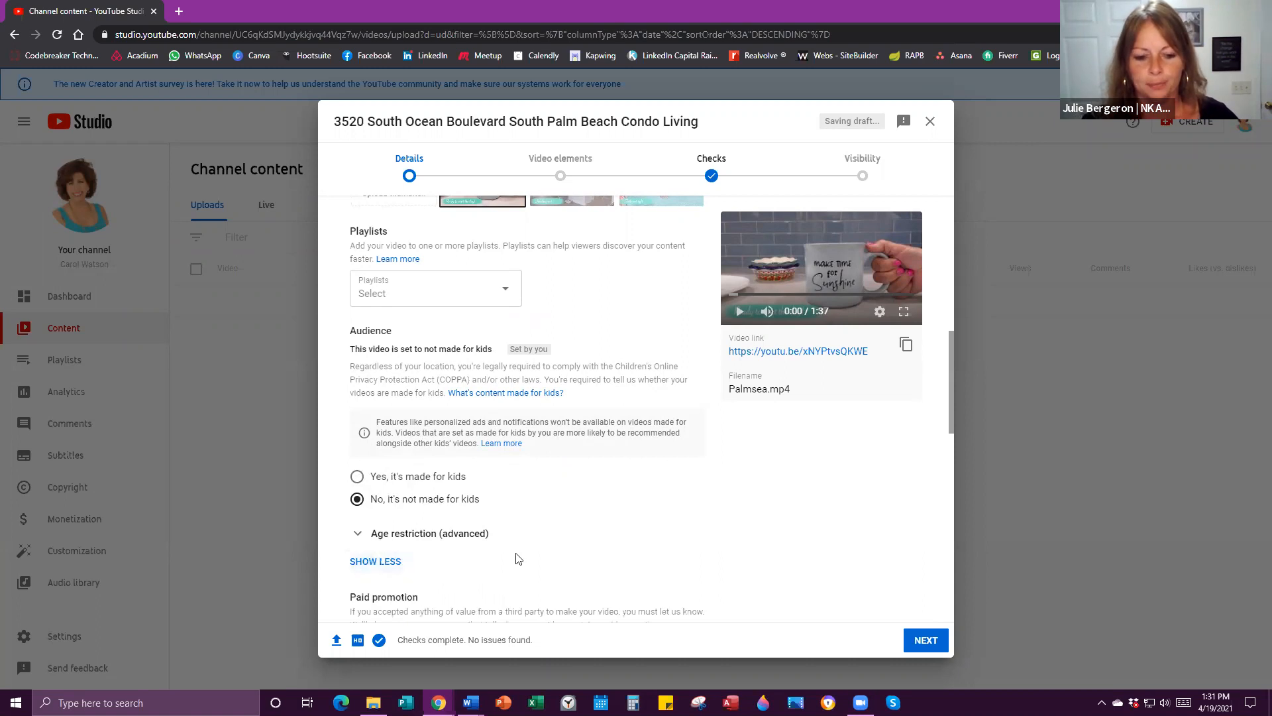
pyautogui.scroll(-2, 521, 557)
pyautogui.scroll(-2, 400, 437)
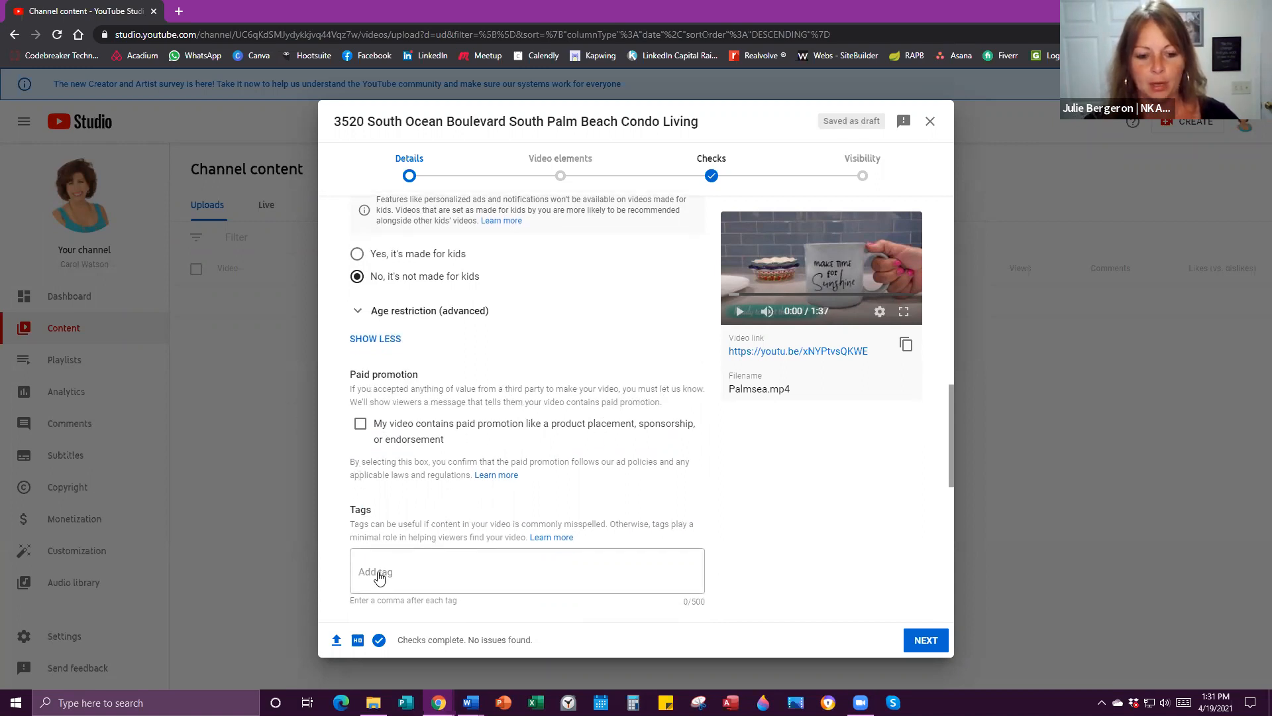
pyautogui.scroll(-2, 375, 575)
pyautogui.click(381, 478)
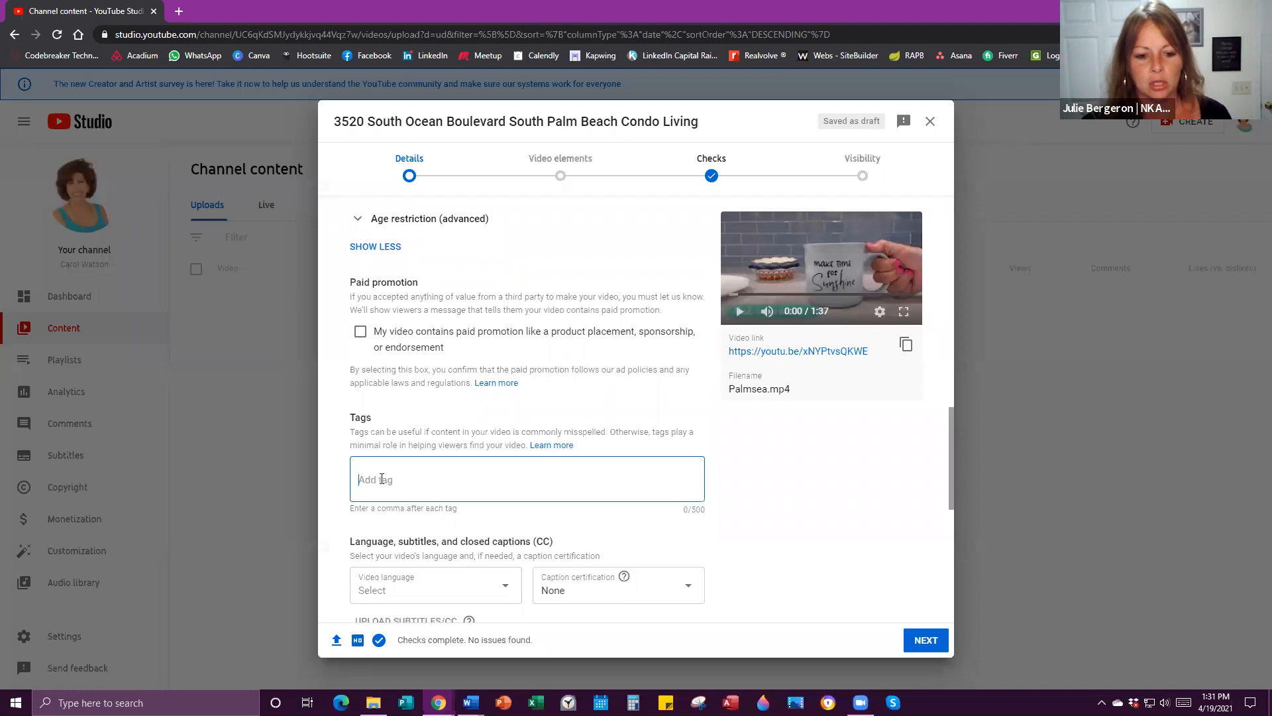
# Add the tags #southfloridacondos, #Condosforsale, #oceanviewcondos, #palmbeachcountycondosforsale, #palmbeachcountycondos, #palmseacondos.
pyautogui.write('#sou')
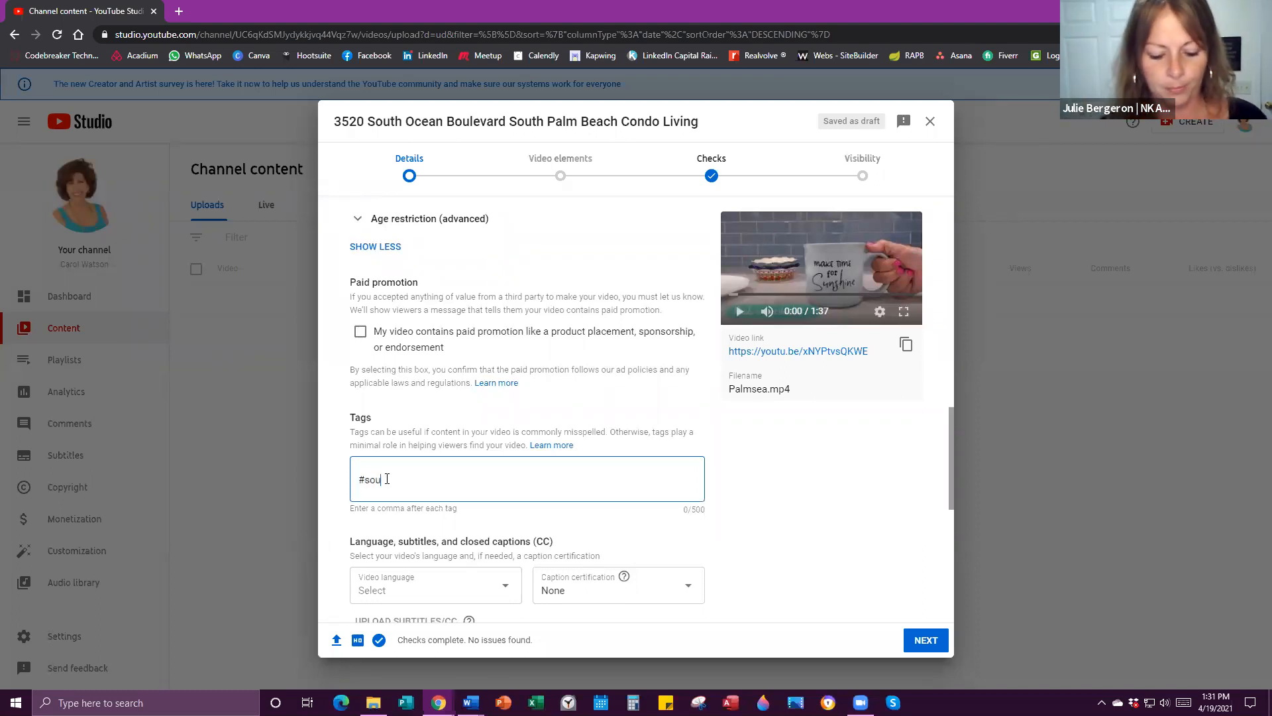
pyautogui.write('thfloridaco')
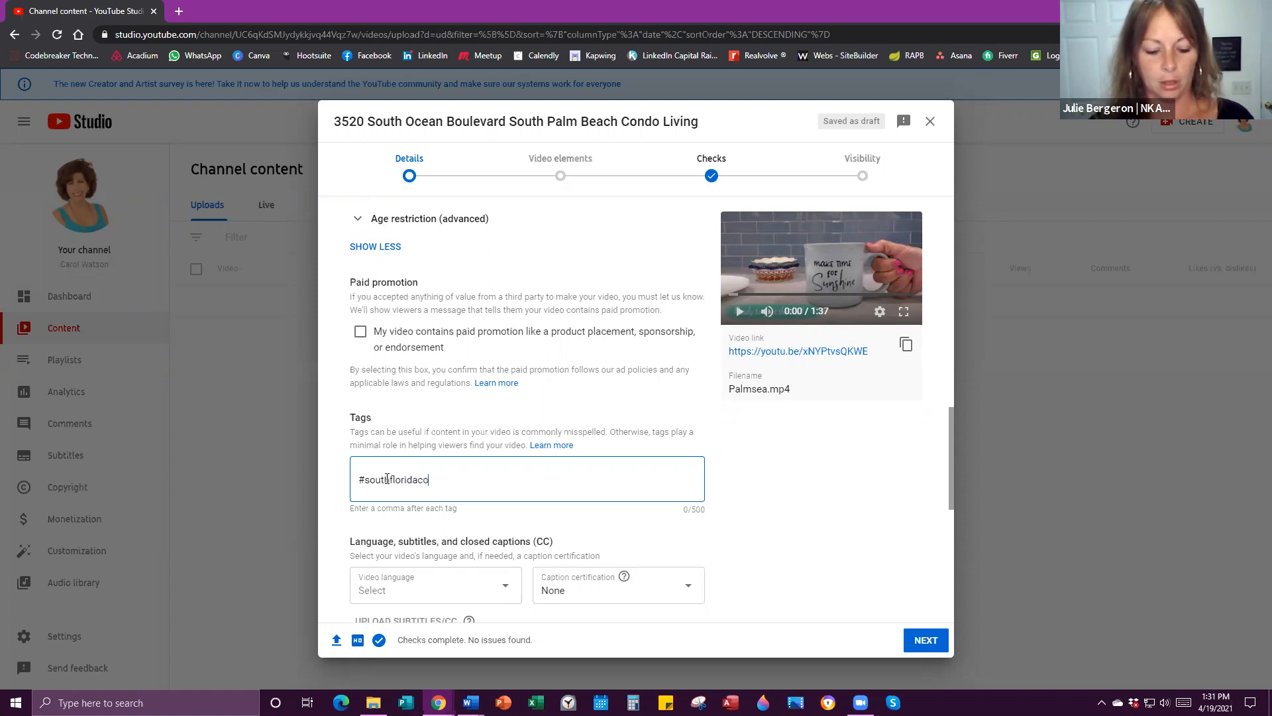
pyautogui.write('ndos')
pyautogui.press('Return')
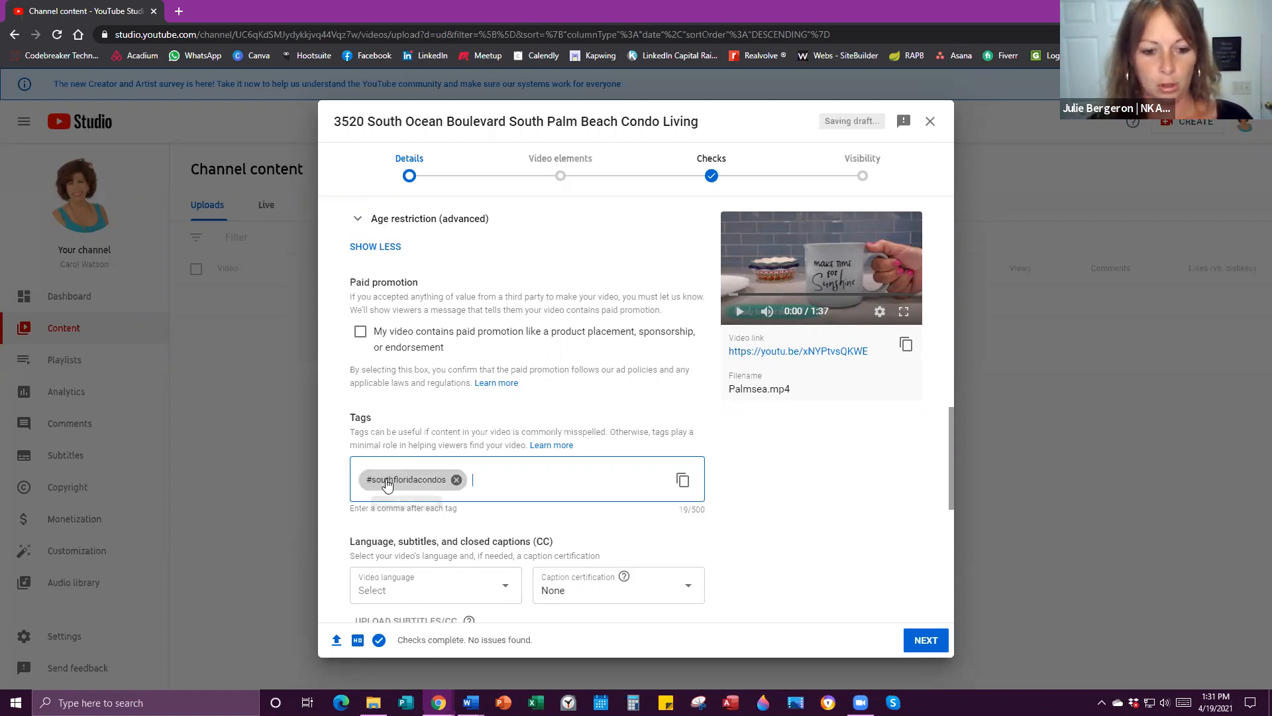
pyautogui.write('#')
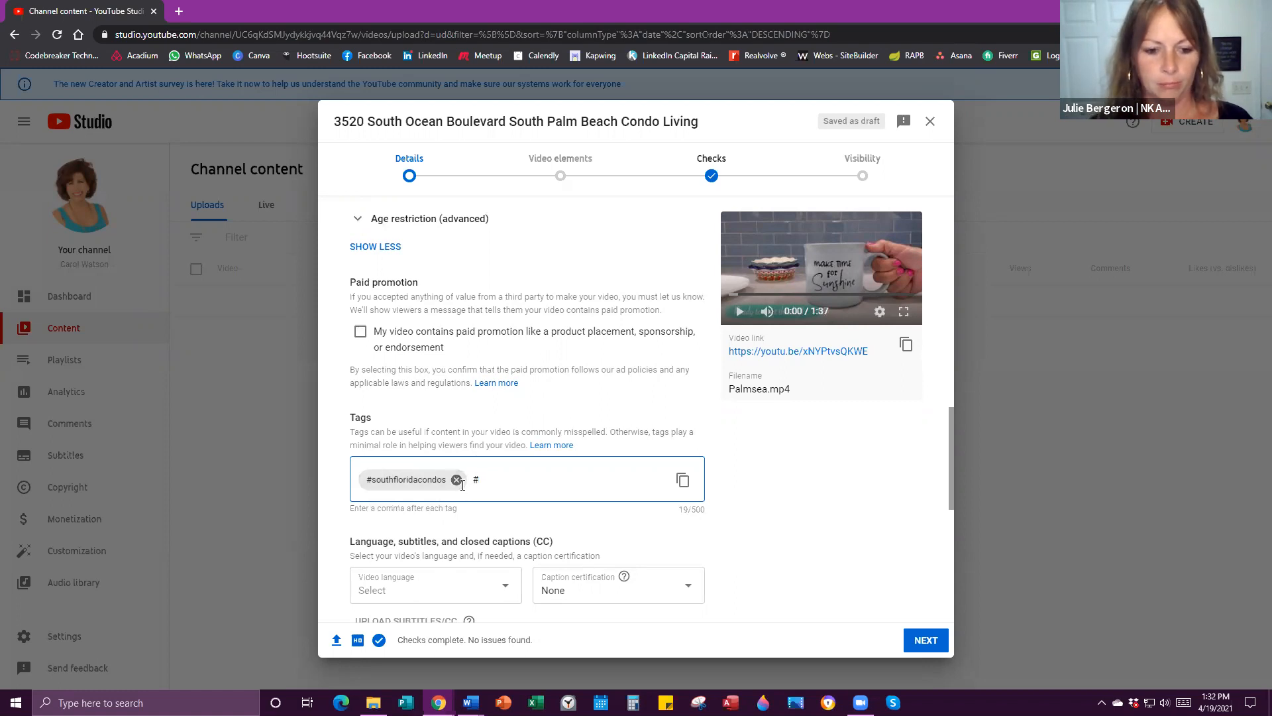
pyautogui.write('Condosforsale')
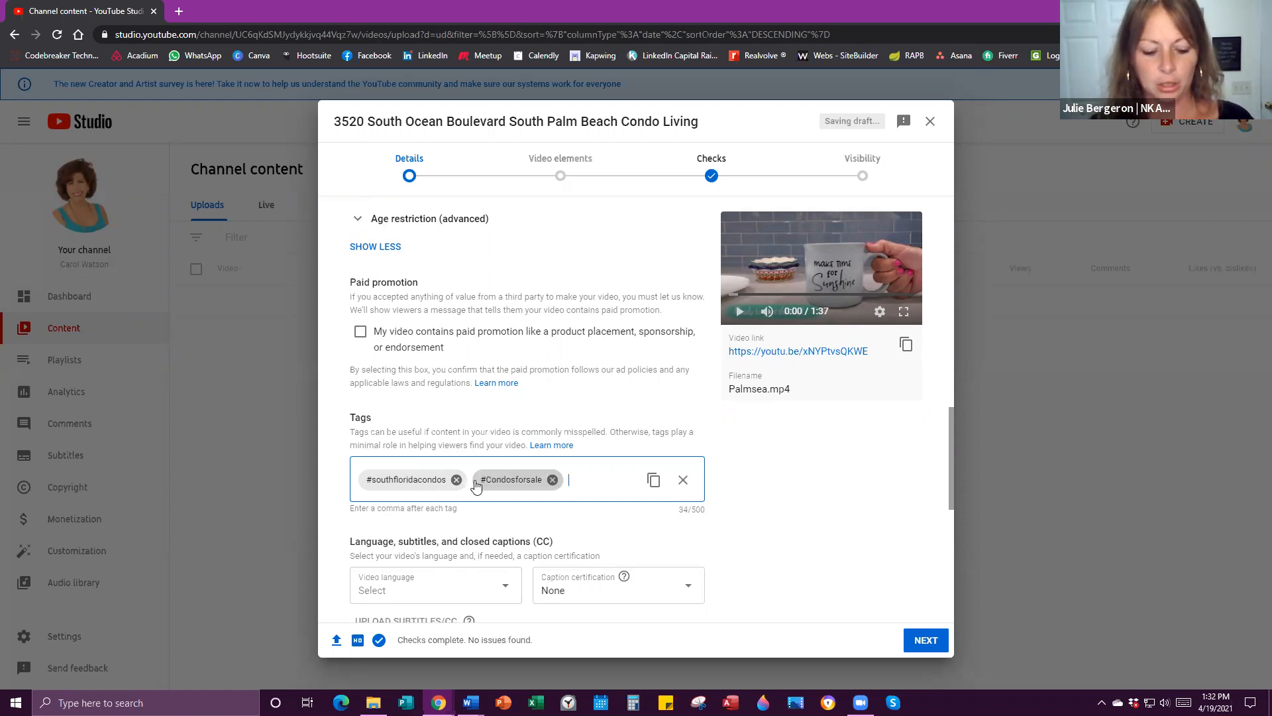
pyautogui.write(',#')
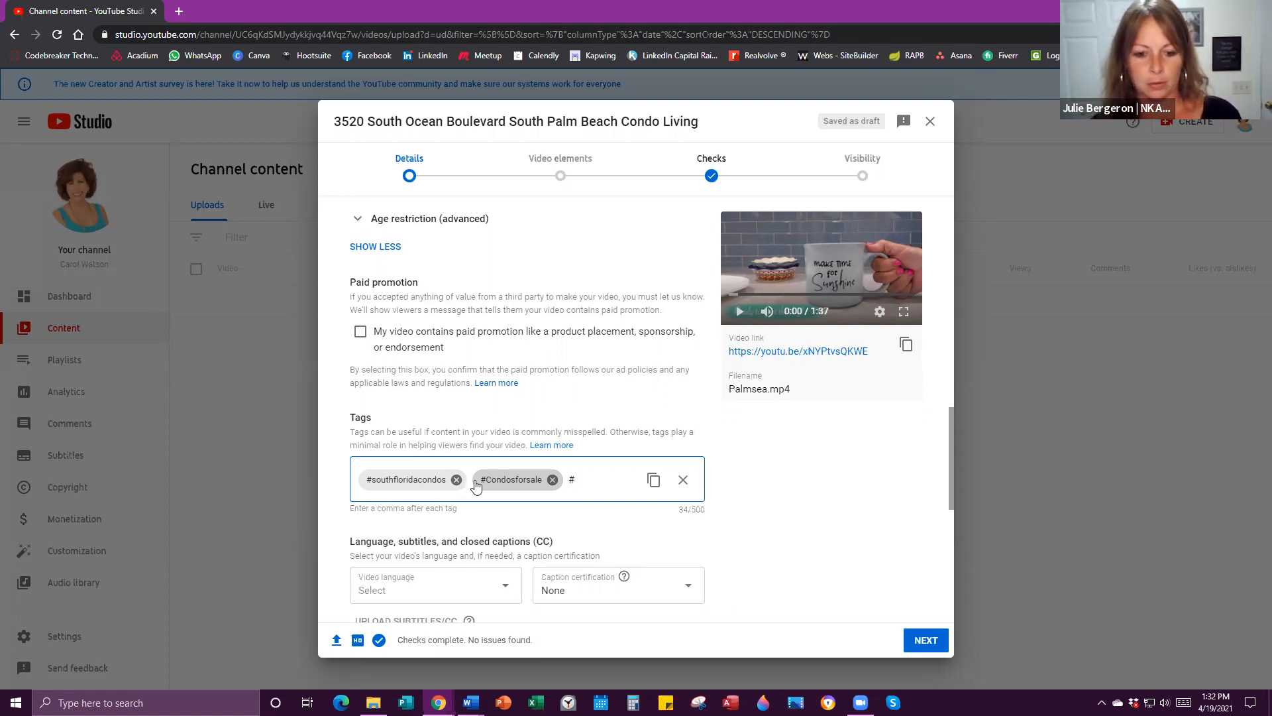
pyautogui.write('ocean')
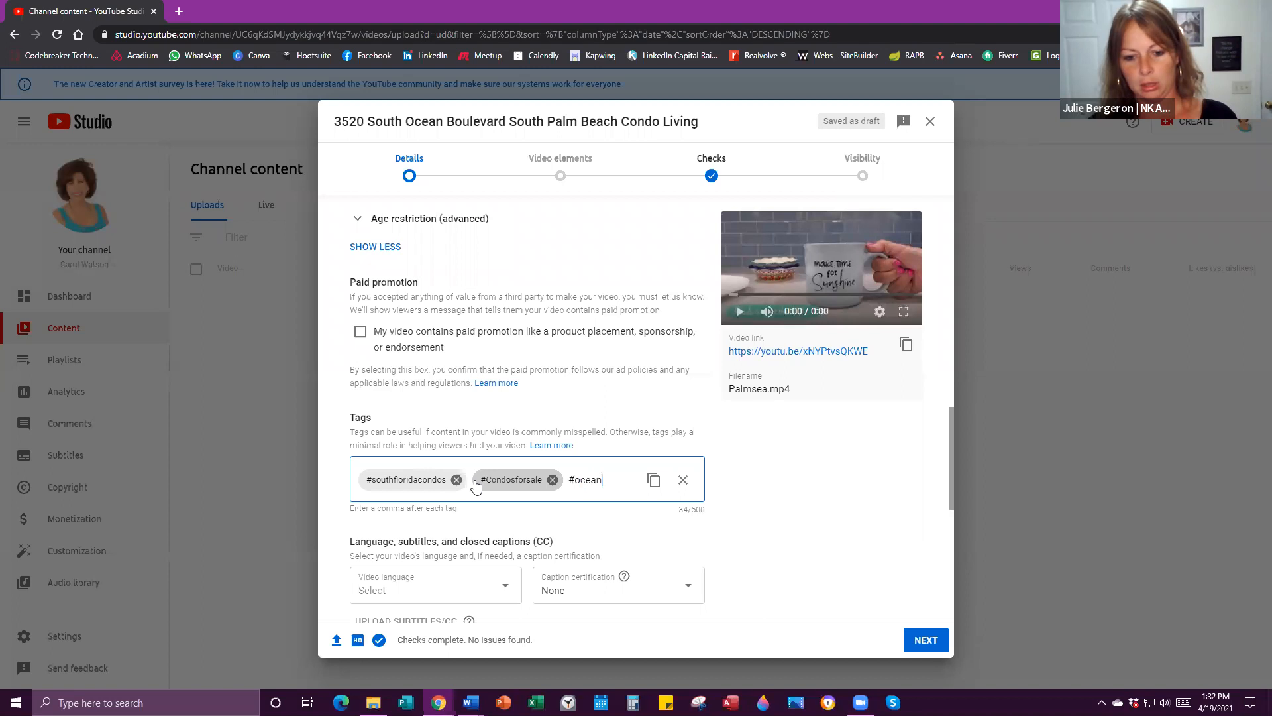
pyautogui.write('viewd')
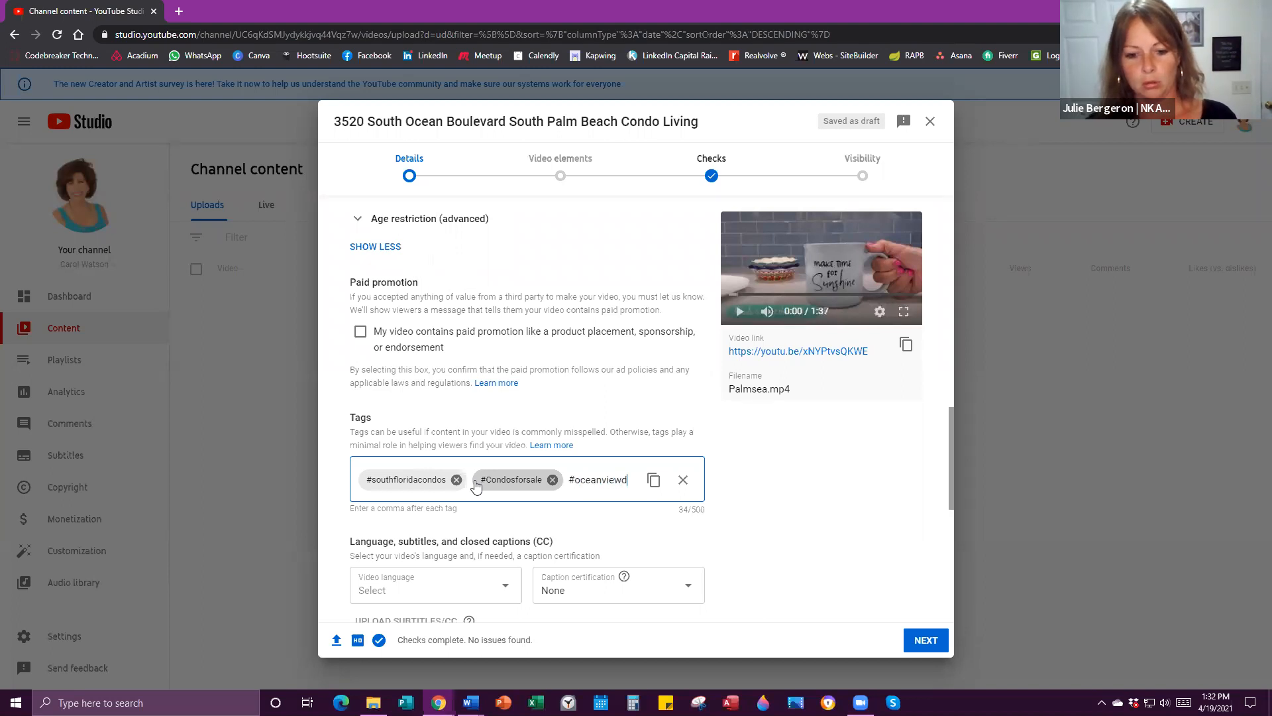
pyautogui.write('ondos,')
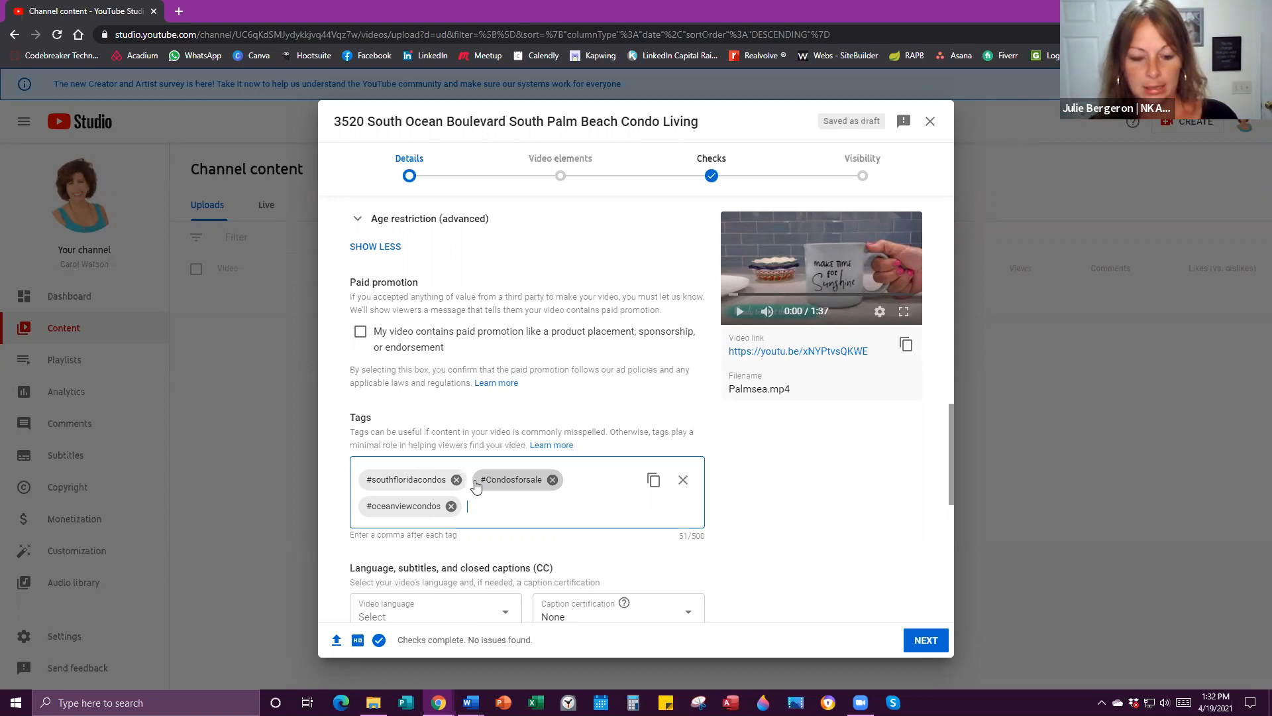
pyautogui.write('#pa')
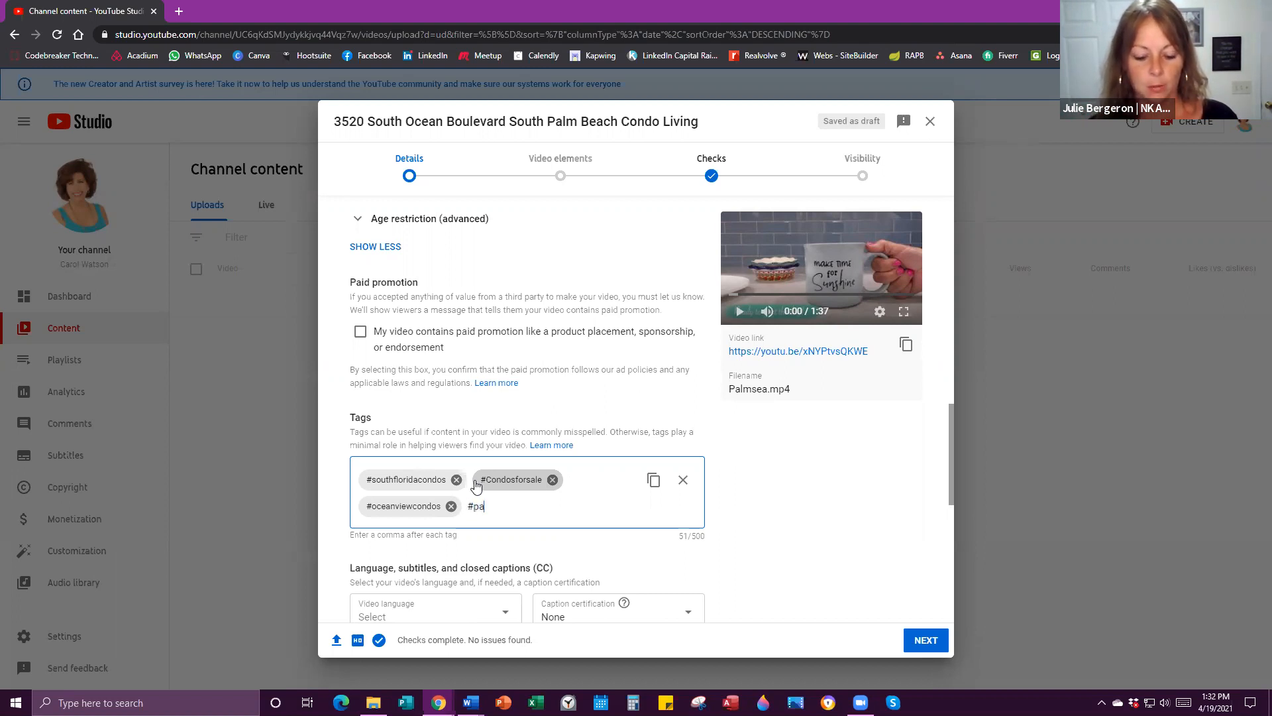
pyautogui.write('lmbeachcounty')
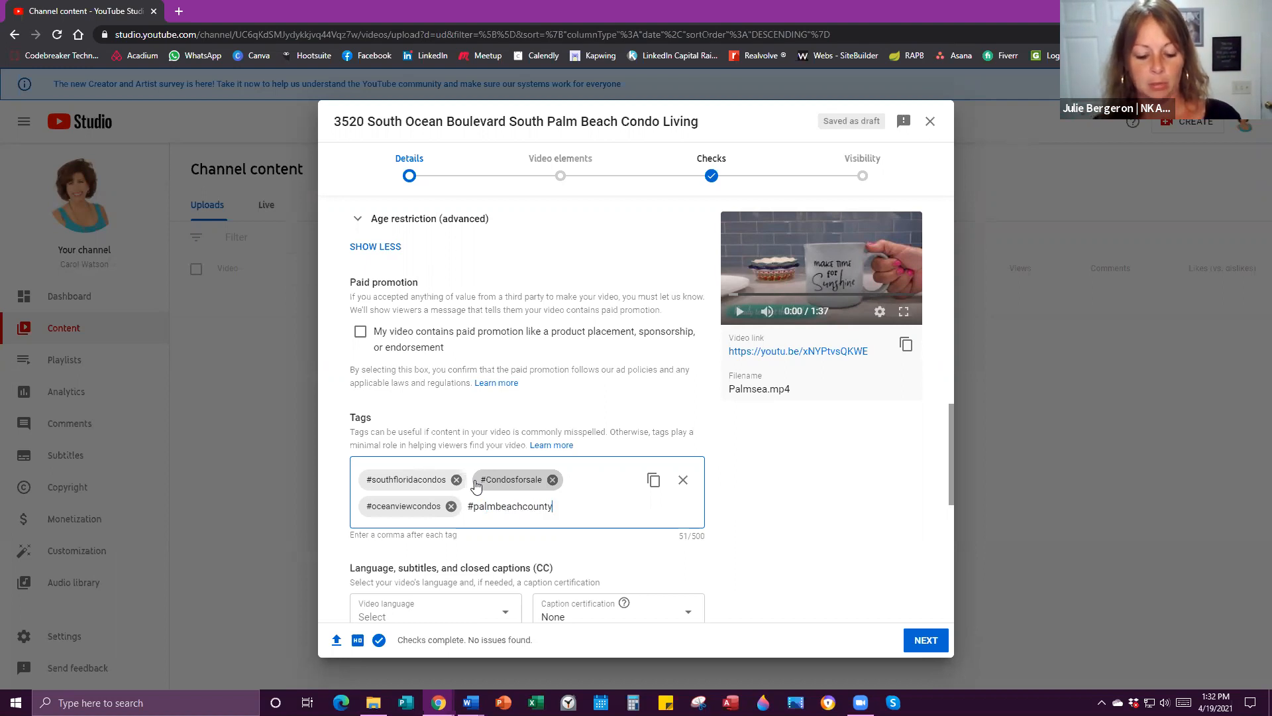
pyautogui.write('condosforsale')
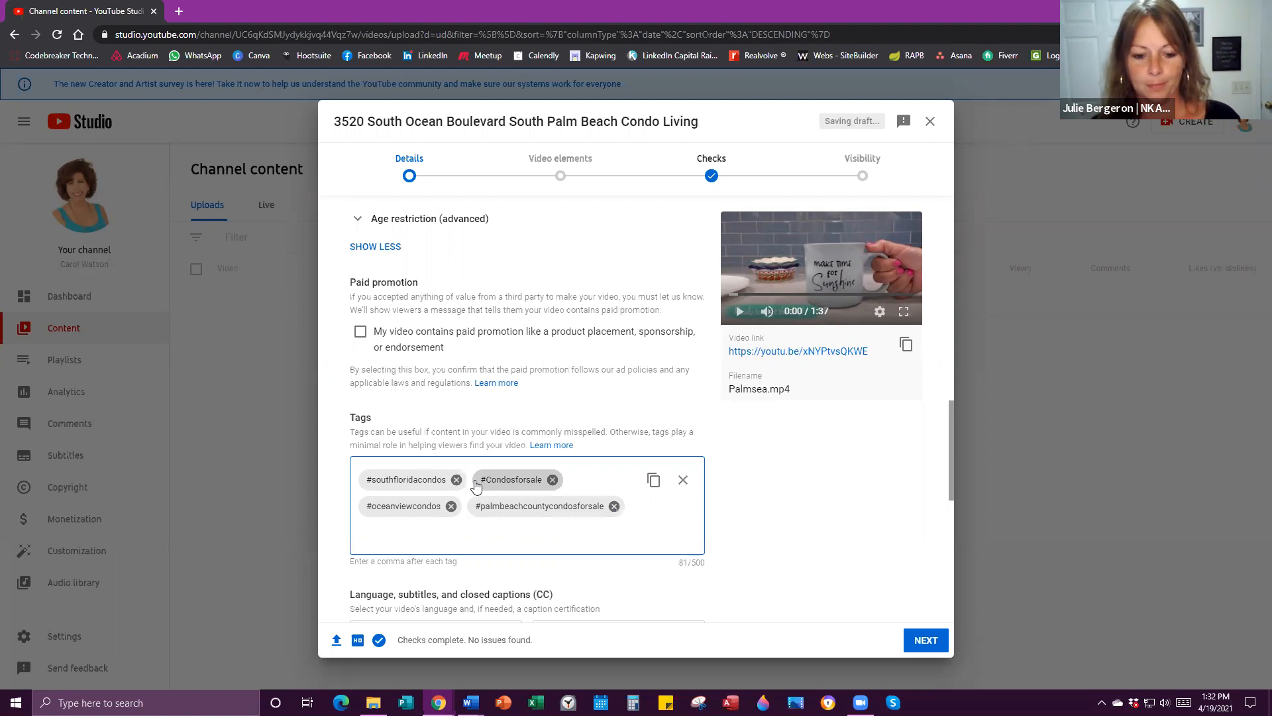
pyautogui.write(',#palm')
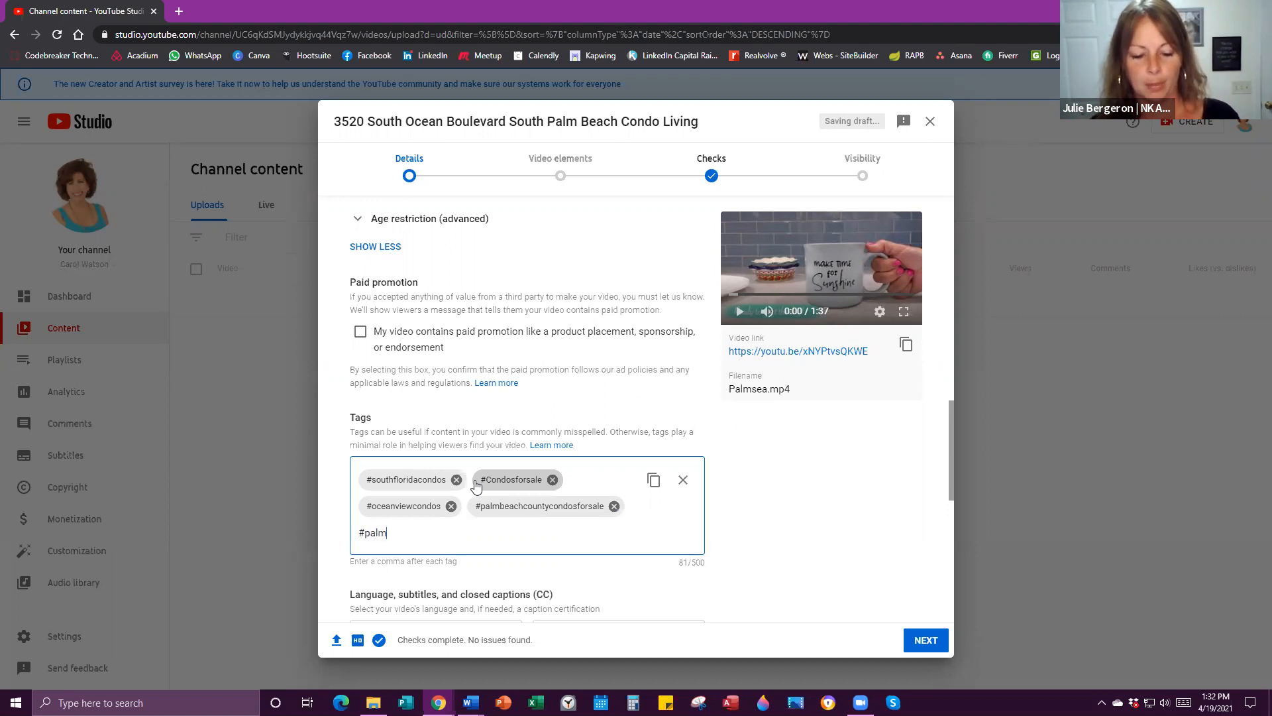
pyautogui.write('beachcounty')
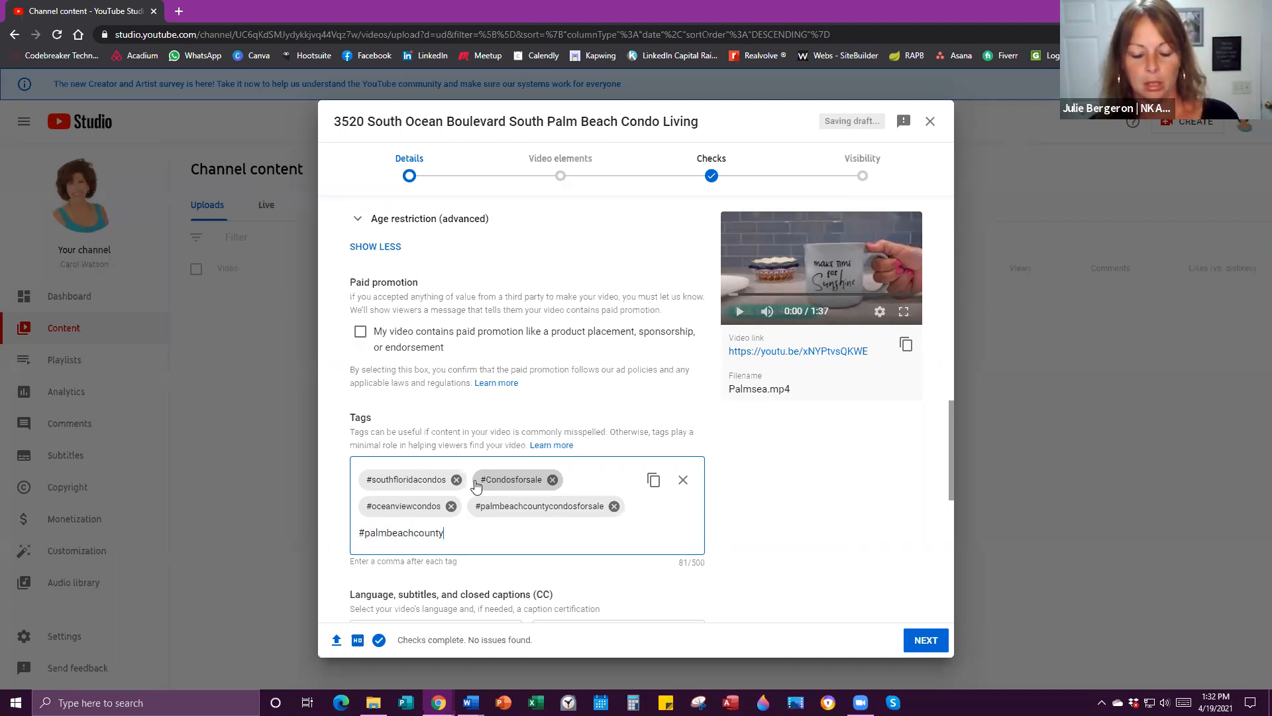
pyautogui.write('condos,')
pyautogui.write('#palmse')
pyautogui.write('a')
pyautogui.write('condos,')
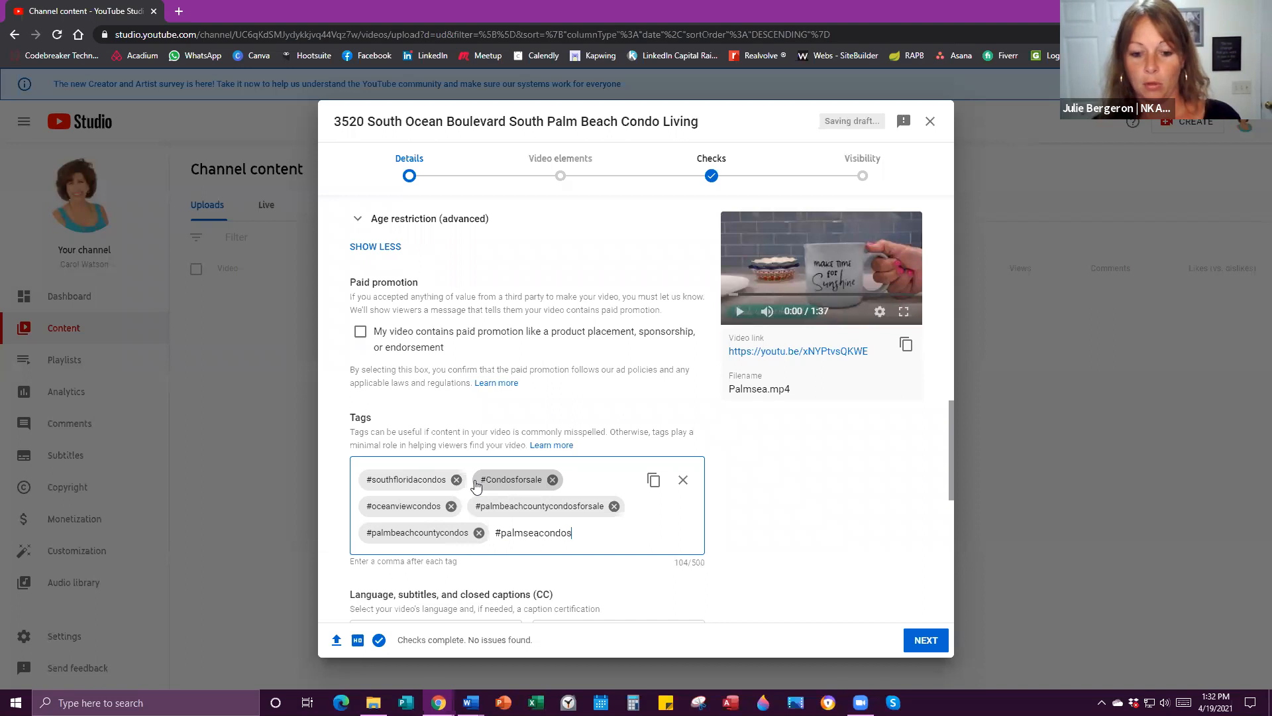
pyautogui.scroll(-2, 464, 488)
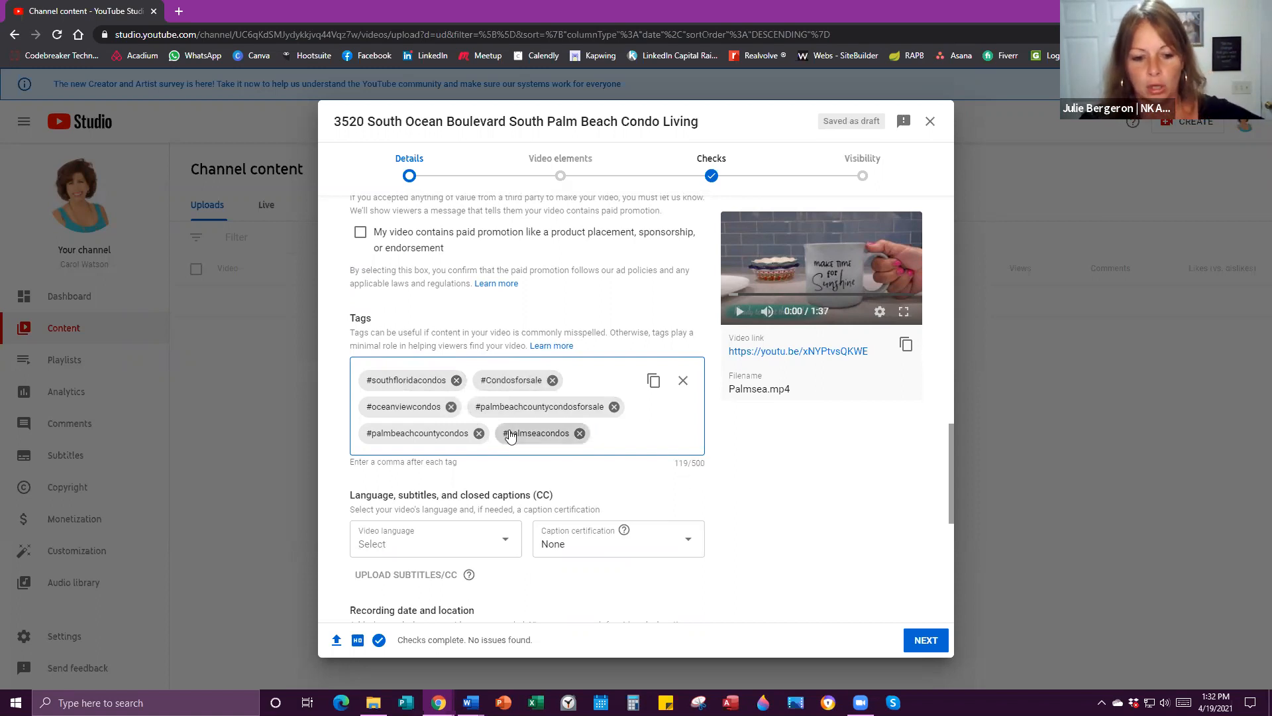
pyautogui.scroll(-2, 500, 427)
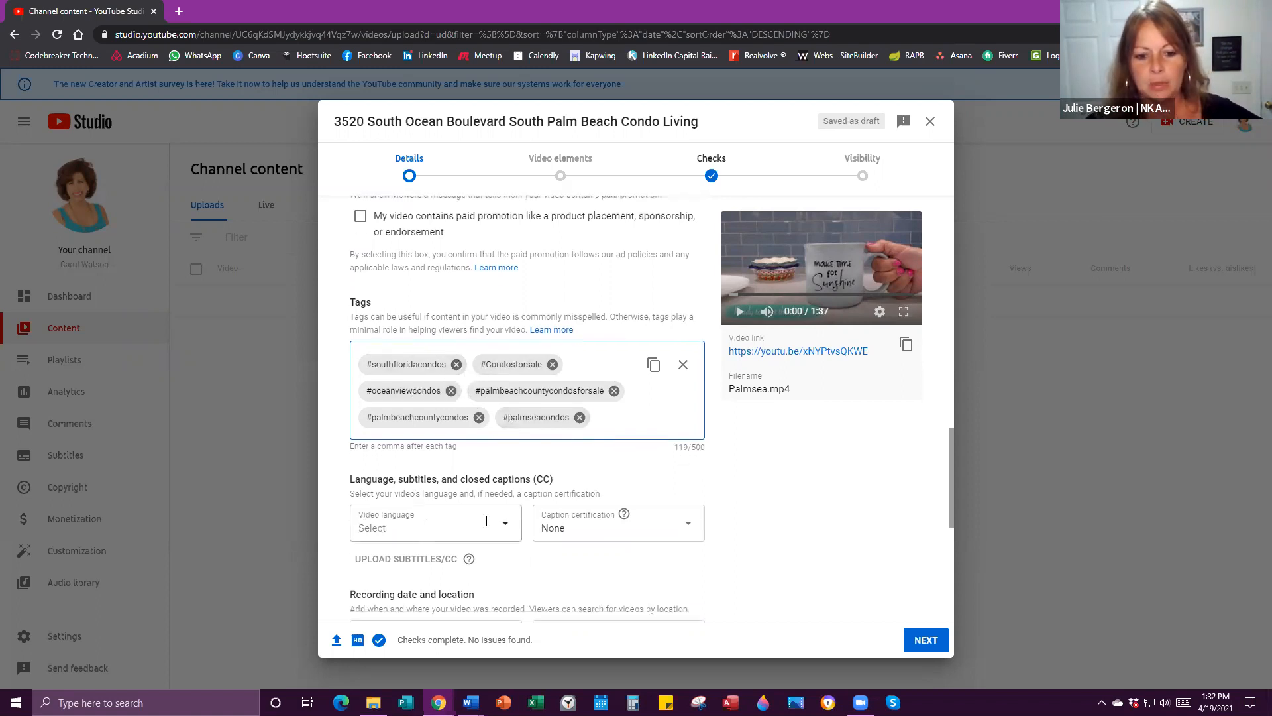
# Set the video language to English.
pyautogui.click(508, 426)
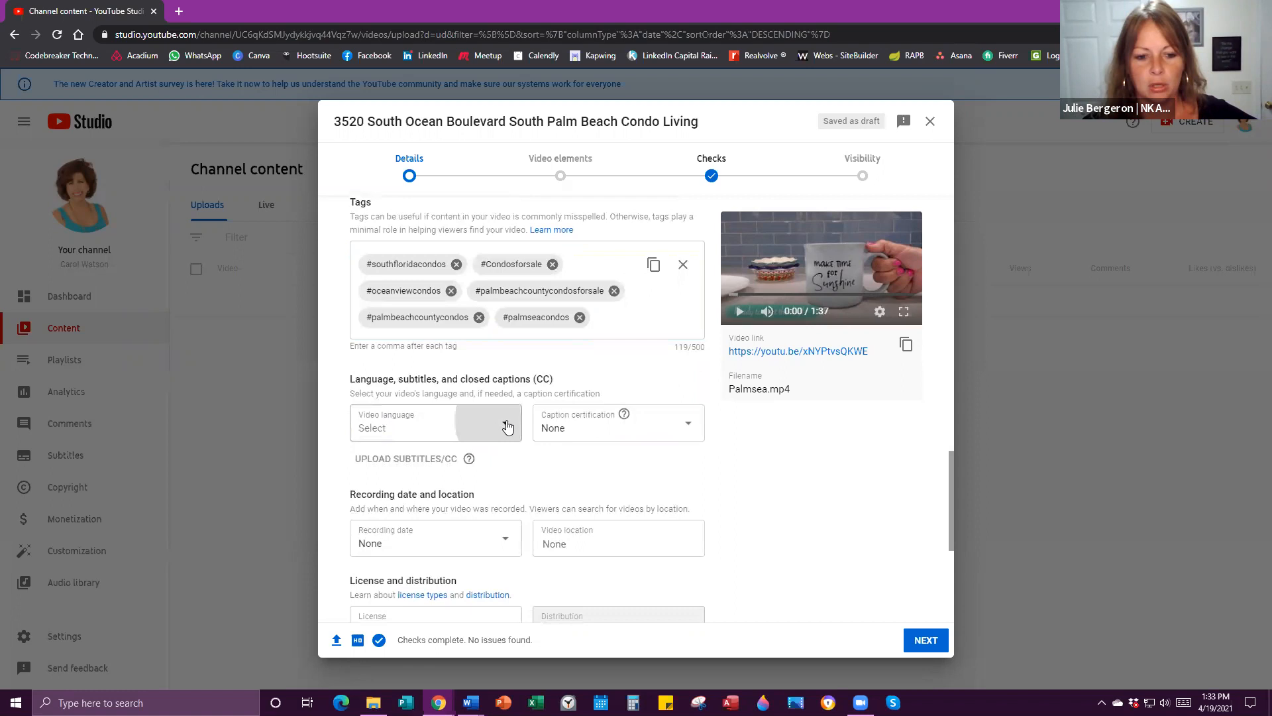
pyautogui.scroll(-3, 393, 363)
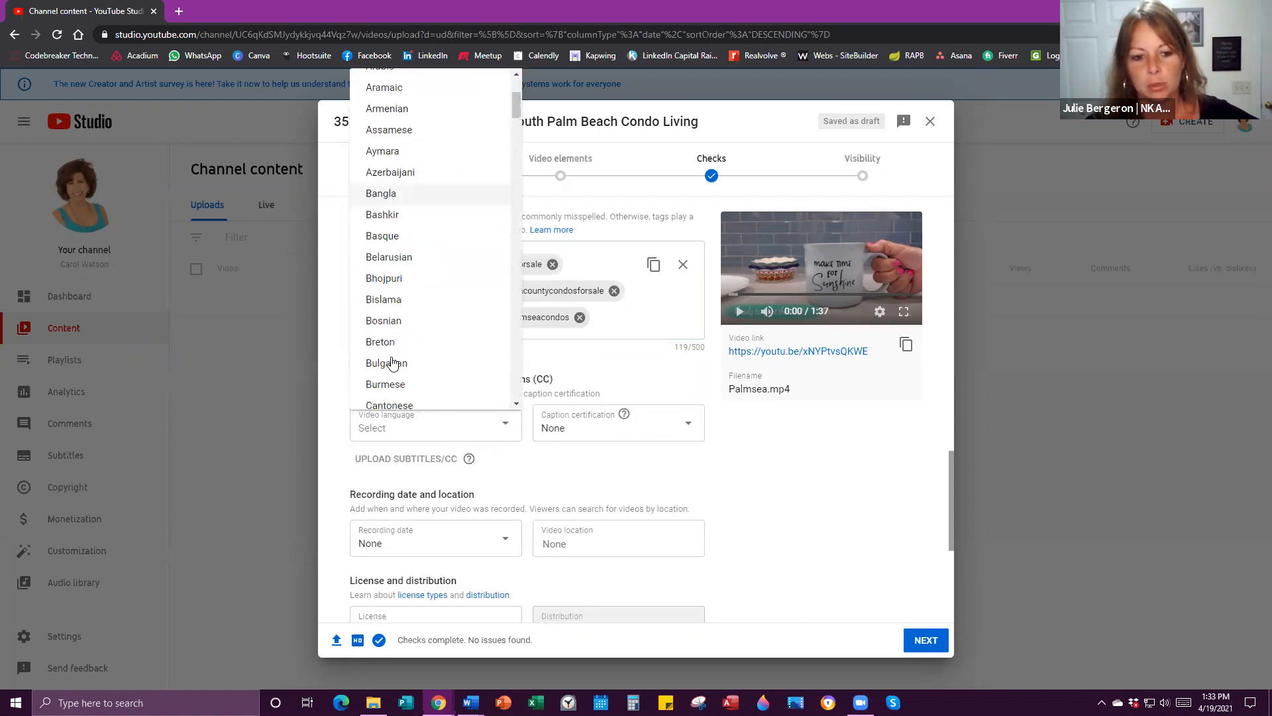
pyautogui.scroll(-10, 391, 361)
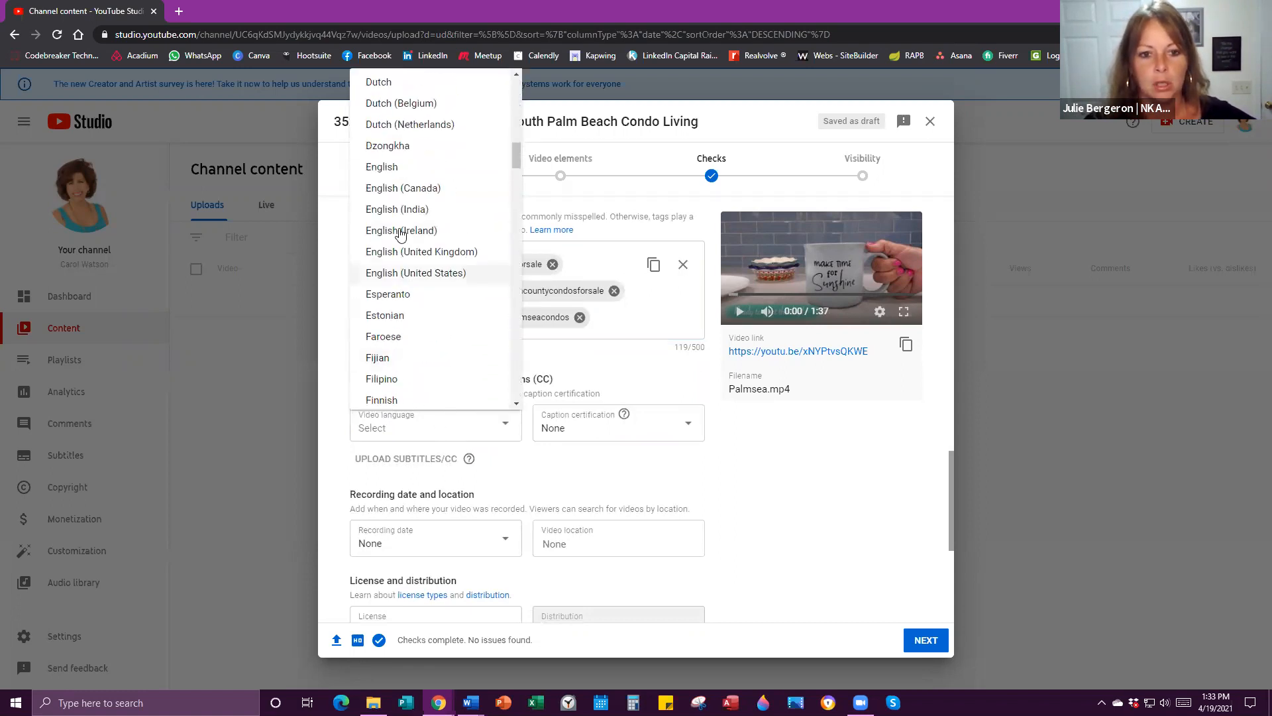
pyautogui.click(383, 166)
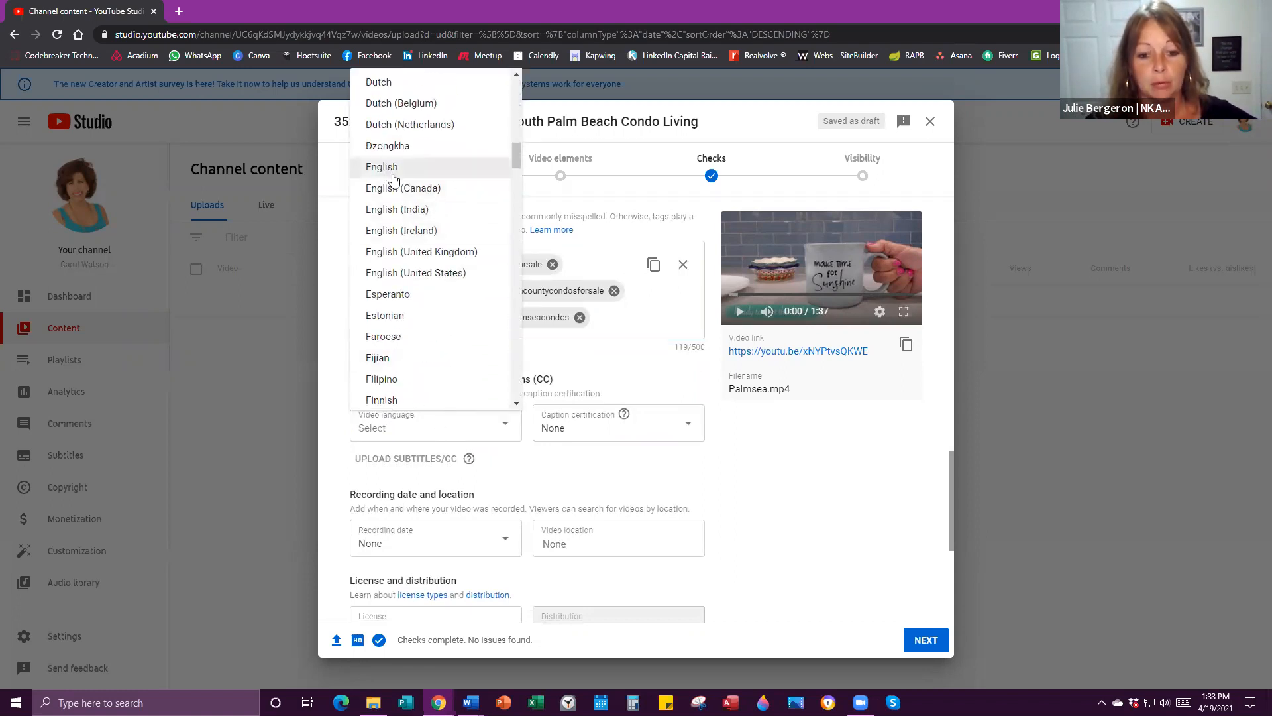
# Keep caption certification at None and bring up the recording date calendar.
pyautogui.click(566, 432)
pyautogui.click(565, 429)
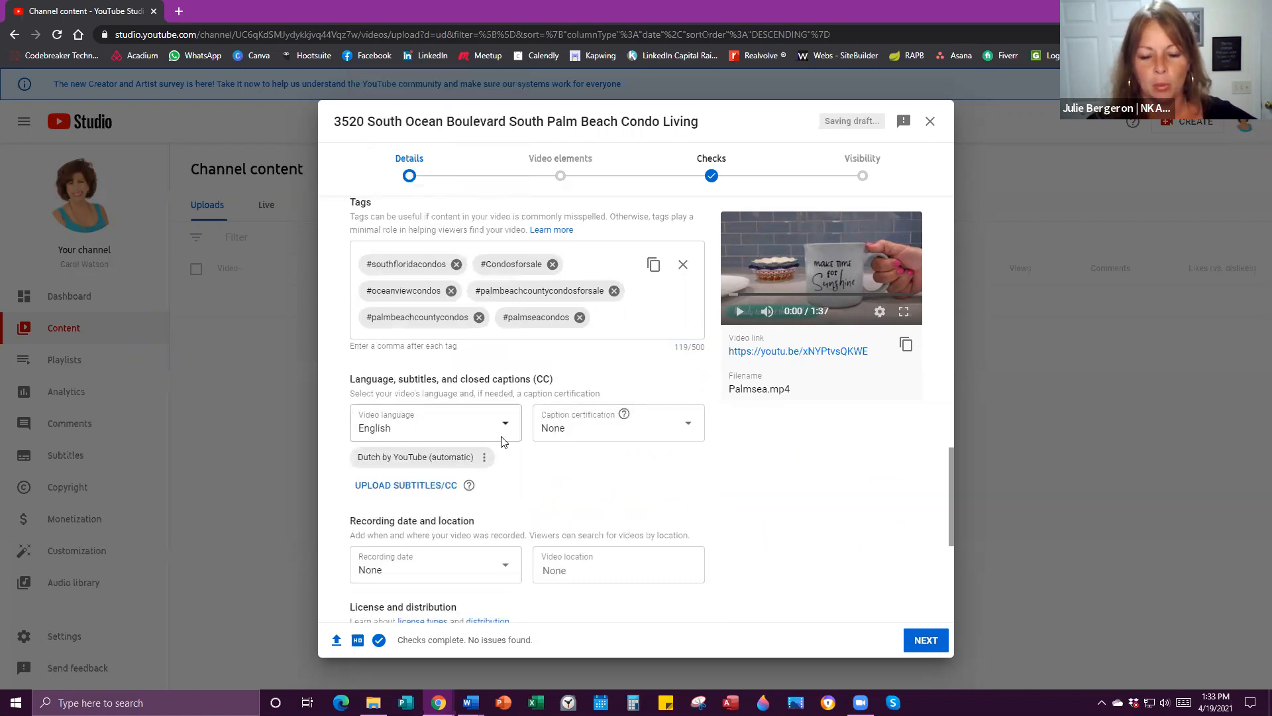
pyautogui.scroll(-3, 557, 451)
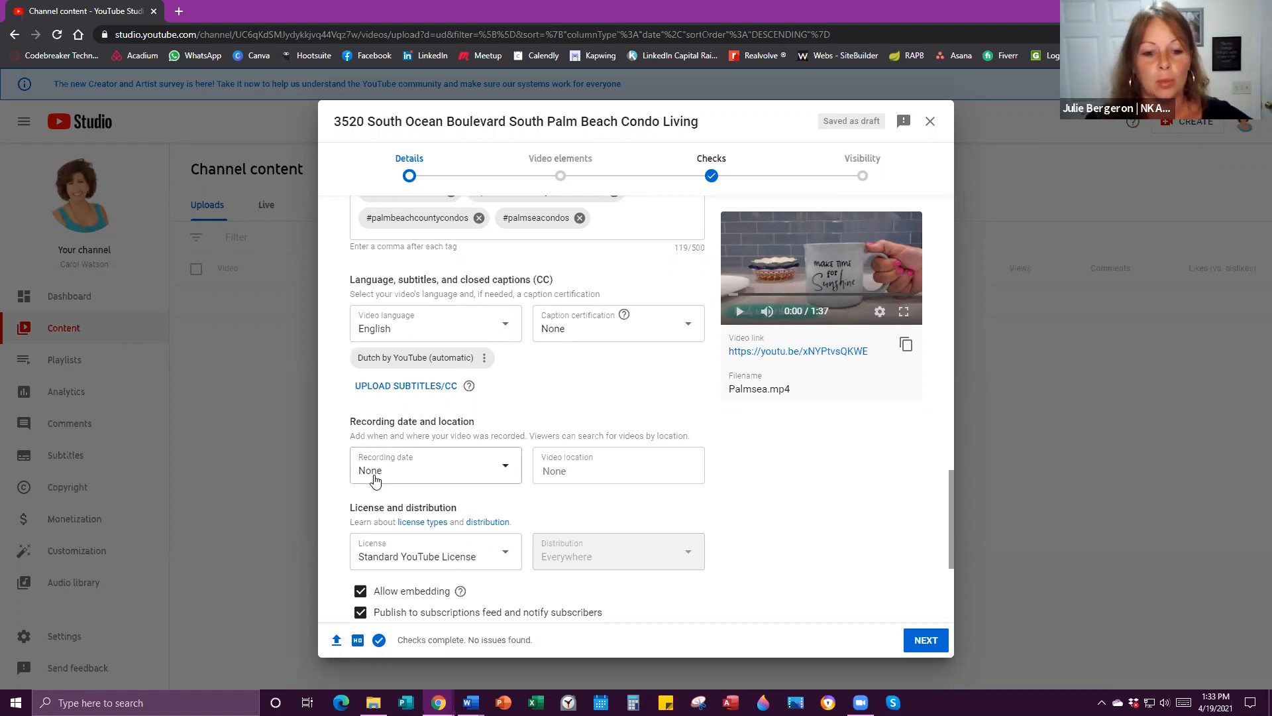
pyautogui.click(509, 469)
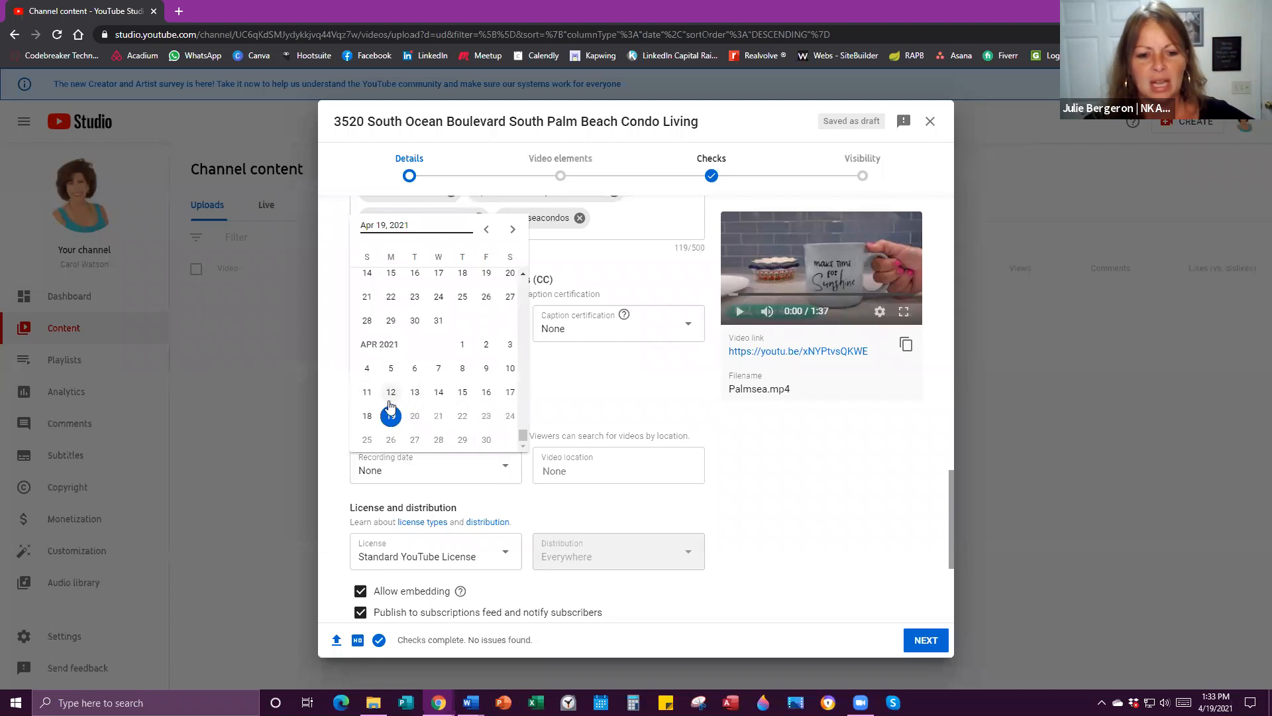
# Set the recording date to Apr 6, 2021 and type 'Palm Beach County' as location without choosing a suggestion.
pyautogui.click(414, 367)
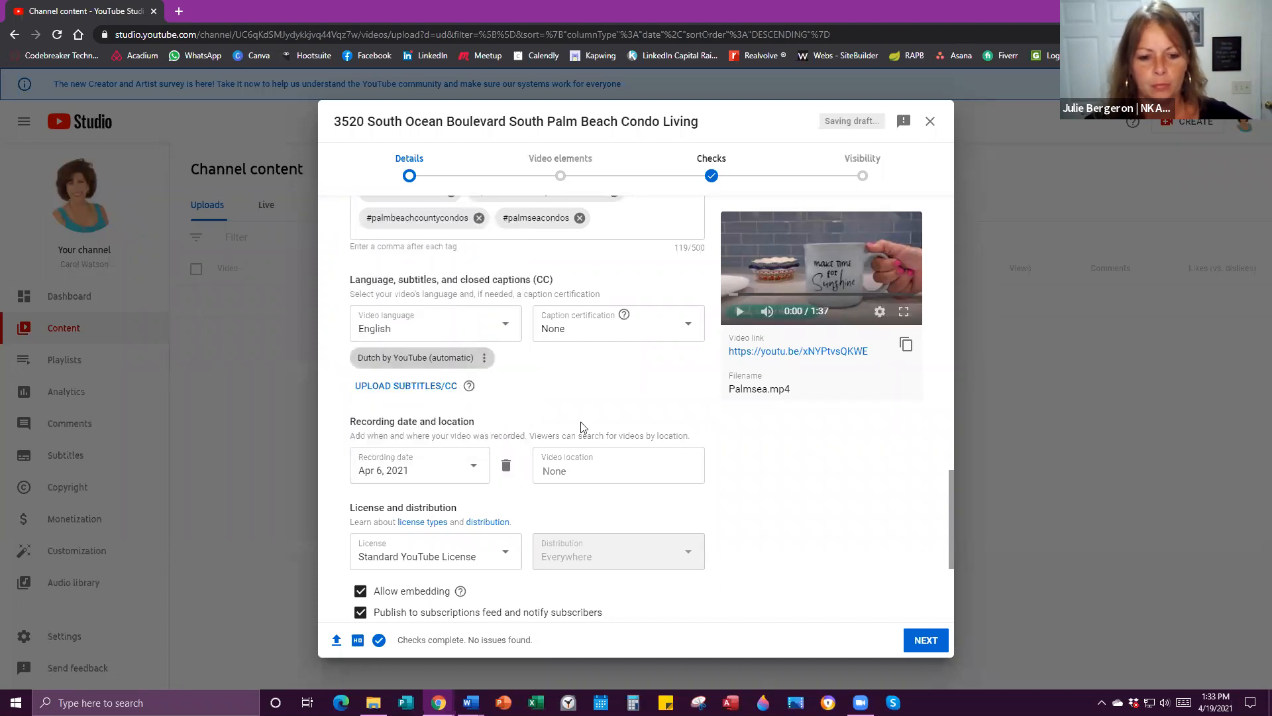
pyautogui.click(555, 469)
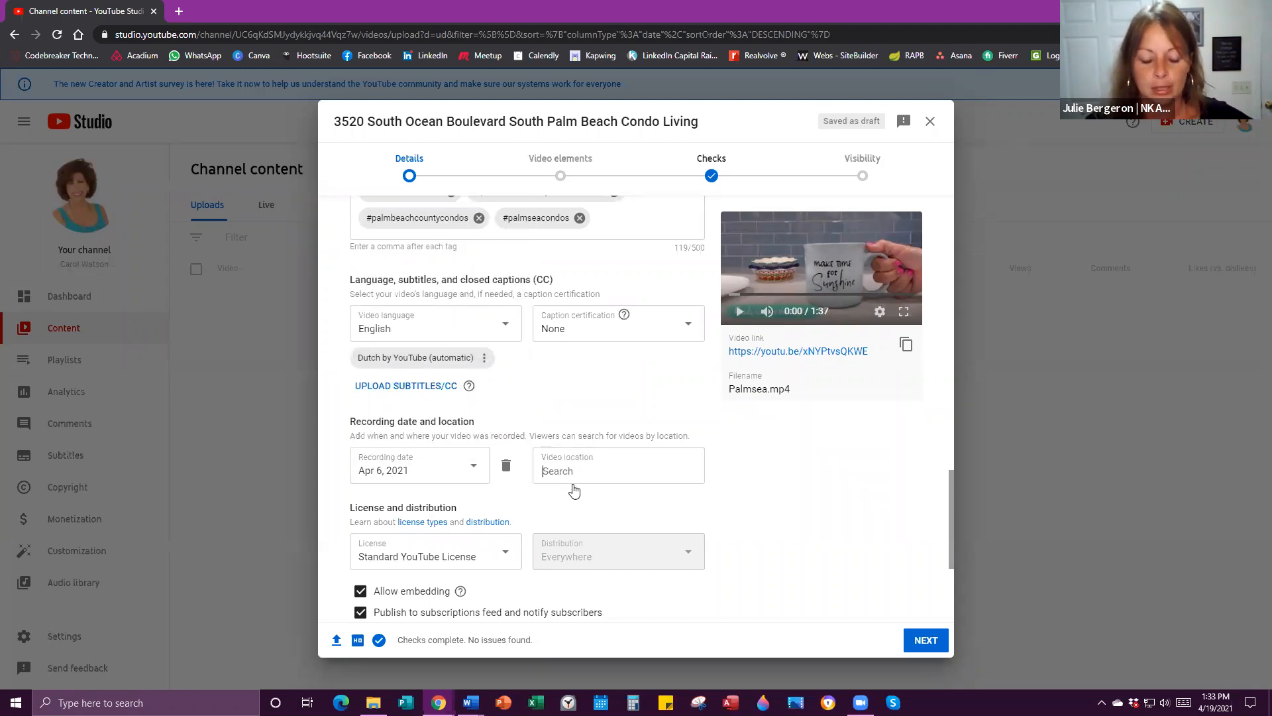
pyautogui.write('Palm B')
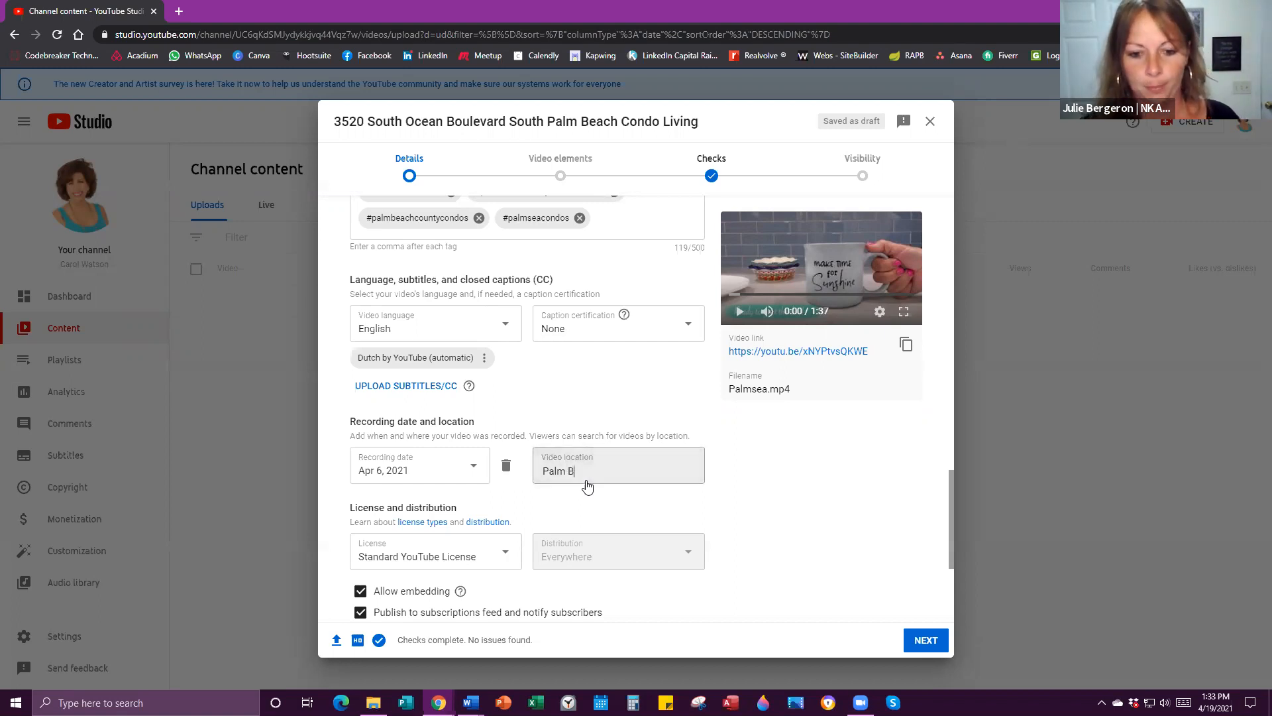
pyautogui.write('each Count')
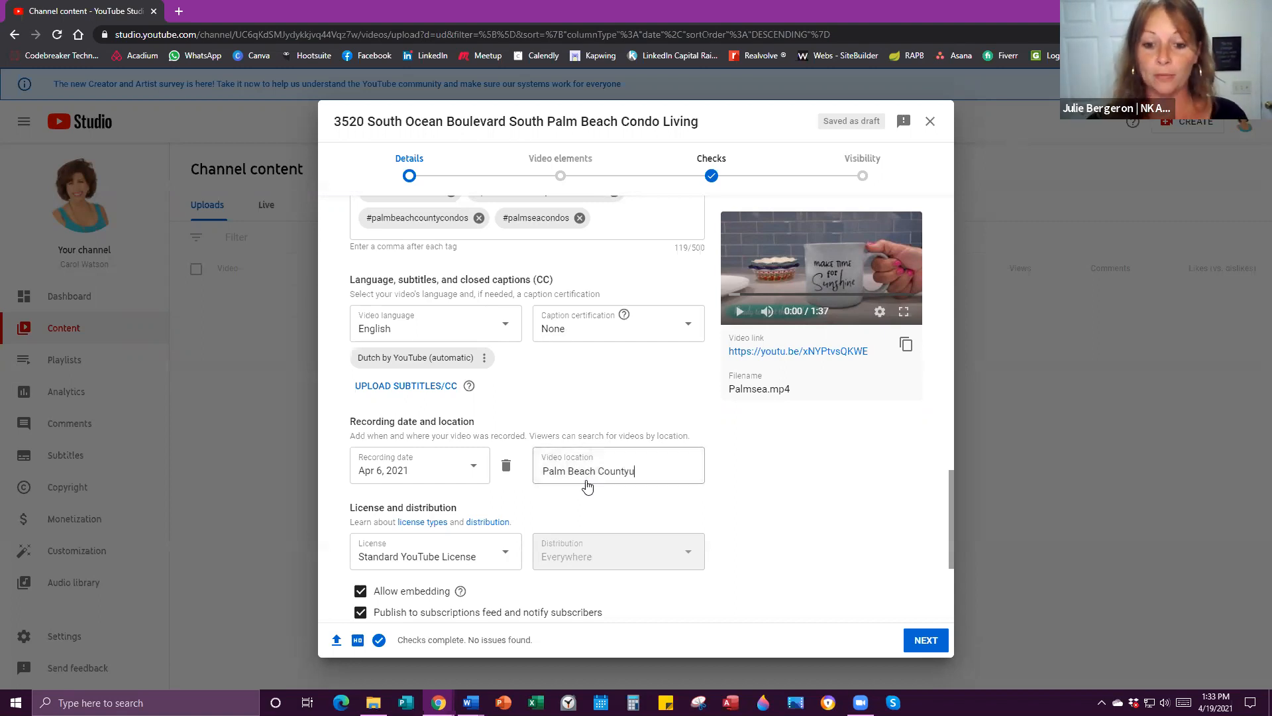
pyautogui.write('yu')
pyautogui.press('BackSpace')
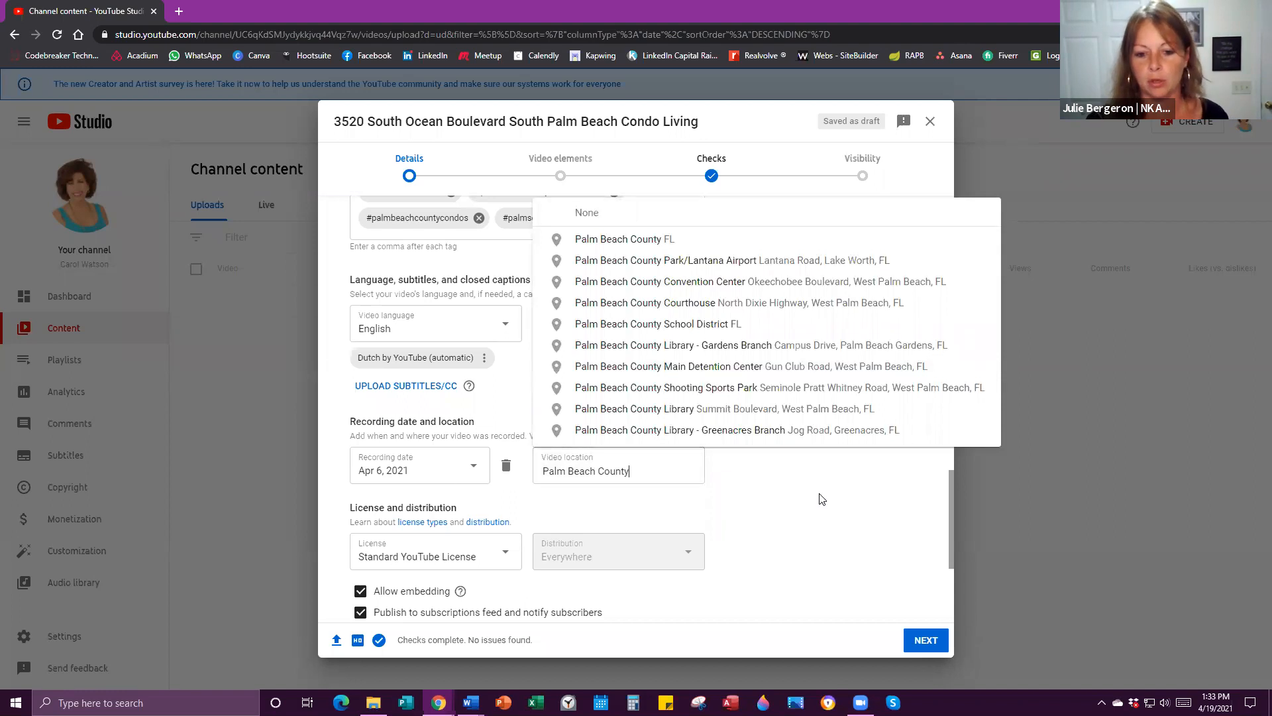
pyautogui.click(820, 498)
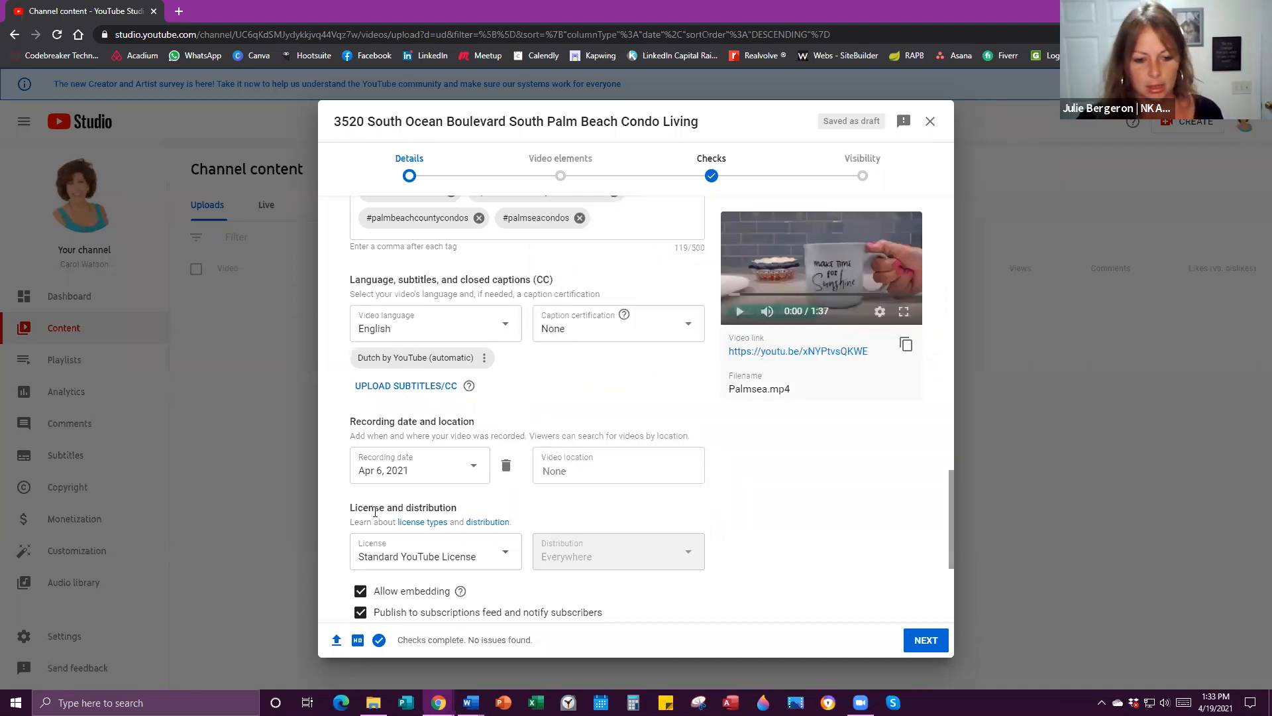
# Keep the video category set to Howto & Style.
pyautogui.scroll(-1, 522, 549)
pyautogui.scroll(-3, 522, 549)
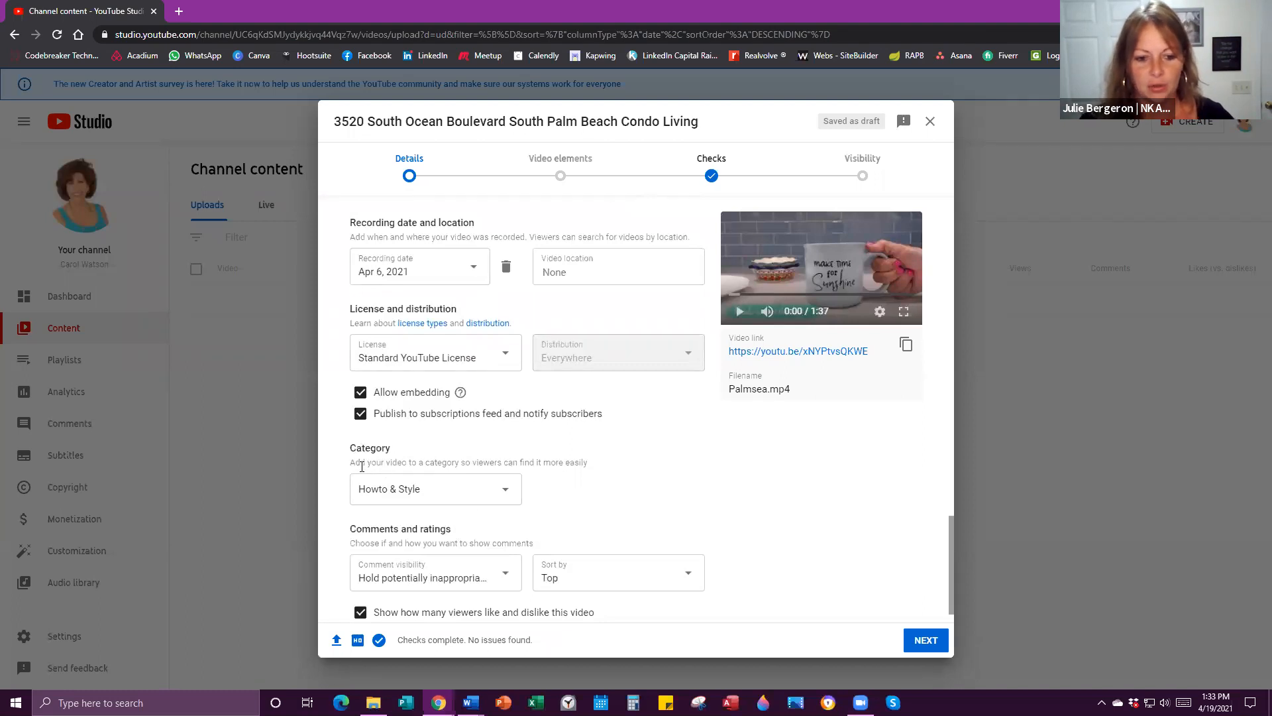
pyautogui.click(508, 490)
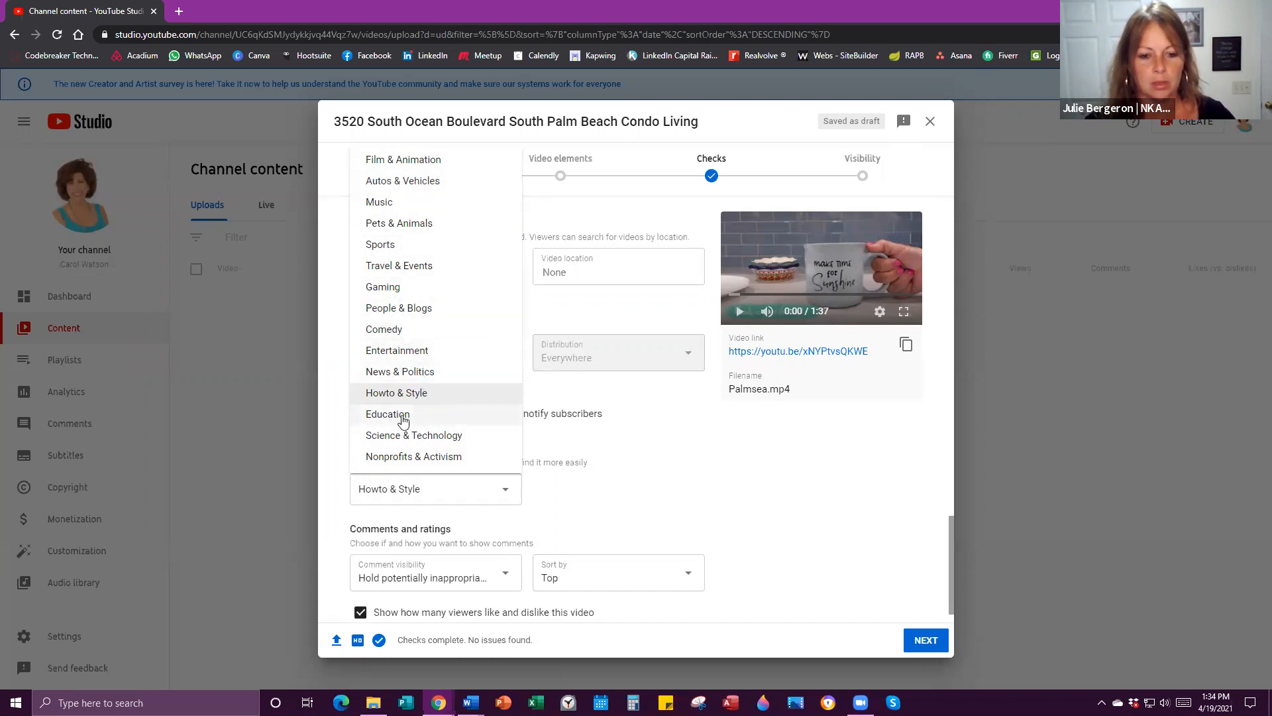
pyautogui.click(429, 394)
# Keep comment moderation on 'Hold potentially inappropriate comments for review'.
pyautogui.scroll(-1, 569, 454)
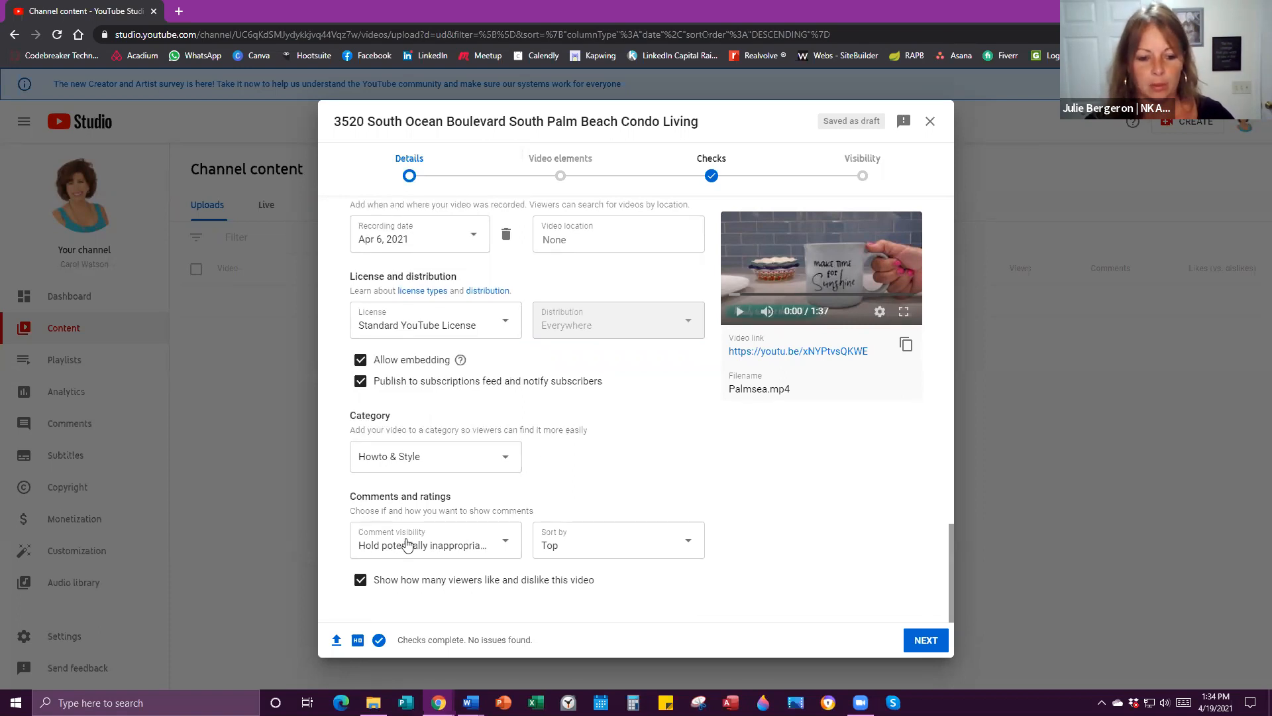
pyautogui.click(506, 549)
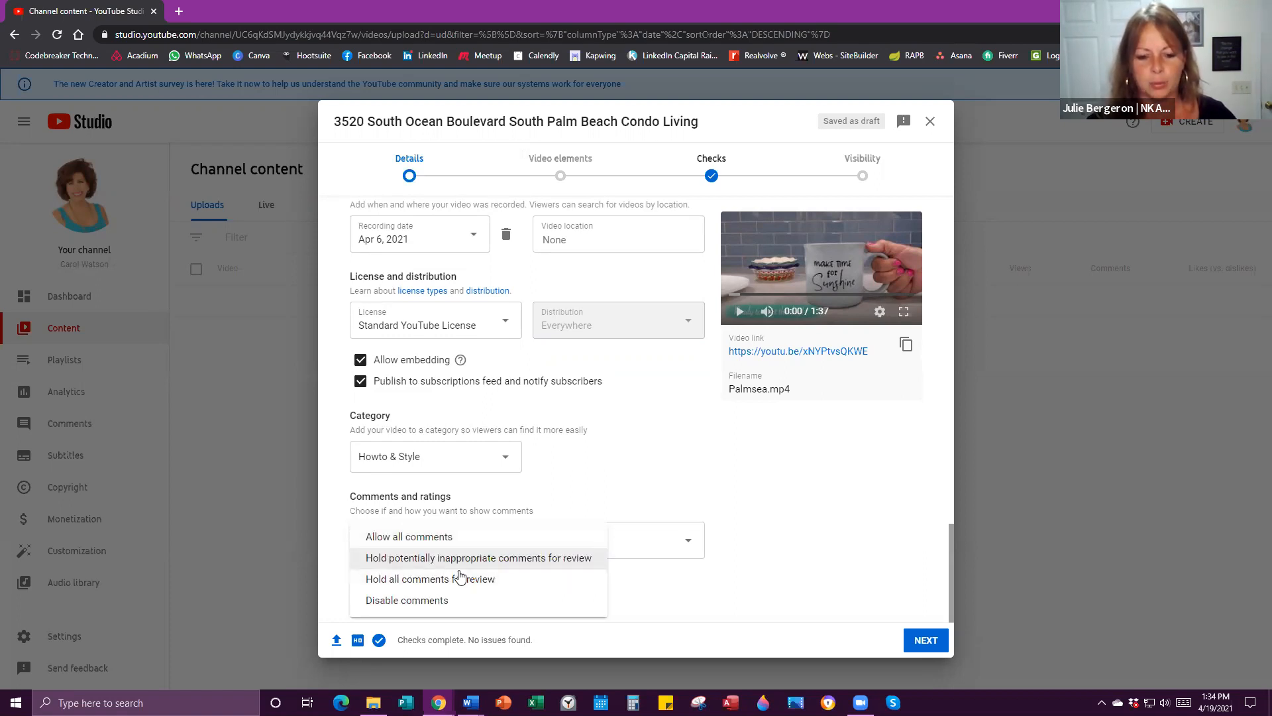
pyautogui.click(619, 491)
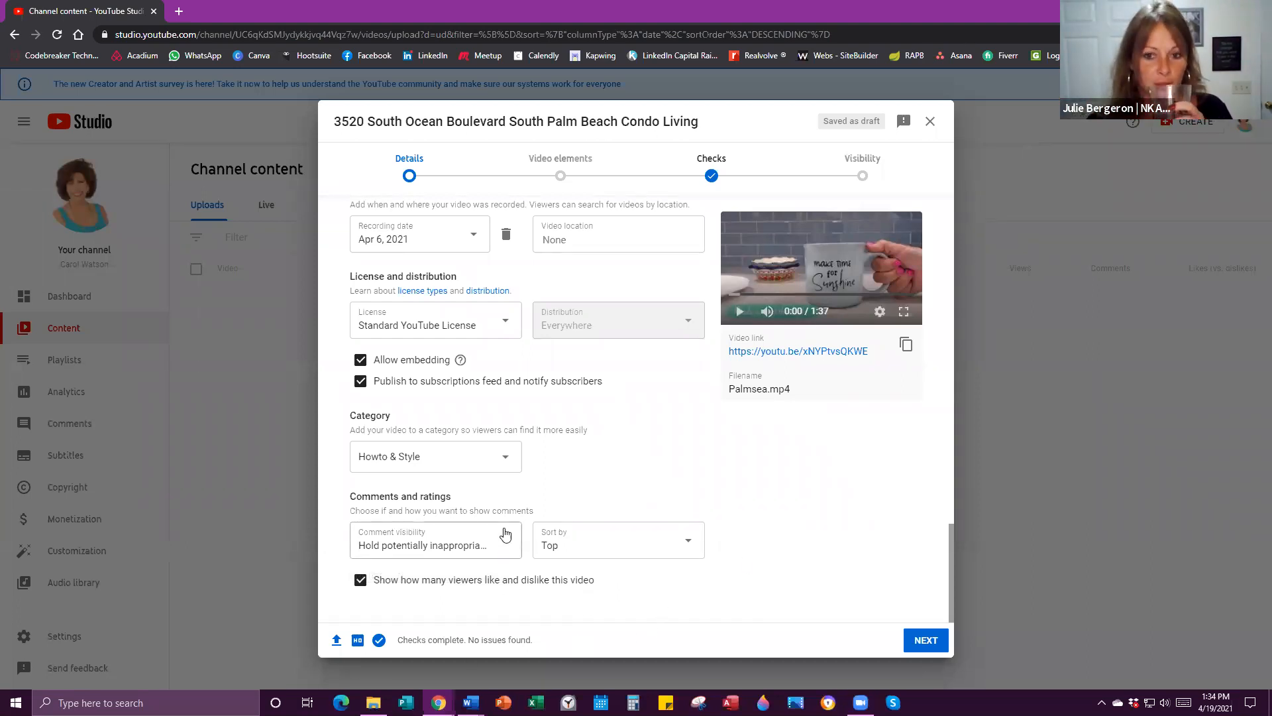
pyautogui.scroll(3, 603, 265)
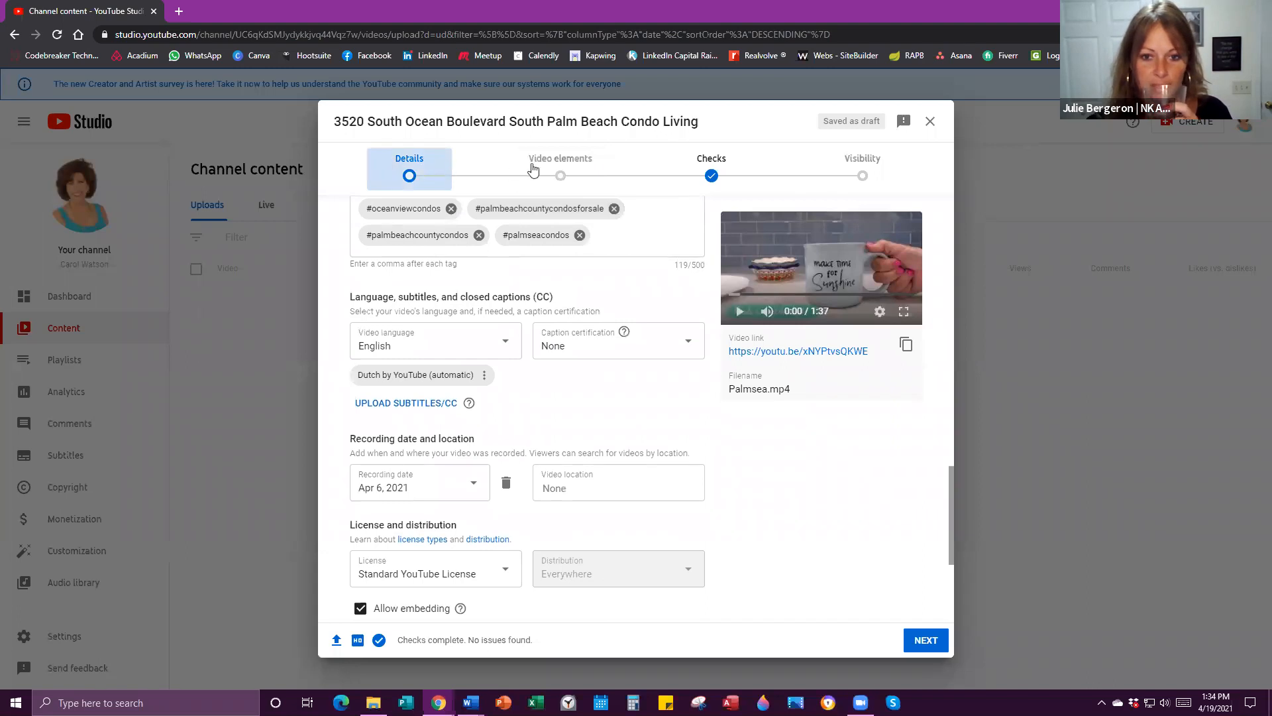
# Scroll the Details form back up to the Title and Description fields.
pyautogui.scroll(2, 455, 165)
pyautogui.click(421, 180)
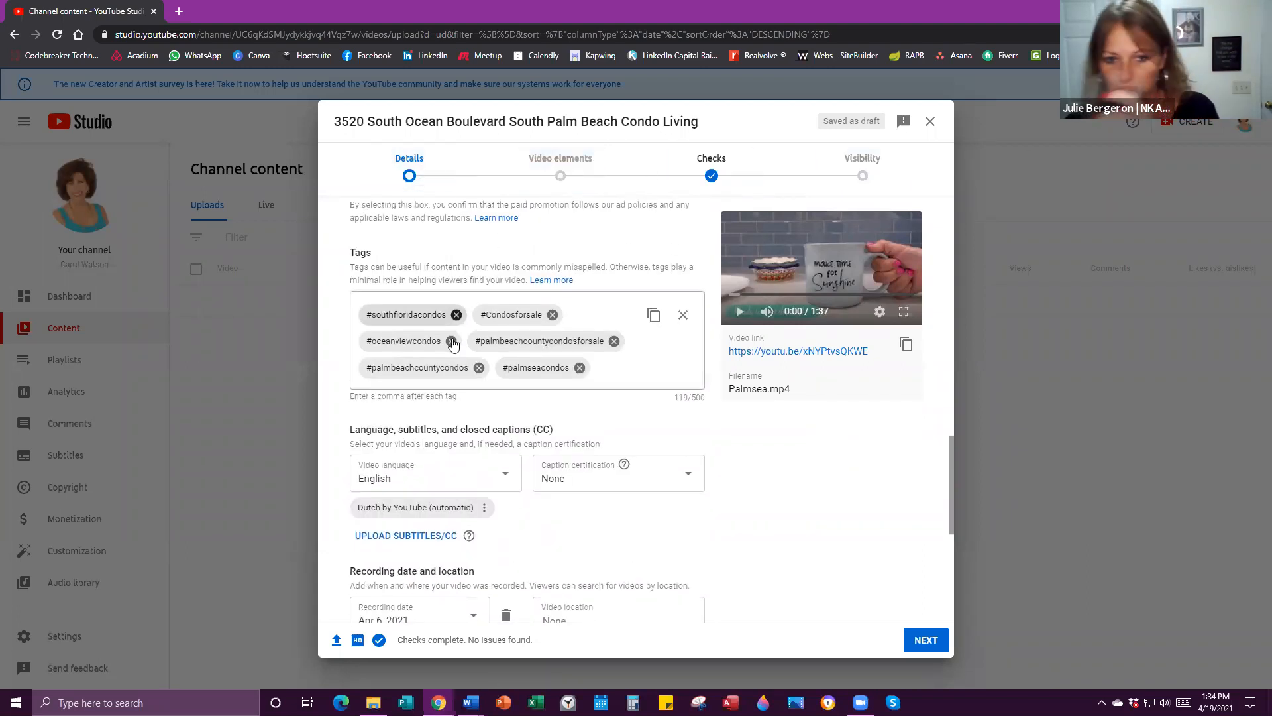
pyautogui.scroll(5, 472, 362)
pyautogui.scroll(10, 473, 362)
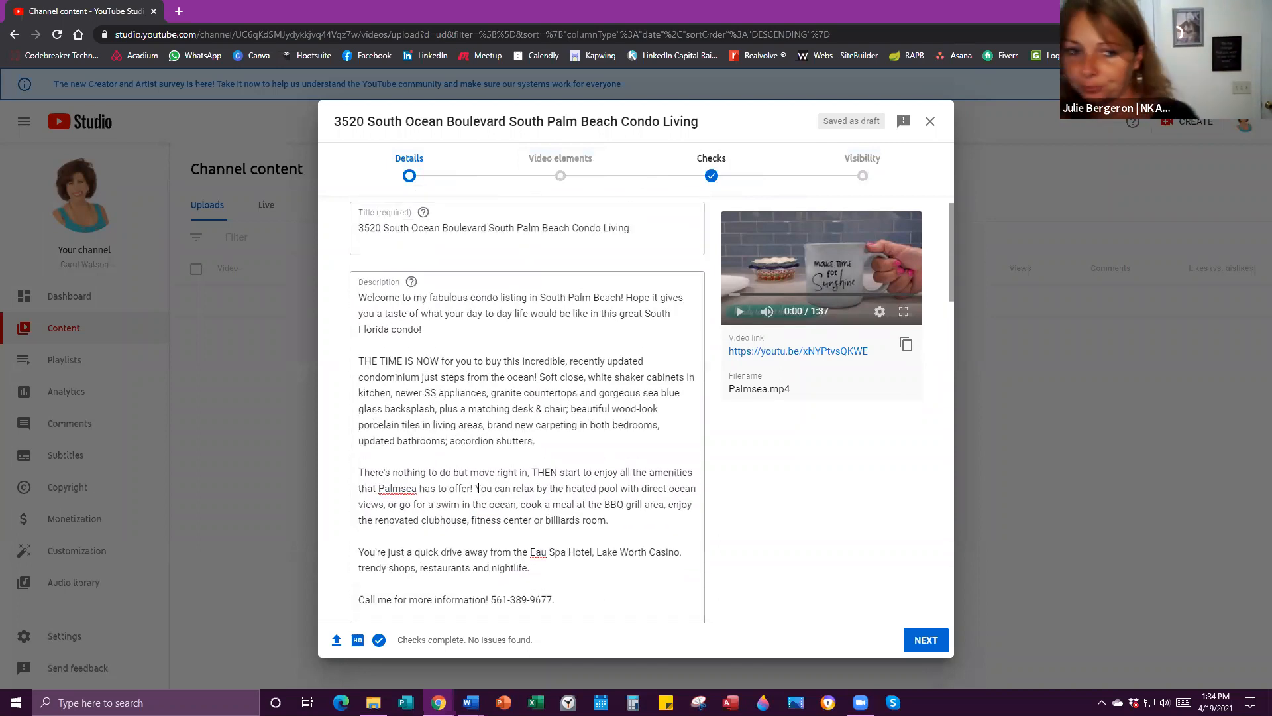
pyautogui.scroll(1, 490, 459)
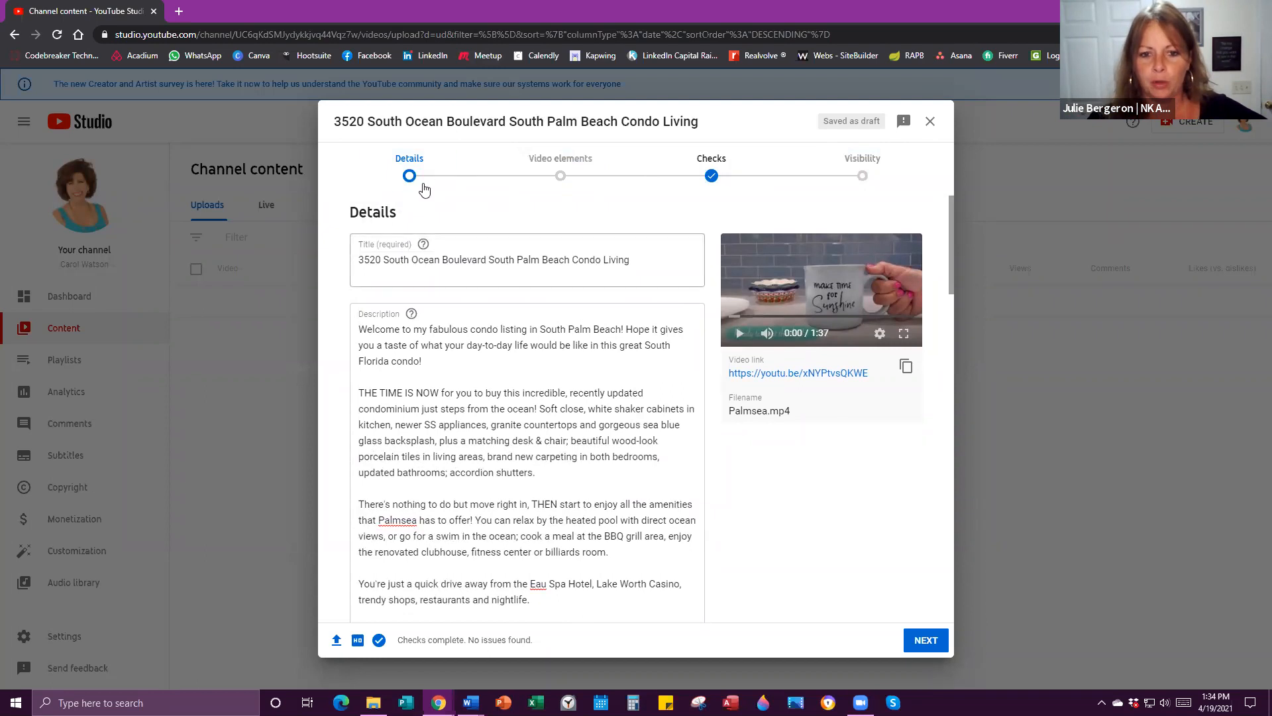
# Pass through Video elements without adding end screens or cards, reaching Checks.
pyautogui.click(931, 644)
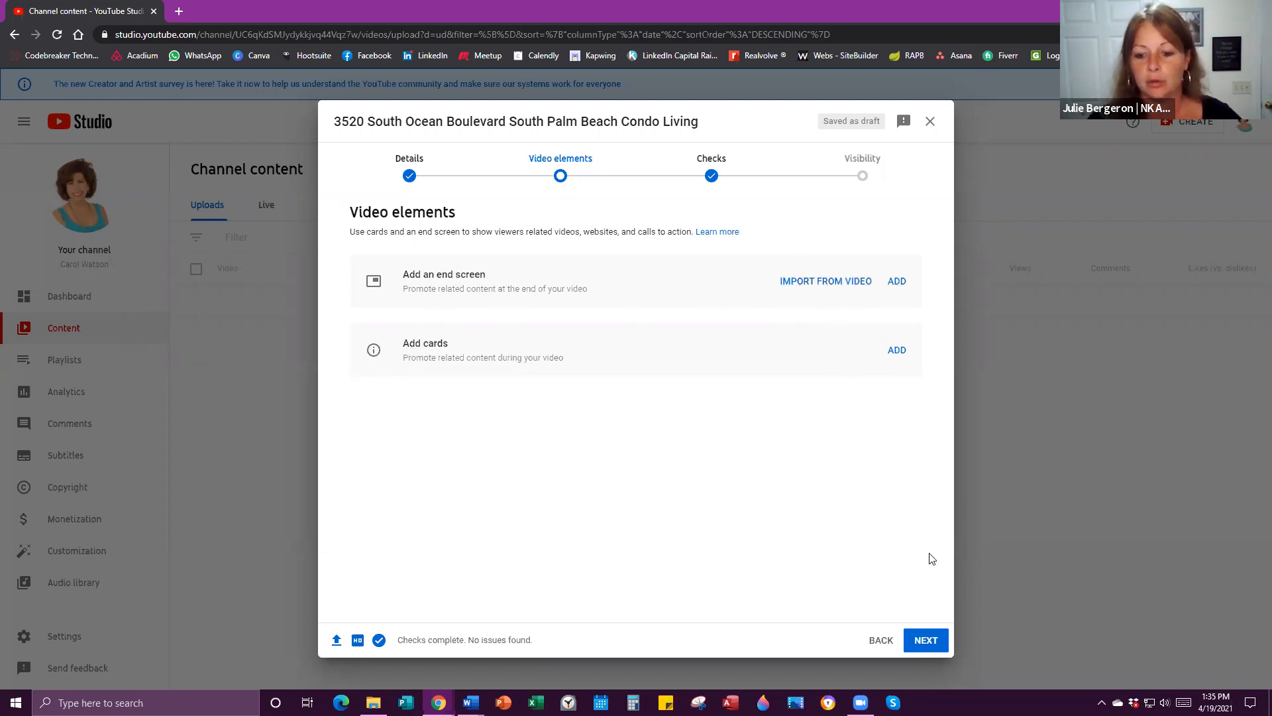
pyautogui.click(937, 646)
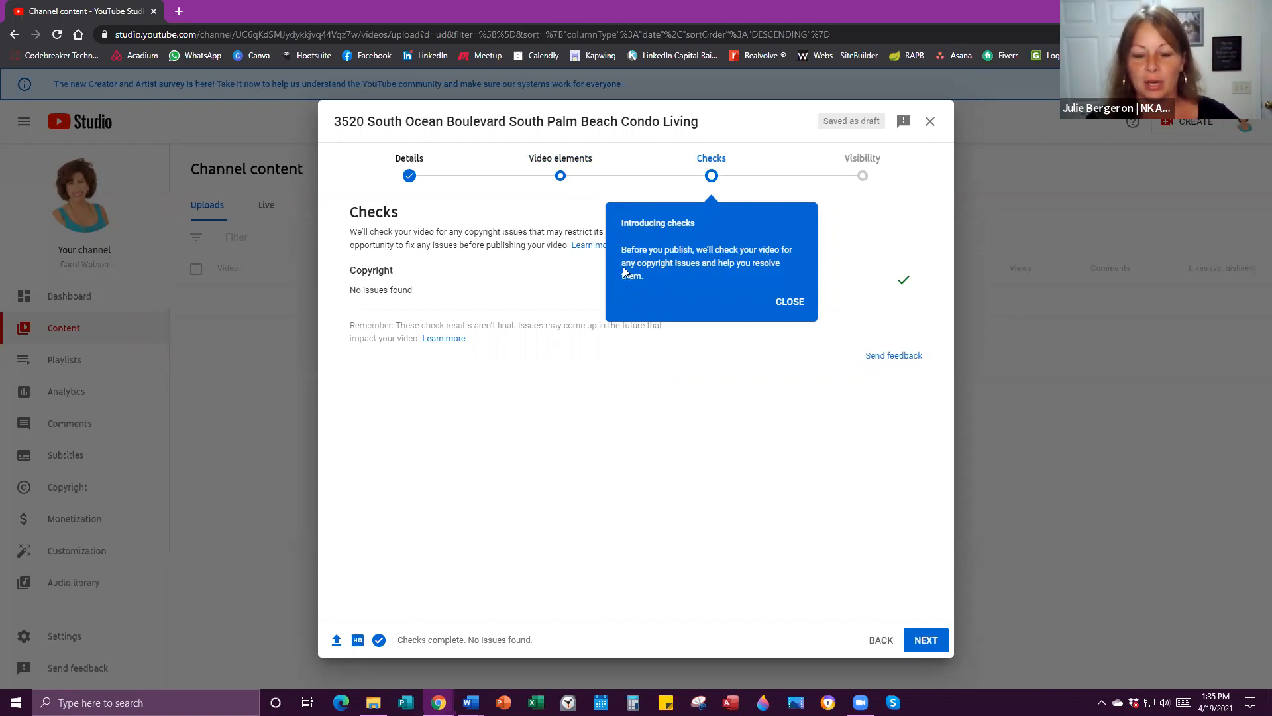
# Dismiss the 'Introducing checks' popup, advance to Visibility, and choose Public.
pyautogui.click(789, 301)
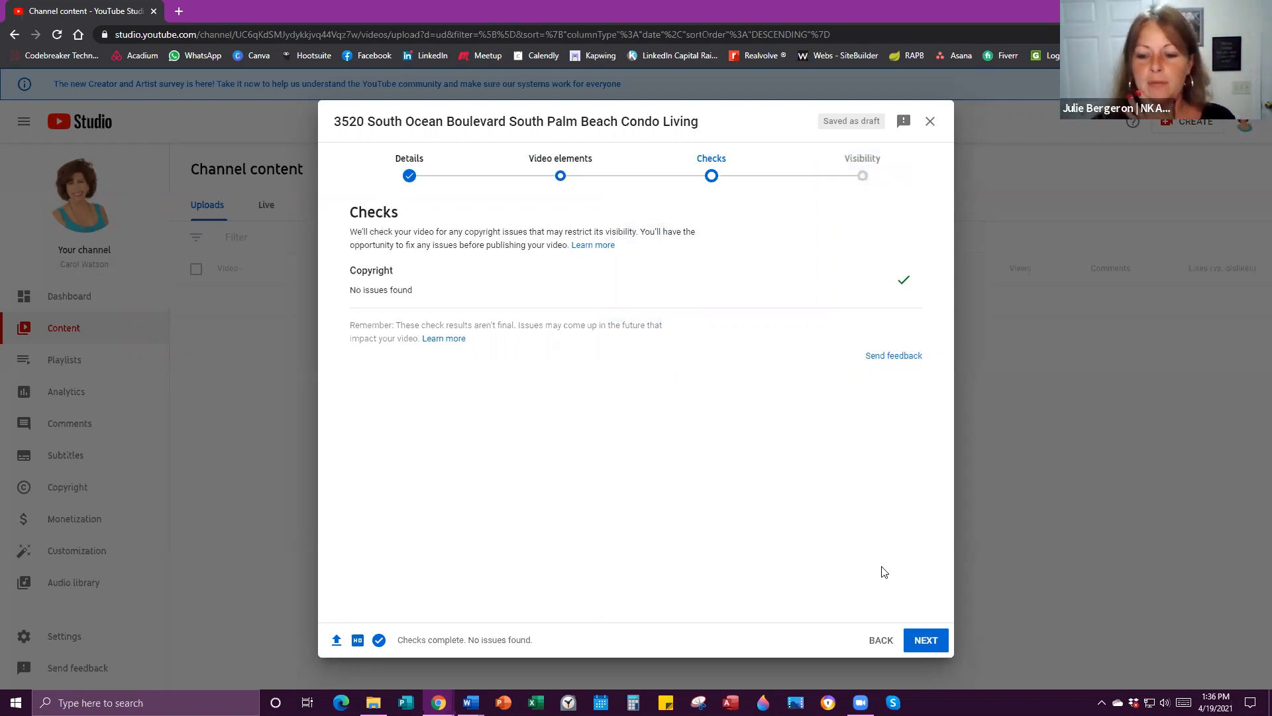
pyautogui.click(928, 641)
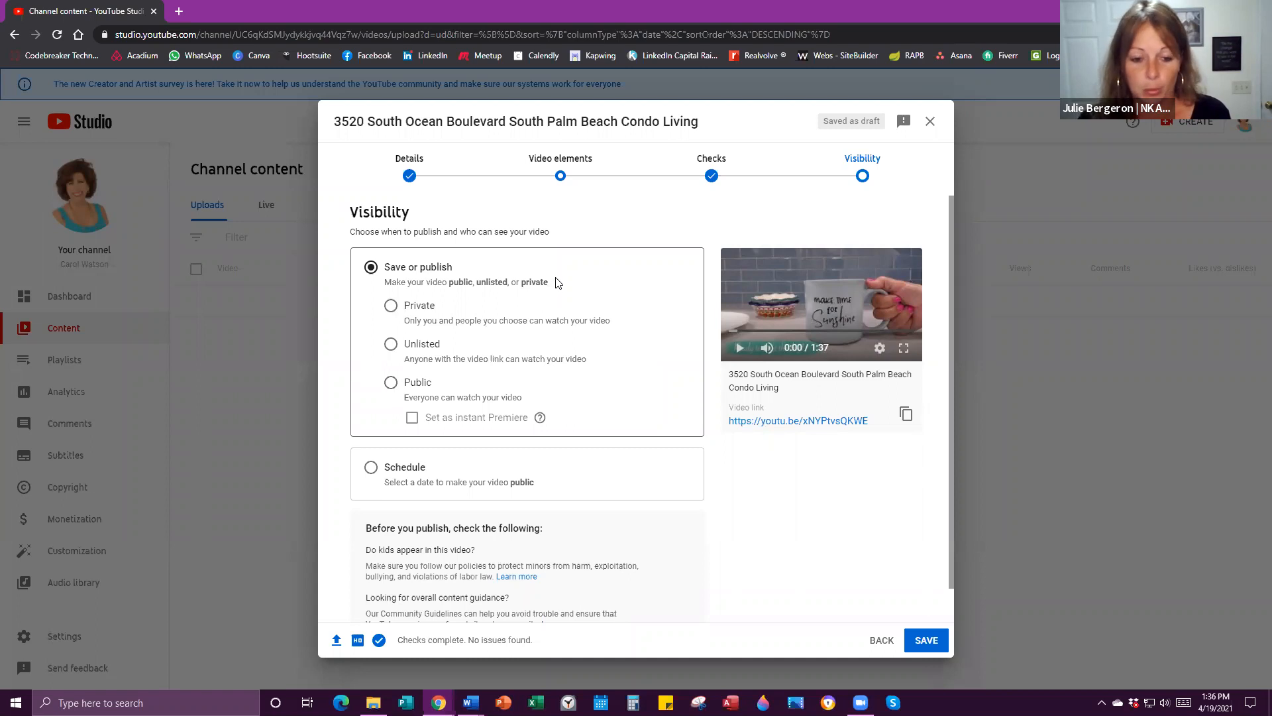
pyautogui.click(391, 382)
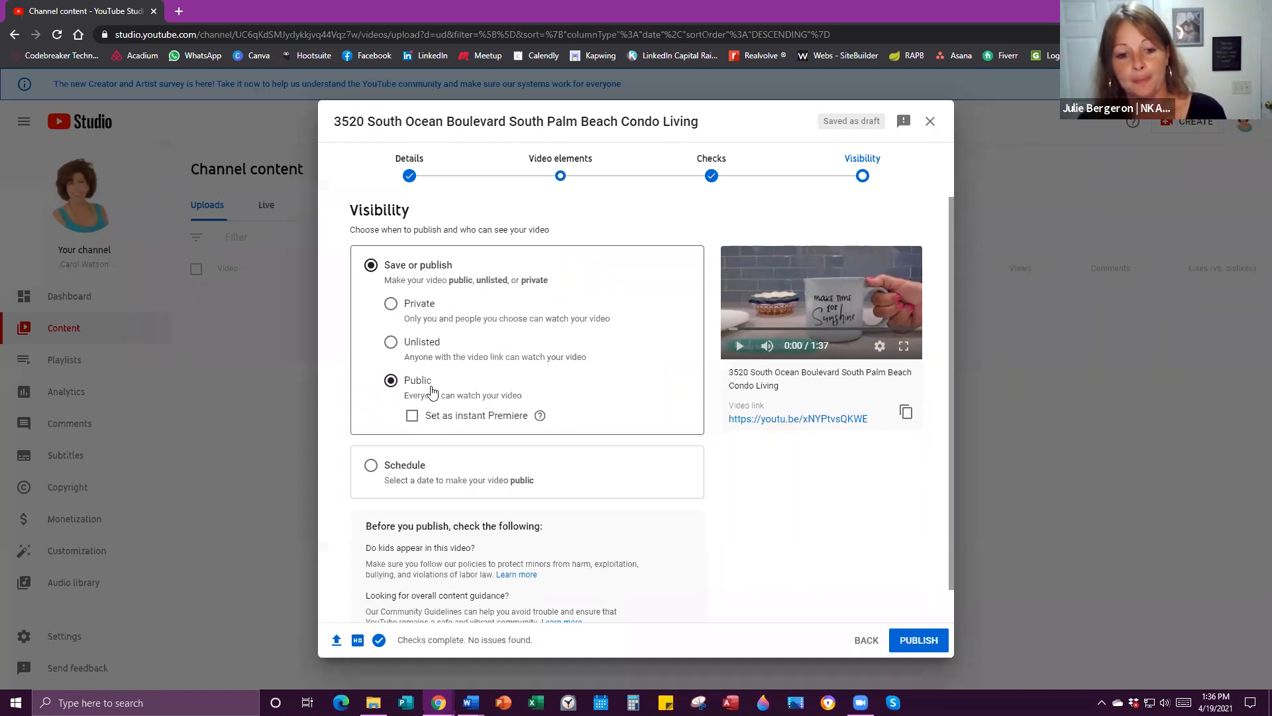
# Scroll through the Visibility page to review the Public setting before publishing.
pyautogui.scroll(-1, 430, 385)
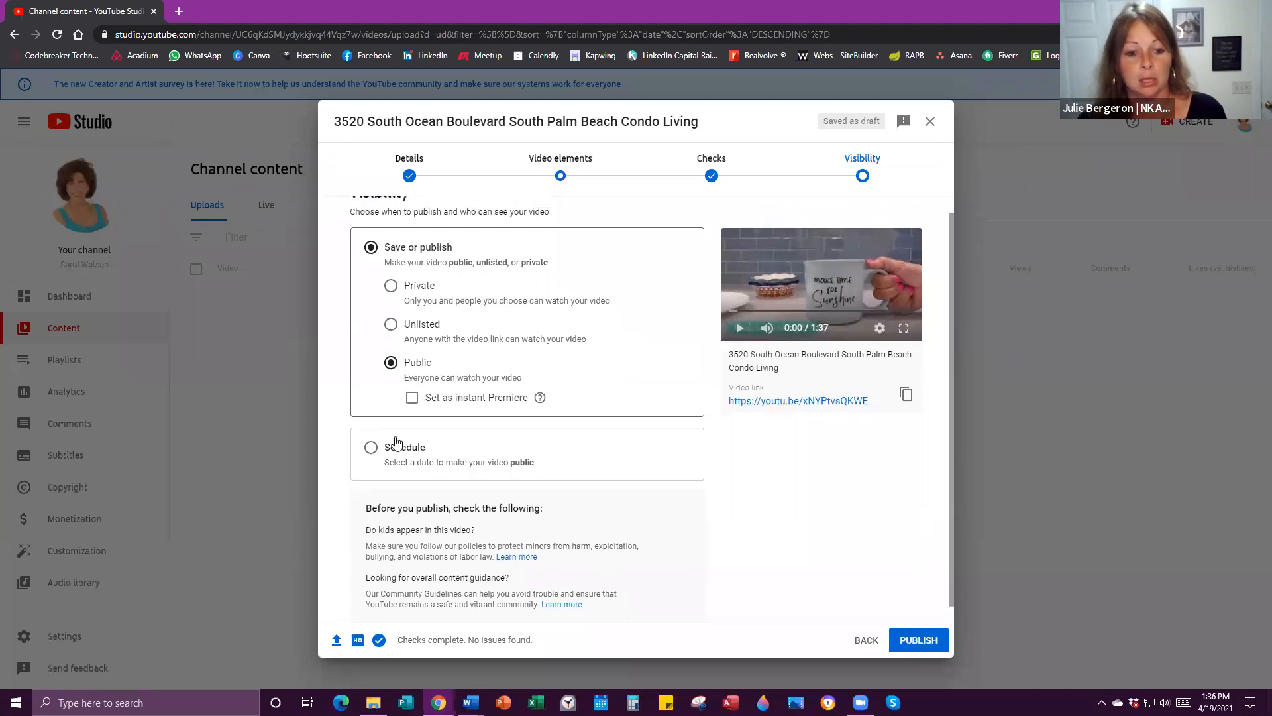
pyautogui.scroll(1, 371, 471)
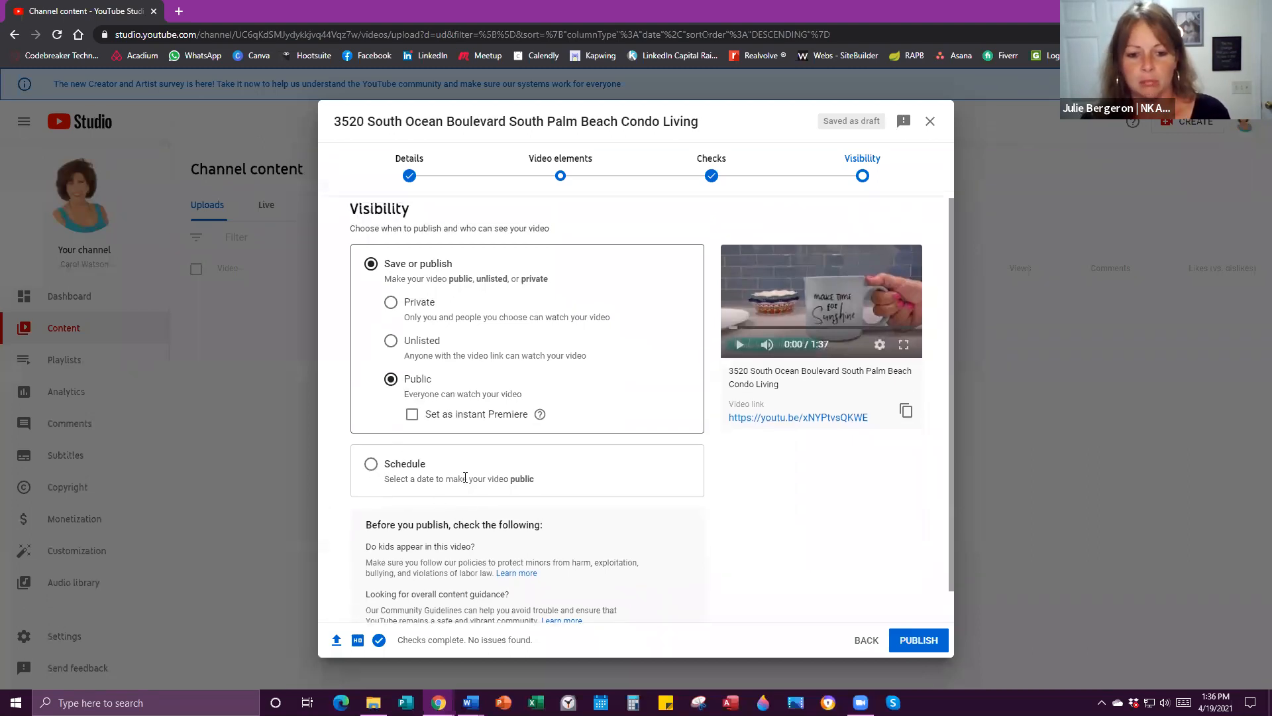
pyautogui.scroll(-1, 467, 477)
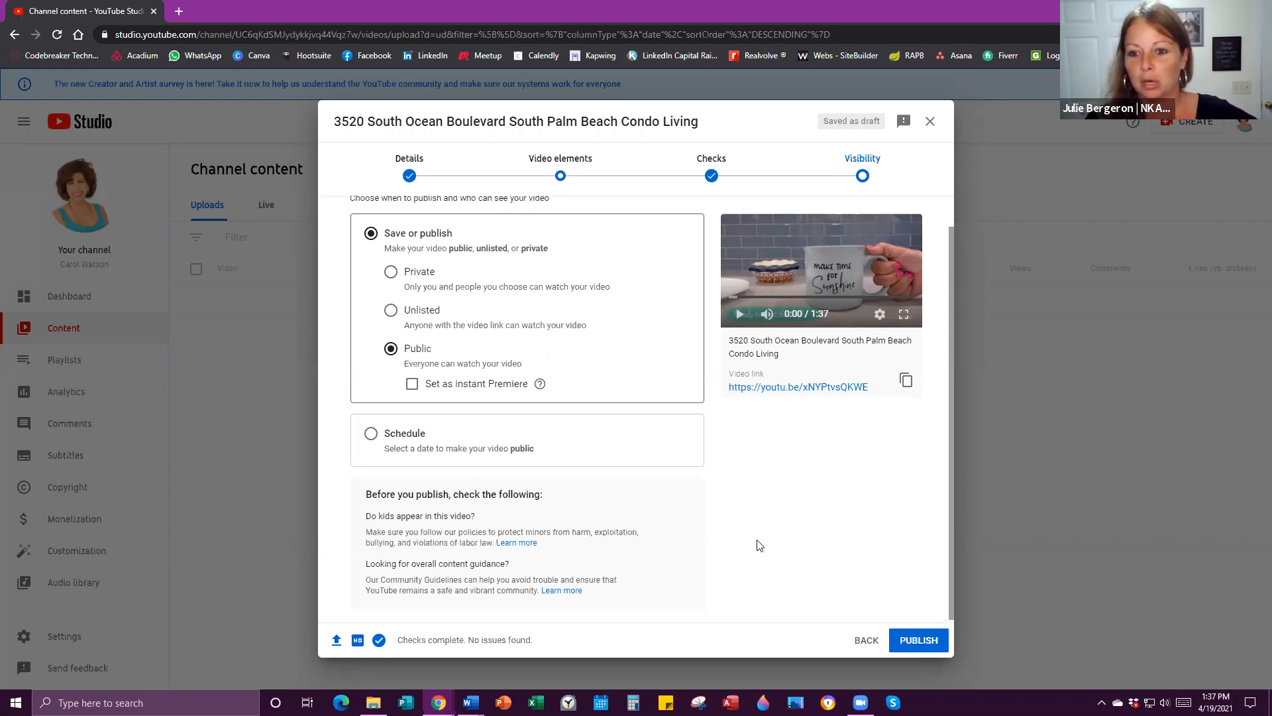
pyautogui.scroll(1, 756, 542)
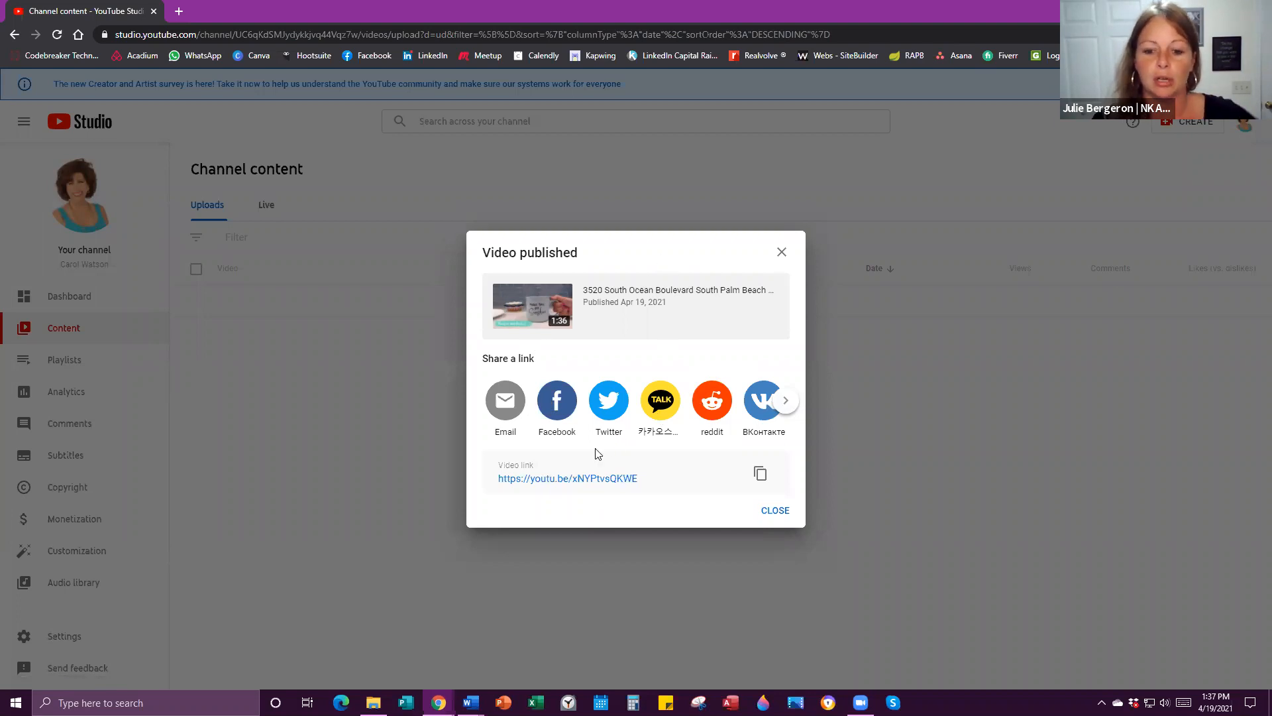
# Close the Video published notice and open the public channel page in a new tab.
pyautogui.click(779, 512)
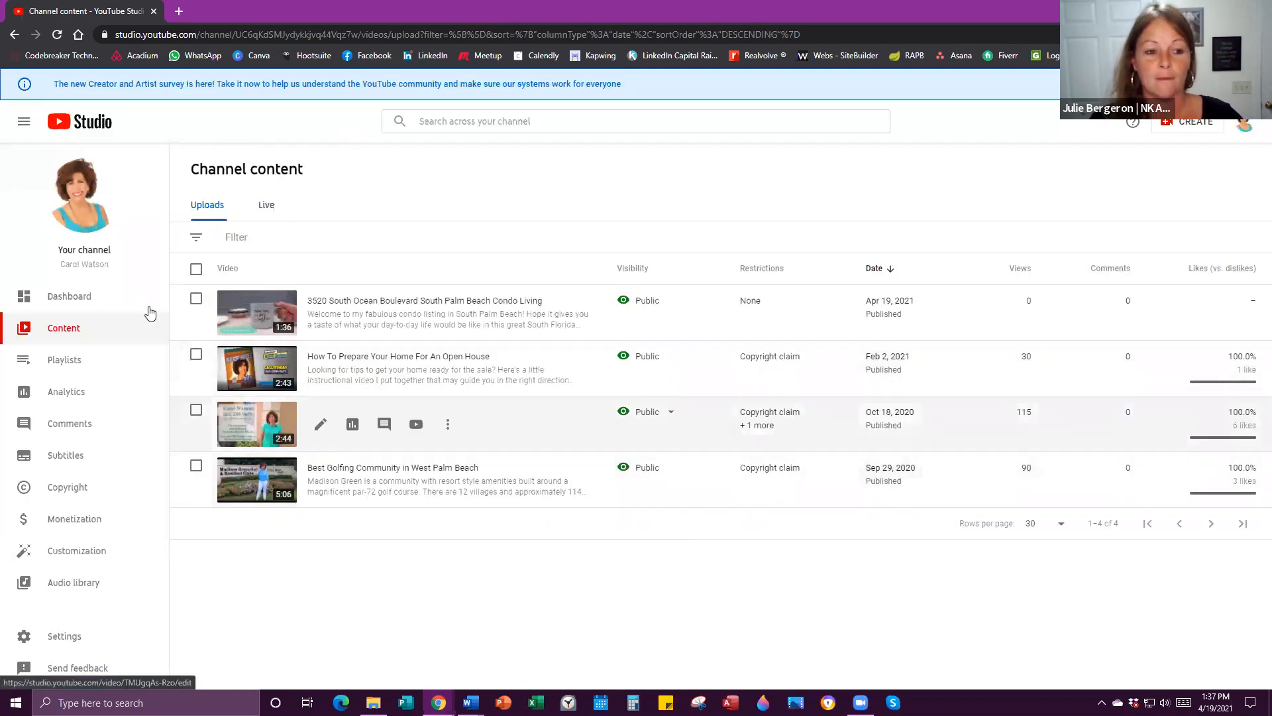
pyautogui.click(82, 210)
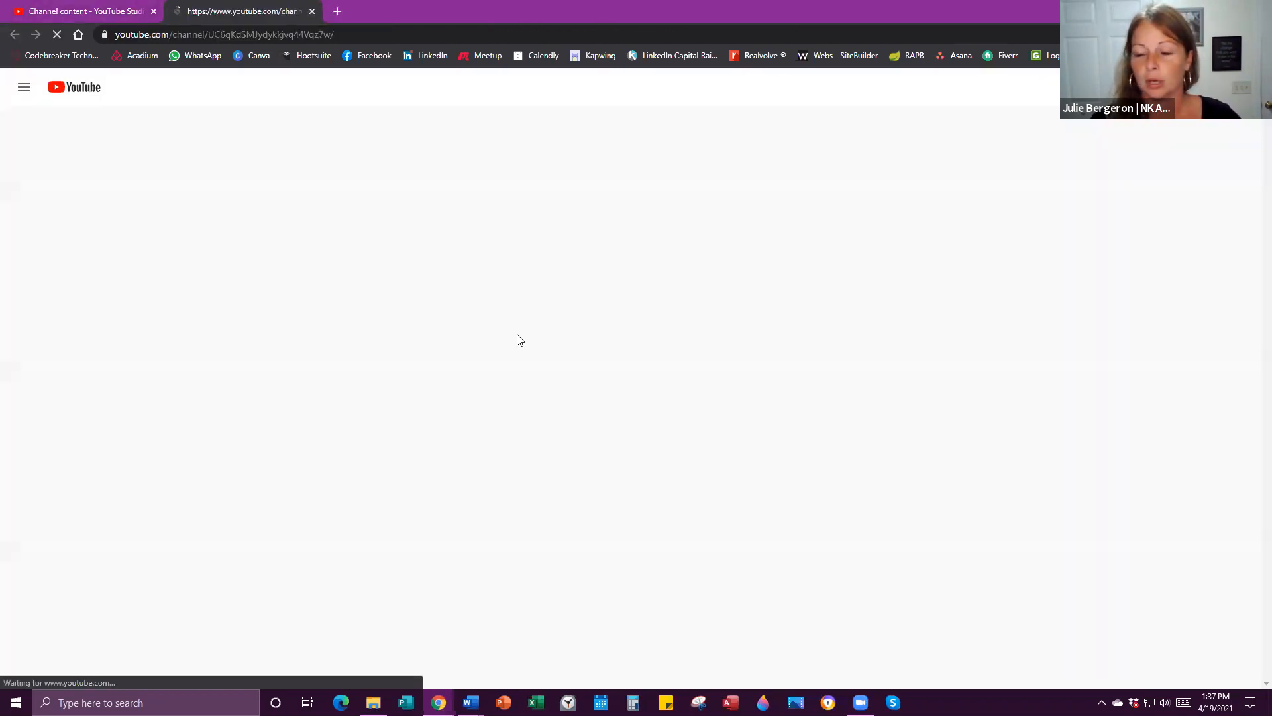